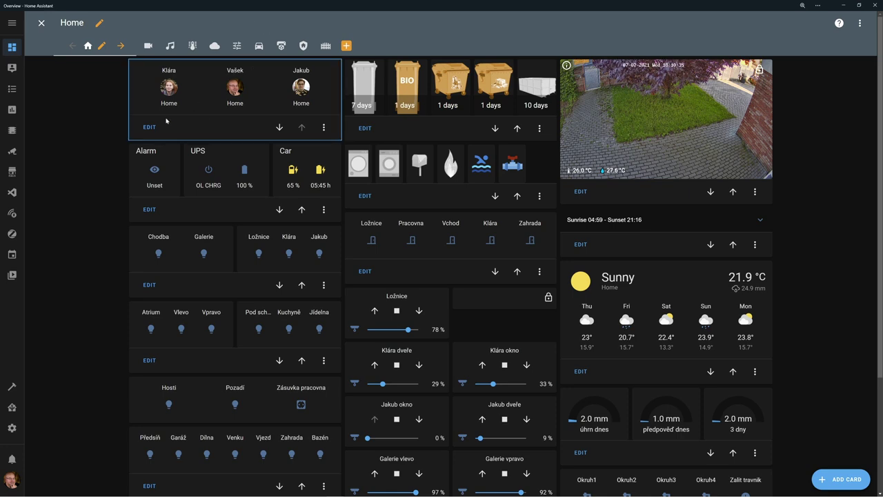
Open the configuration of the entity filter card for people, review its entities and state filter, and close it.
{"action": "left_click", "coordinate": [149, 128]}
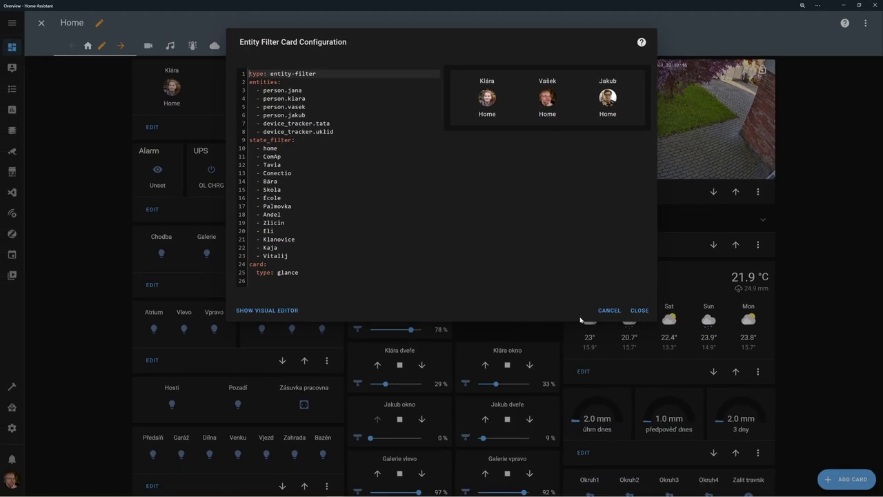
{"action": "left_click", "coordinate": [639, 310]}
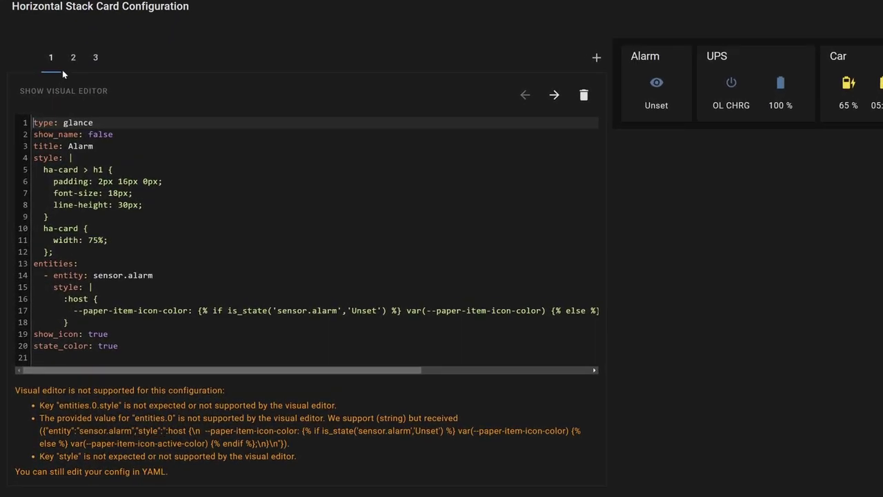
Look through the three glance cards of the Alarm, UPS and Car horizontal stack and examine the Alarm card's ha-card width style.
{"action": "left_click", "coordinate": [73, 58]}
{"action": "left_click", "coordinate": [95, 57]}
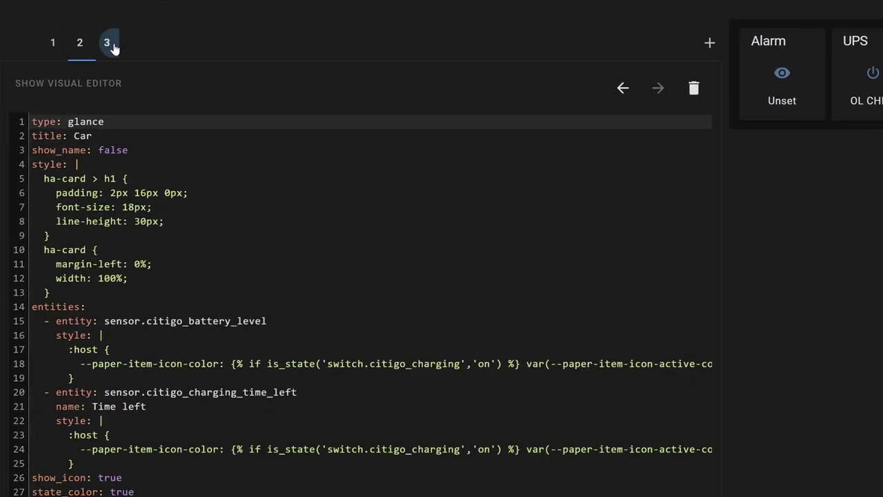
{"action": "left_click", "coordinate": [61, 45]}
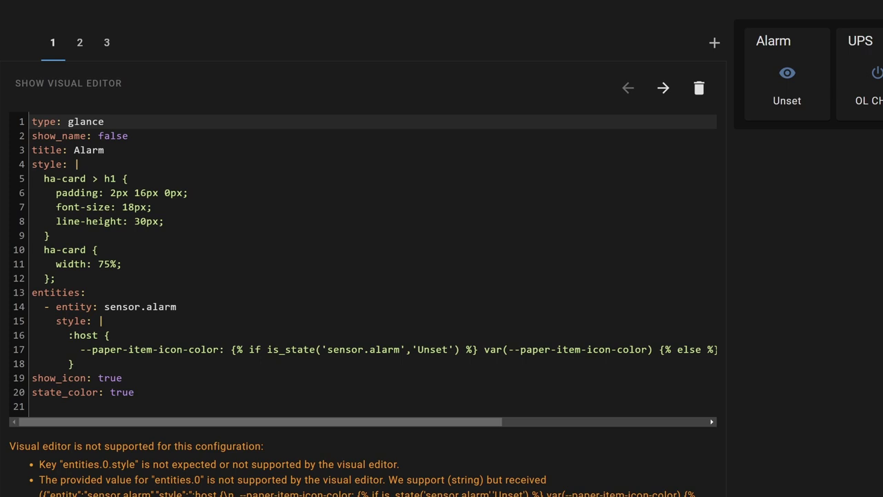
{"action": "left_click", "coordinate": [79, 165]}
{"action": "left_click_drag", "start_coordinate": [32, 249], "coordinate": [55, 278]}
{"action": "left_click", "coordinate": [55, 278]}
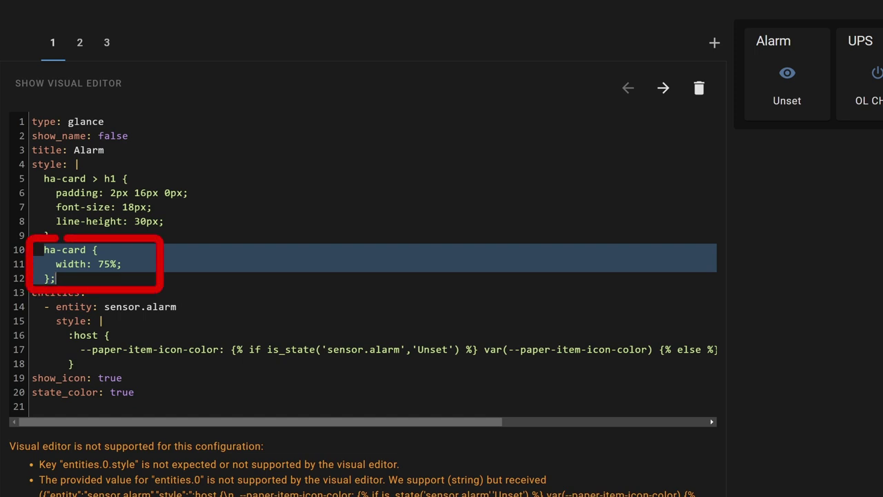
{"action": "left_click", "coordinate": [44, 250]}
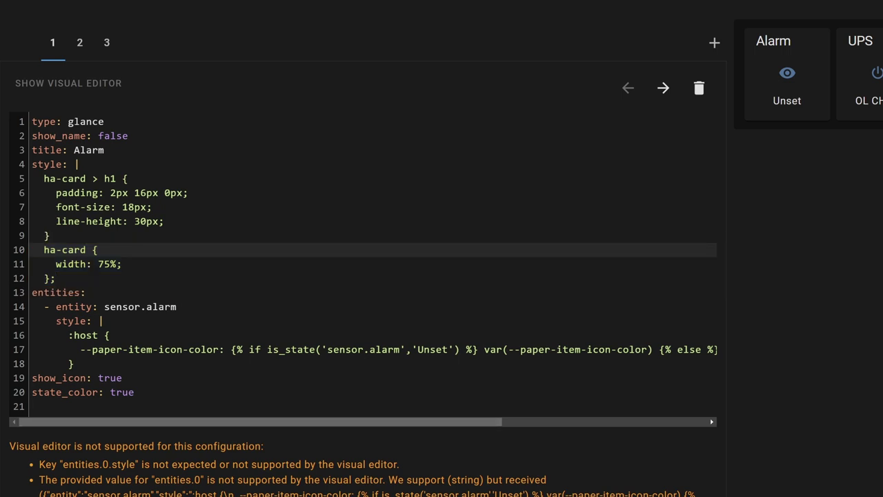
Try the UPS card without the margin-left line in its ha-card style, and undo the deletion.
{"action": "left_click", "coordinate": [78, 42]}
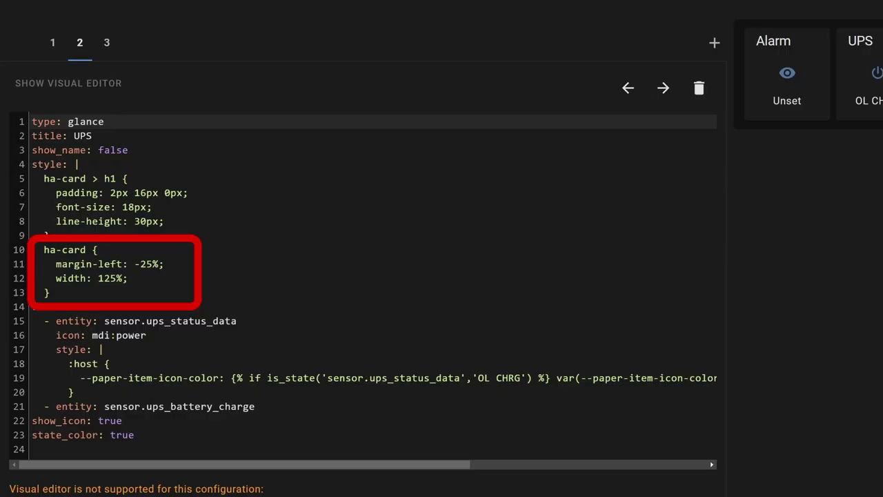
{"action": "key", "text": "shift+Down"}
{"action": "key", "text": "Delete"}
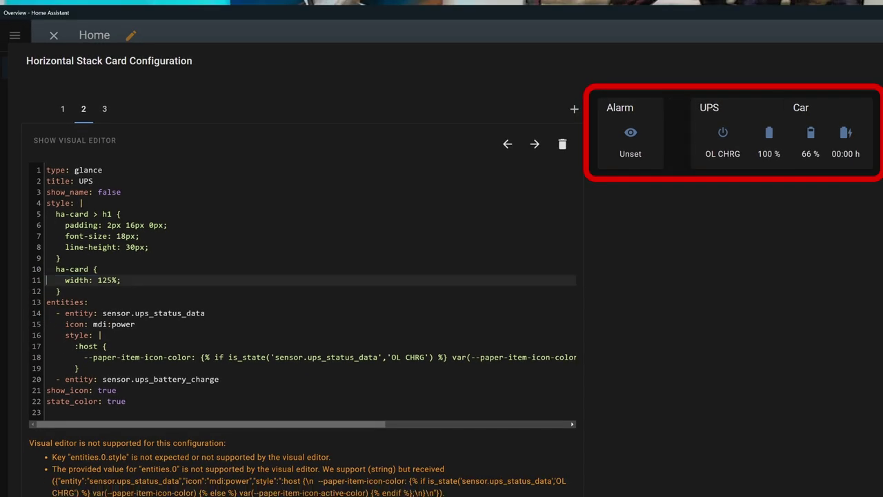
{"action": "key", "text": "ctrl+z"}
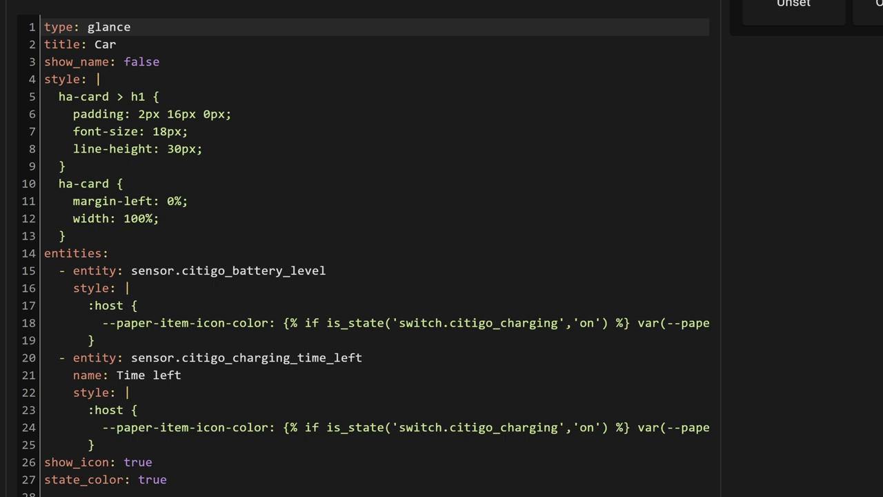
Examine the conditional --paper-item-icon-color template of the Car card's sensor.citigo_battery_level entity, including its active and default colour variables.
{"action": "left_click_drag", "start_coordinate": [102, 323], "coordinate": [269, 323]}
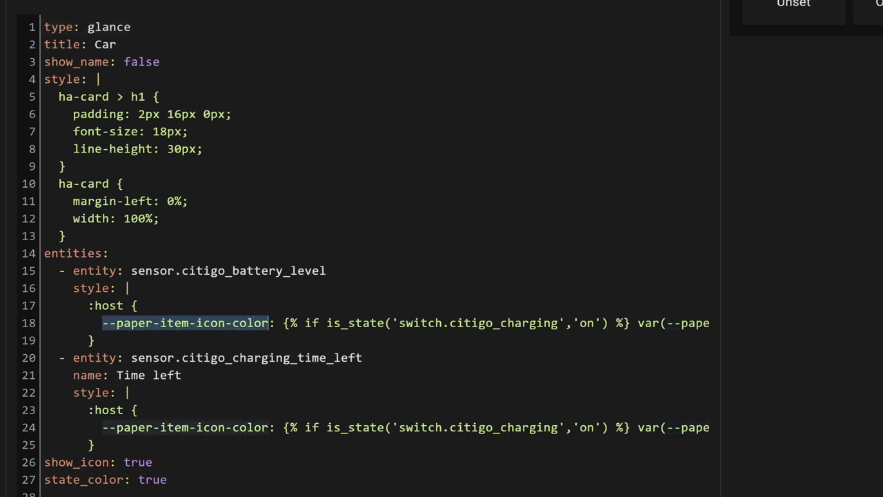
{"action": "scroll", "coordinate": [374, 255], "scroll_direction": "right", "scroll_amount": 5}
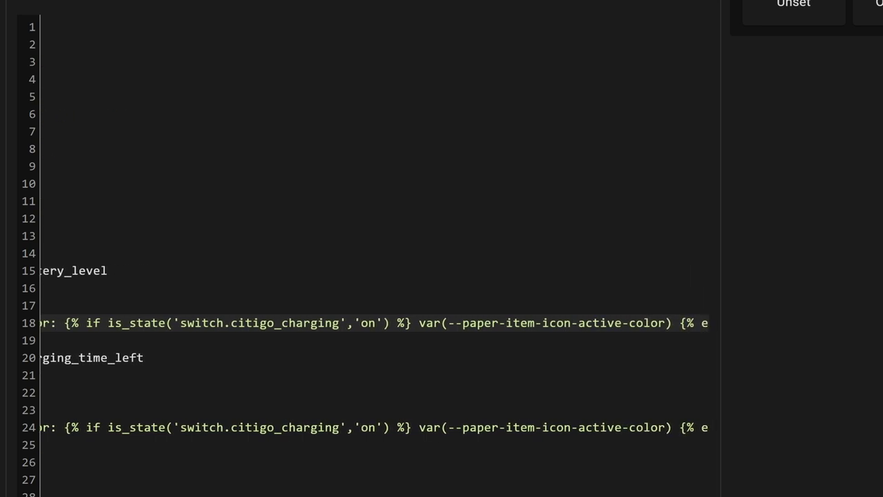
{"action": "left_click_drag", "start_coordinate": [85, 323], "coordinate": [341, 323]}
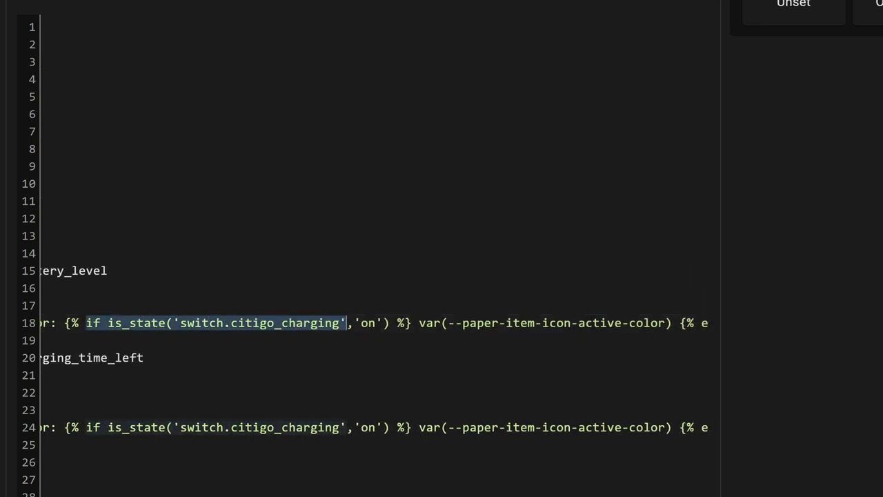
{"action": "left_click_drag", "start_coordinate": [354, 323], "coordinate": [660, 323]}
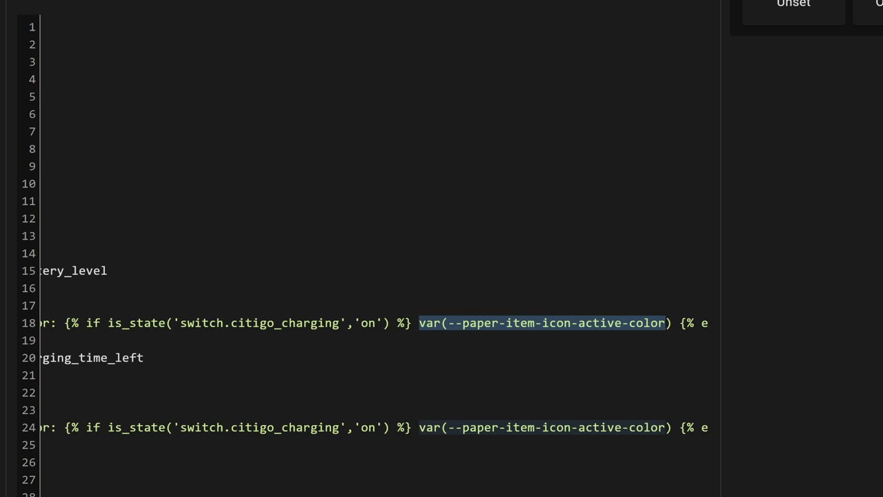
{"action": "scroll", "coordinate": [374, 349], "scroll_direction": "right", "scroll_amount": 10}
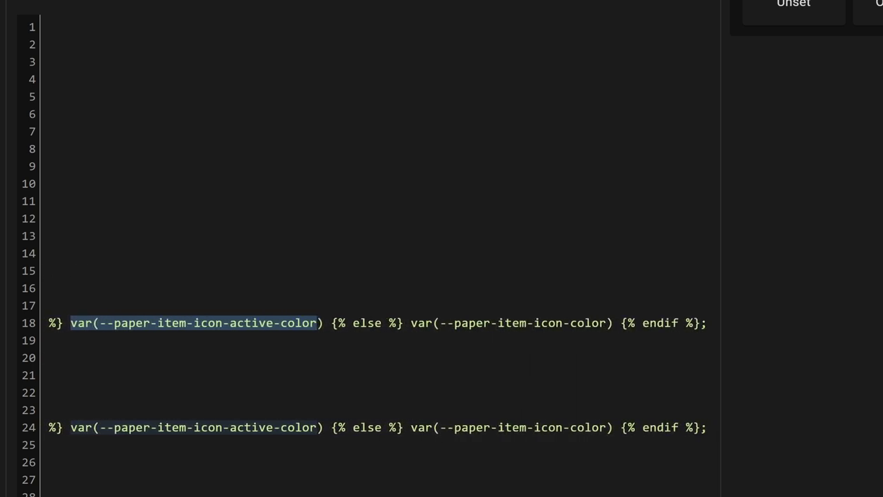
{"action": "left_click_drag", "start_coordinate": [411, 323], "coordinate": [603, 323]}
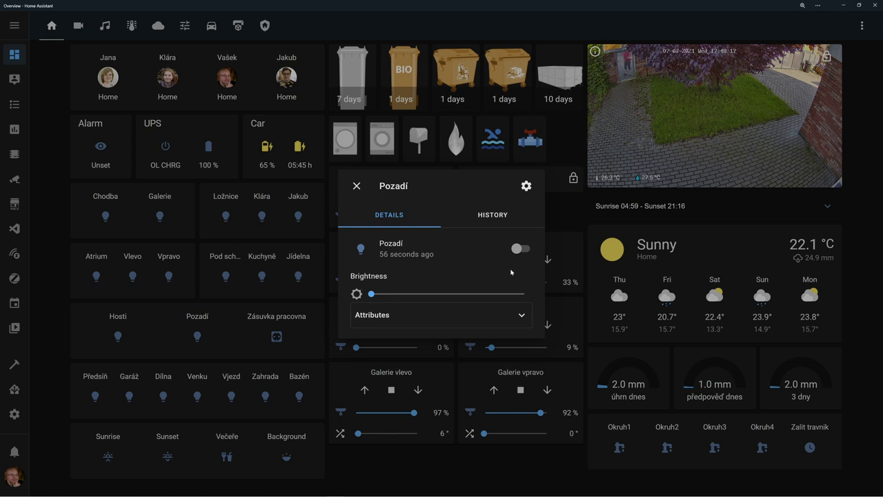
Turn on the Pozadí light from its details dialog, and toggle it directly on the dashboard.
{"action": "left_click", "coordinate": [524, 250]}
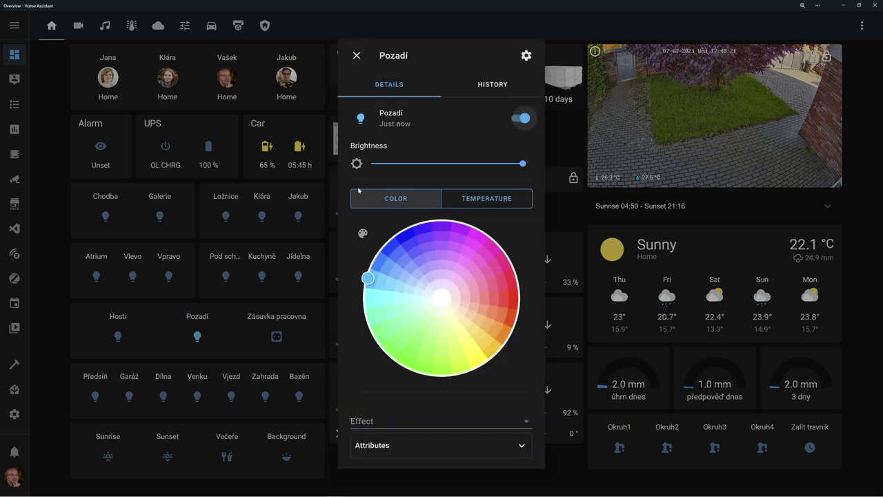
{"action": "left_click", "coordinate": [356, 56]}
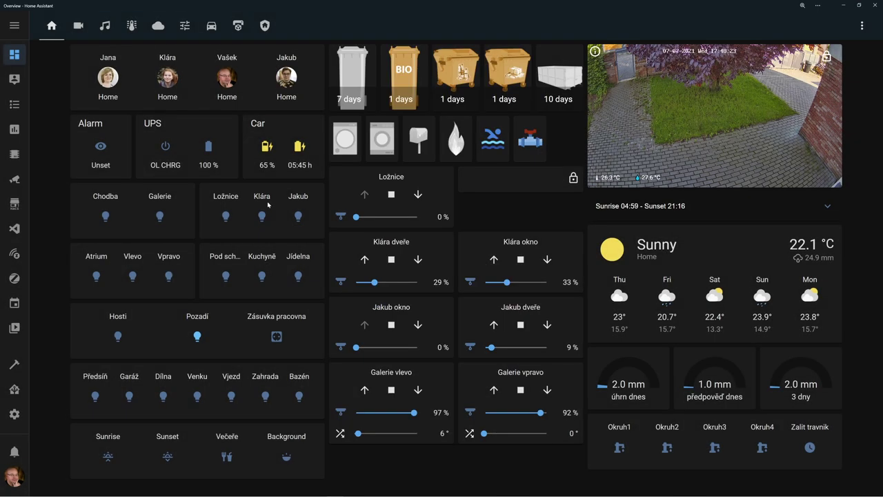
{"action": "left_click", "coordinate": [197, 337]}
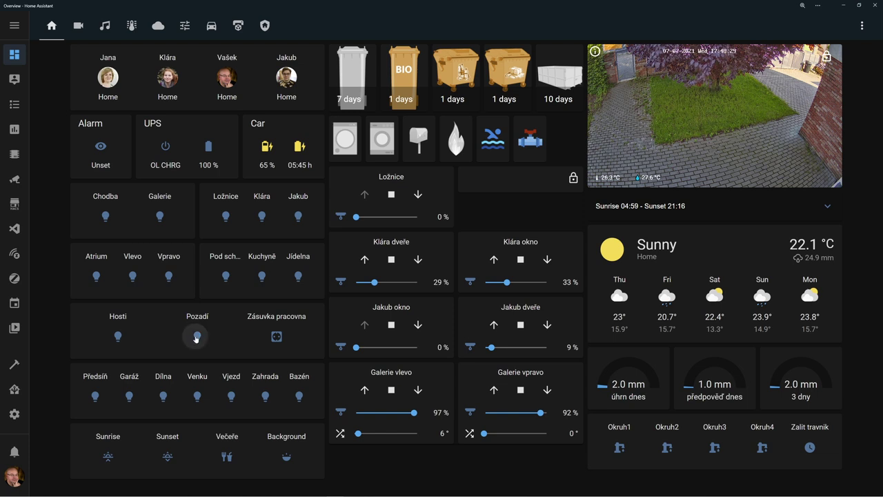
{"action": "left_click", "coordinate": [196, 337]}
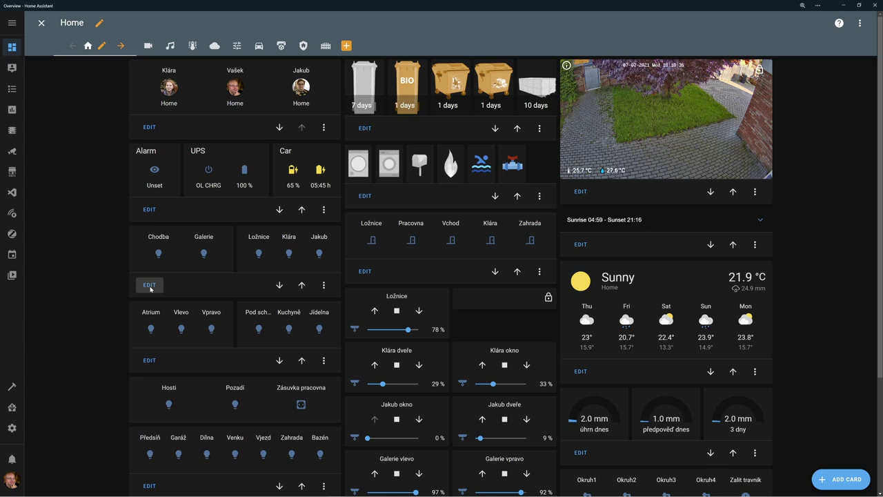
Show the code of the Chodba and Galerie lights' horizontal stack and examine the double_tap_action and hold_action settings of light.chodba.
{"action": "left_click", "coordinate": [150, 287]}
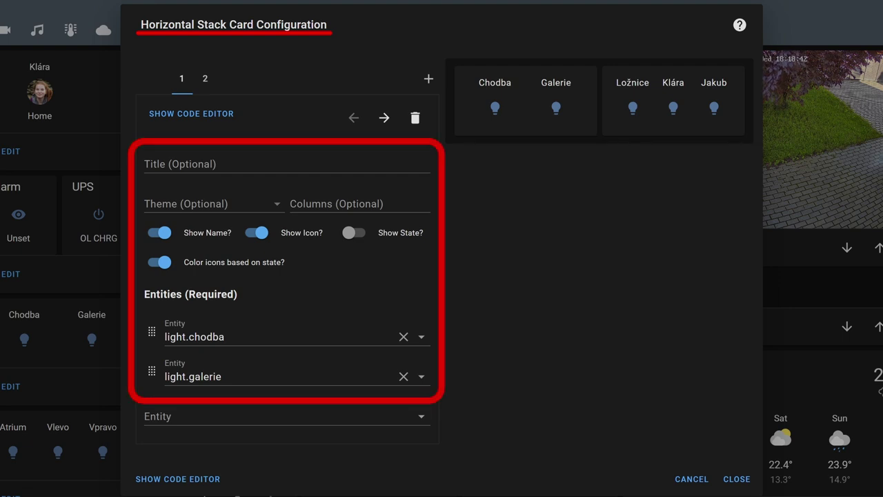
{"action": "left_click", "coordinate": [177, 479]}
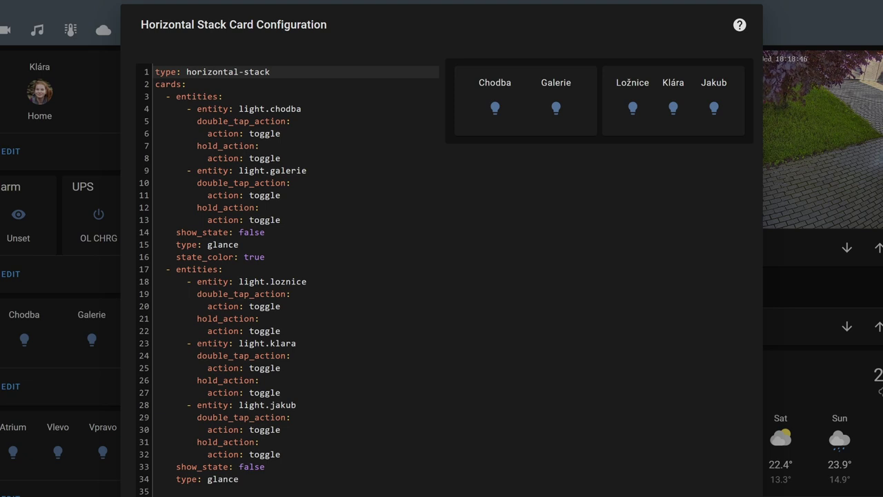
{"action": "left_click", "coordinate": [197, 121]}
{"action": "key", "text": "shift+End"}
{"action": "key", "text": "shift+Down"}
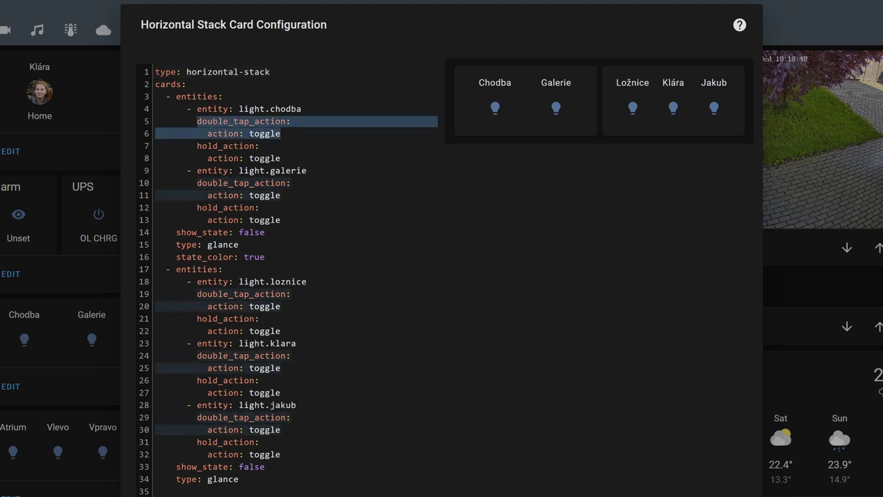
{"action": "left_click_drag", "start_coordinate": [207, 145], "coordinate": [281, 158]}
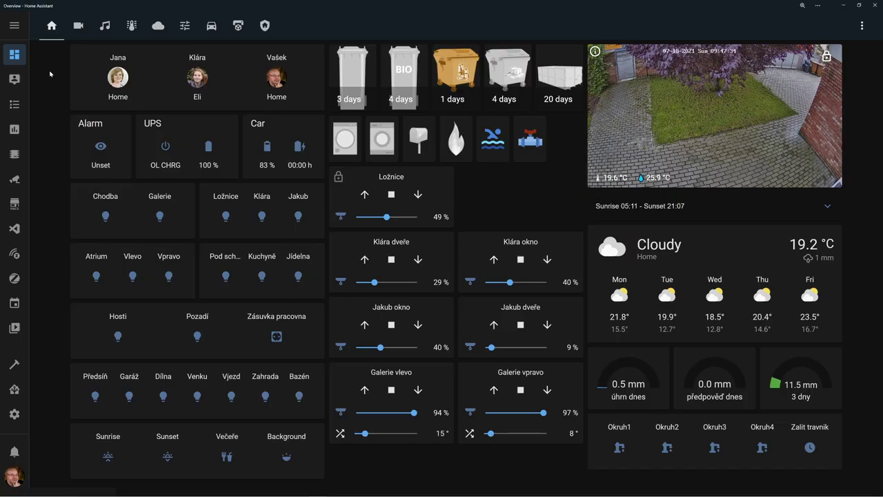
Open the layout-card repository page from the frontend section of HACS.
{"action": "left_click", "coordinate": [15, 204]}
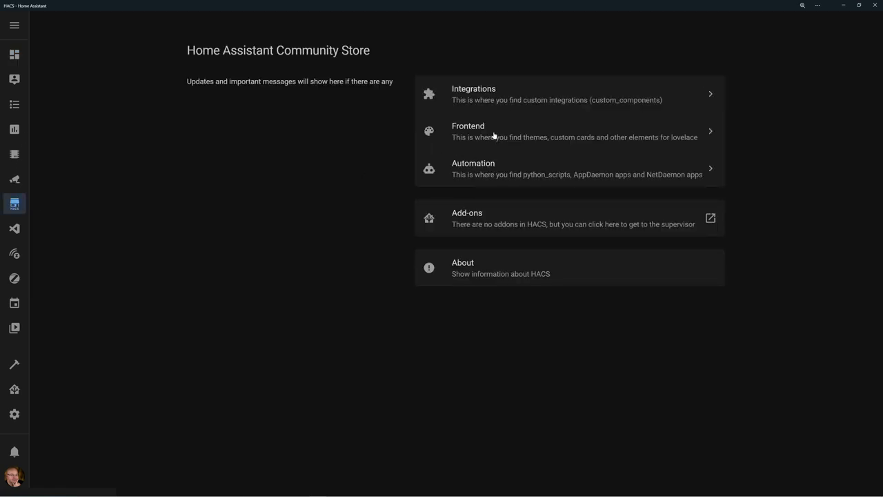
{"action": "left_click", "coordinate": [490, 131]}
{"action": "scroll", "coordinate": [186, 229], "scroll_direction": "down", "scroll_amount": 5}
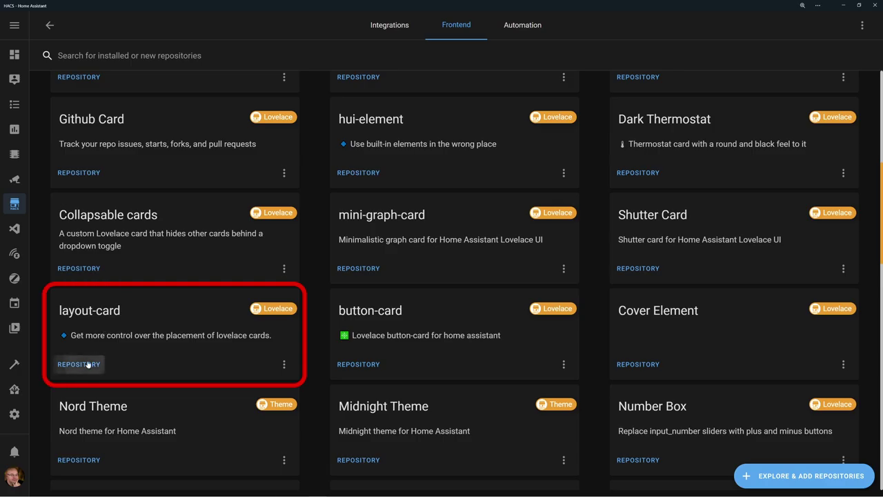
{"action": "left_click", "coordinate": [88, 364]}
Read the layout-card README on the quick start, view layouts, card layout options and the masonry, horizontal, vertical and grid layouts.
{"action": "scroll", "coordinate": [242, 172], "scroll_direction": "down", "scroll_amount": 7}
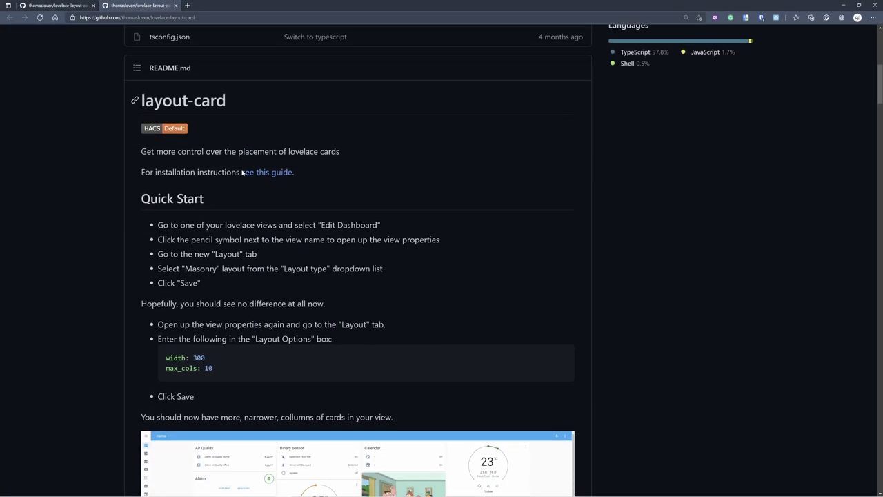
{"action": "scroll", "coordinate": [242, 173], "scroll_direction": "down", "scroll_amount": 6}
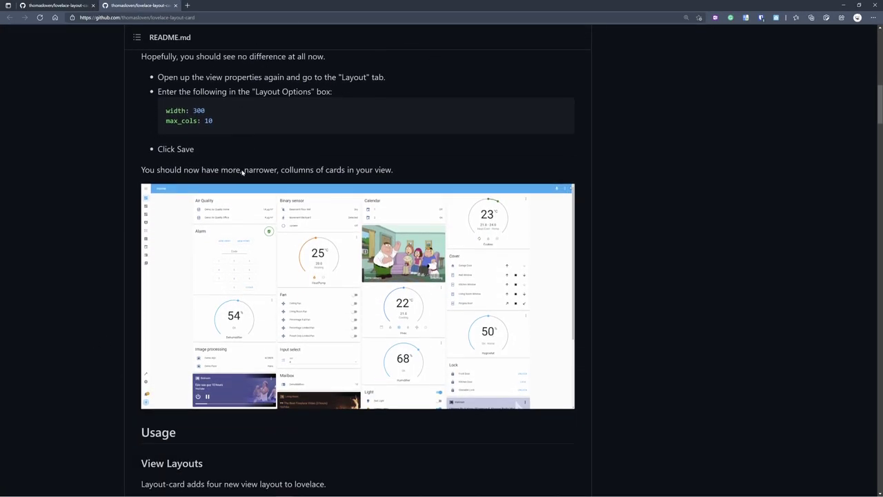
{"action": "scroll", "coordinate": [242, 173], "scroll_direction": "down", "scroll_amount": 1}
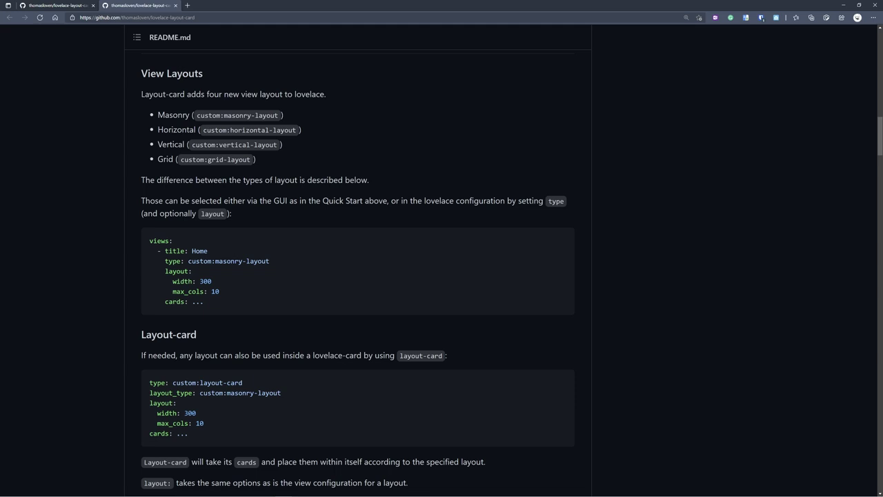
{"action": "left_click_drag", "start_coordinate": [873, 136], "coordinate": [873, 277]}
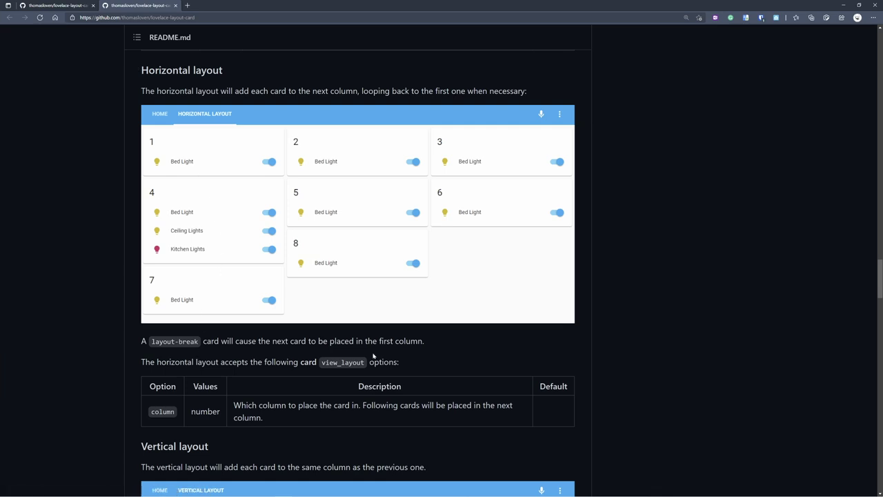
{"action": "scroll", "coordinate": [212, 138], "scroll_direction": "up", "scroll_amount": 5}
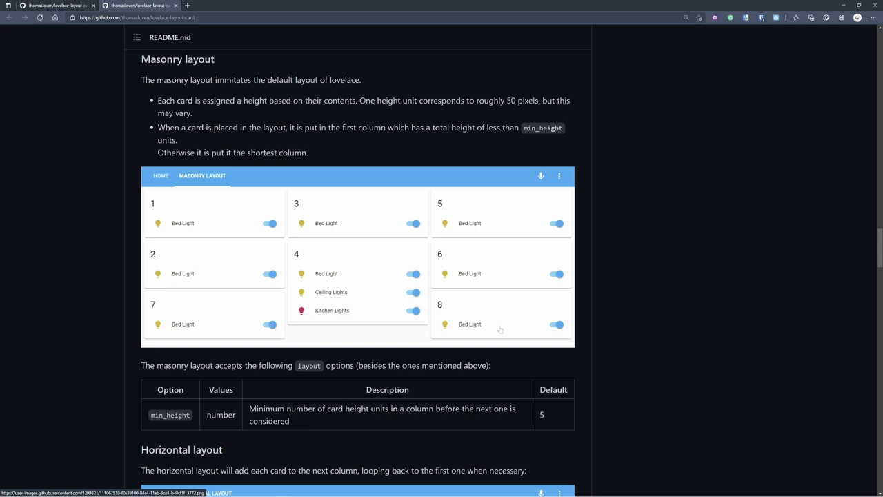
{"action": "scroll", "coordinate": [177, 83], "scroll_direction": "down", "scroll_amount": 10}
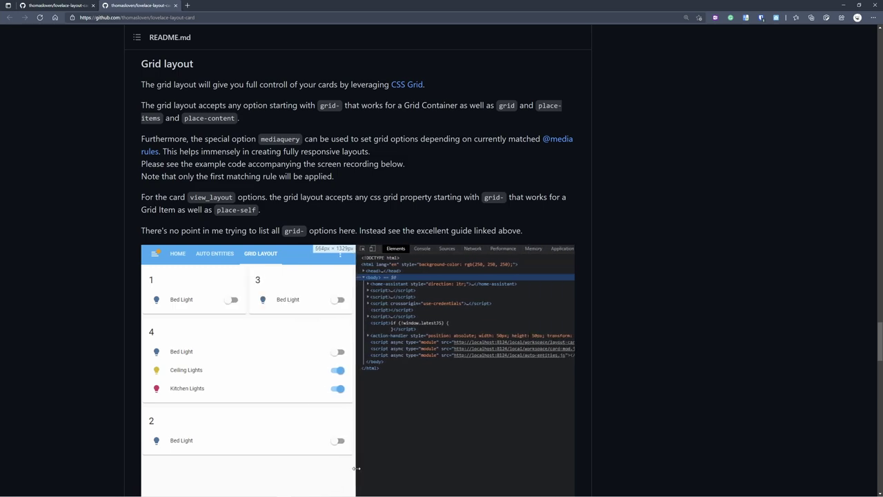
{"action": "scroll", "coordinate": [194, 180], "scroll_direction": "up", "scroll_amount": 6}
{"action": "scroll", "coordinate": [325, 152], "scroll_direction": "down", "scroll_amount": 1}
{"action": "scroll", "coordinate": [325, 151], "scroll_direction": "up", "scroll_amount": 1}
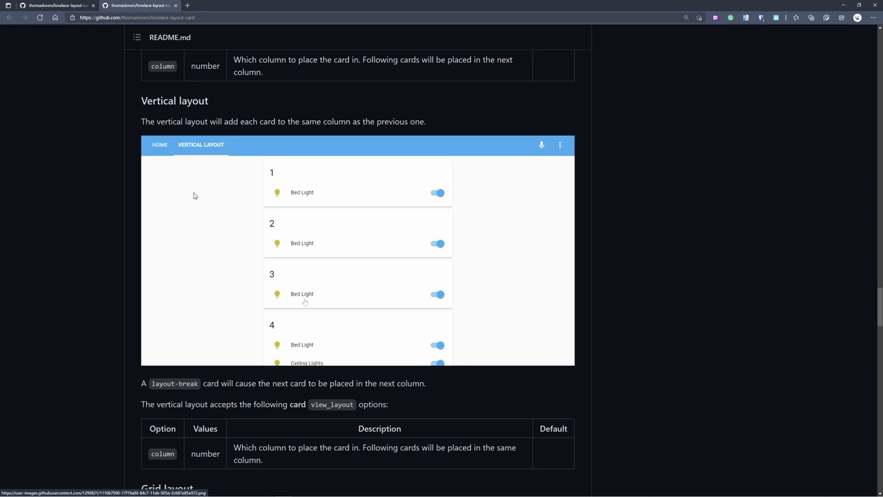
{"action": "scroll", "coordinate": [305, 301], "scroll_direction": "down", "scroll_amount": 1}
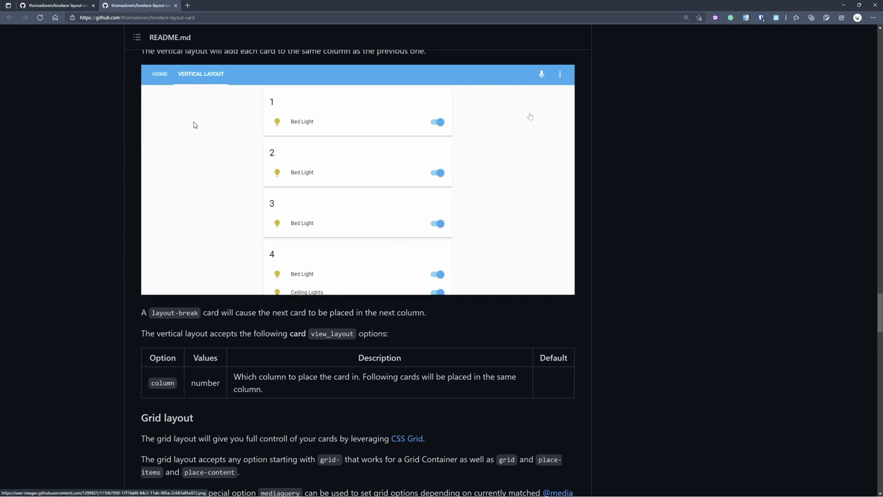
{"action": "scroll", "coordinate": [194, 125], "scroll_direction": "up", "scroll_amount": 20}
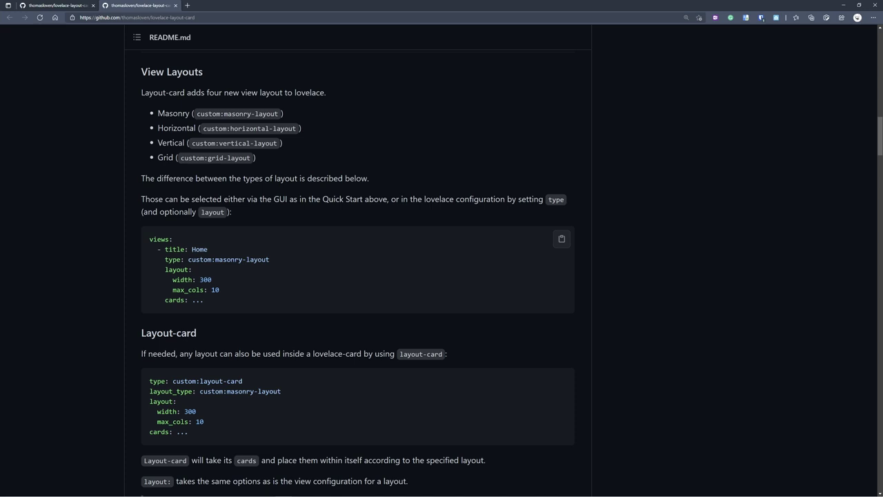
{"action": "scroll", "coordinate": [357, 276], "scroll_direction": "down", "scroll_amount": 10}
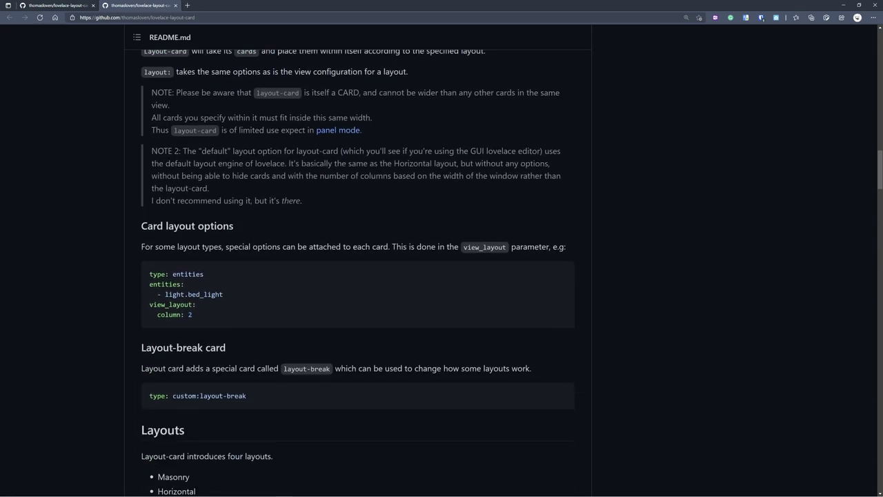
Put the dashboard in edit mode and examine the layout types offered in the Světla view's configuration, leaving it unchanged.
{"action": "scroll", "coordinate": [157, 284], "scroll_direction": "down", "scroll_amount": 5}
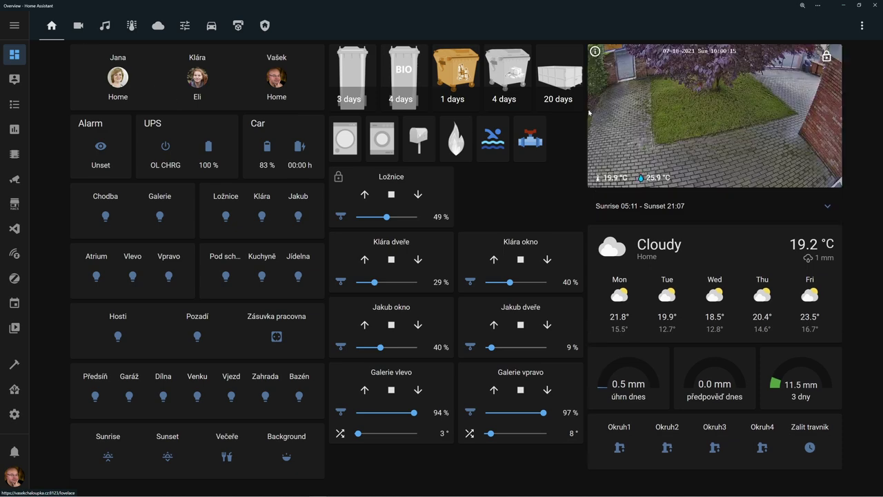
{"action": "left_click", "coordinate": [862, 26]}
{"action": "left_click", "coordinate": [840, 58]}
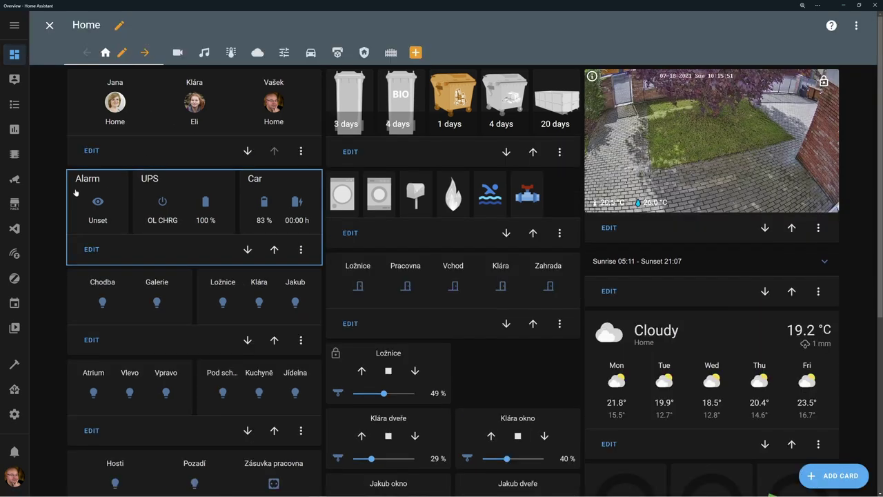
{"action": "left_click", "coordinate": [122, 53]}
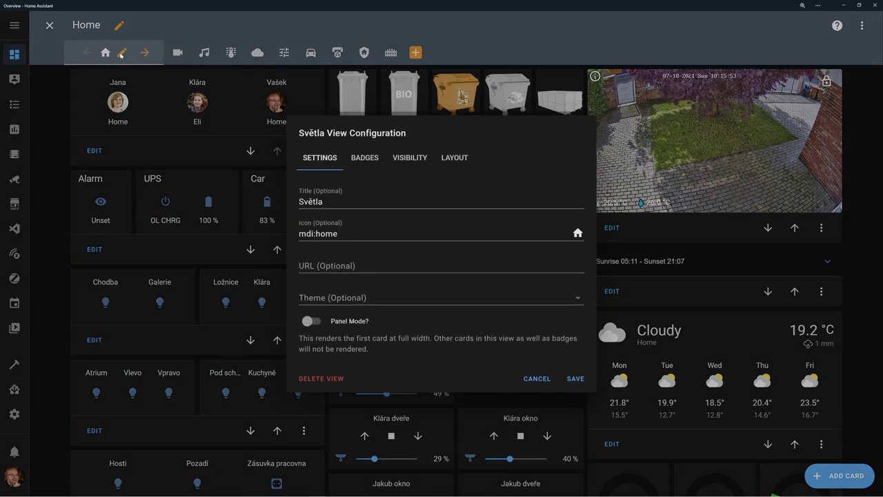
{"action": "left_click", "coordinate": [455, 157]}
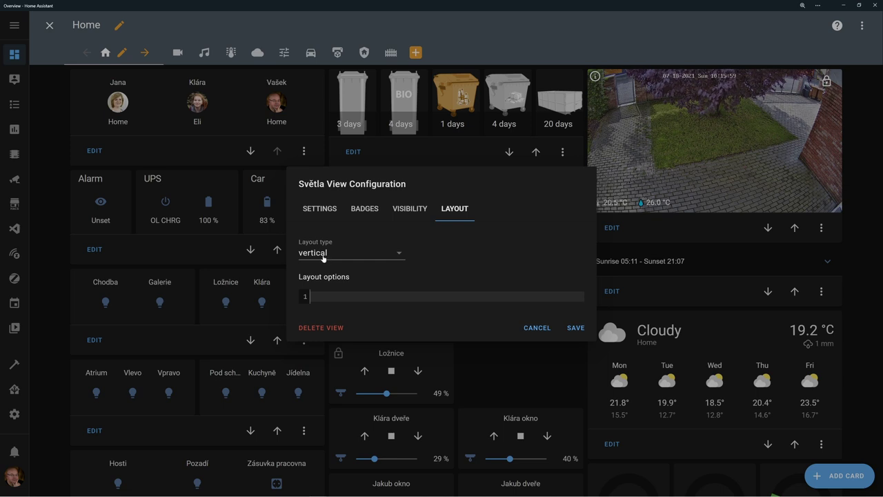
{"action": "left_click", "coordinate": [357, 254]}
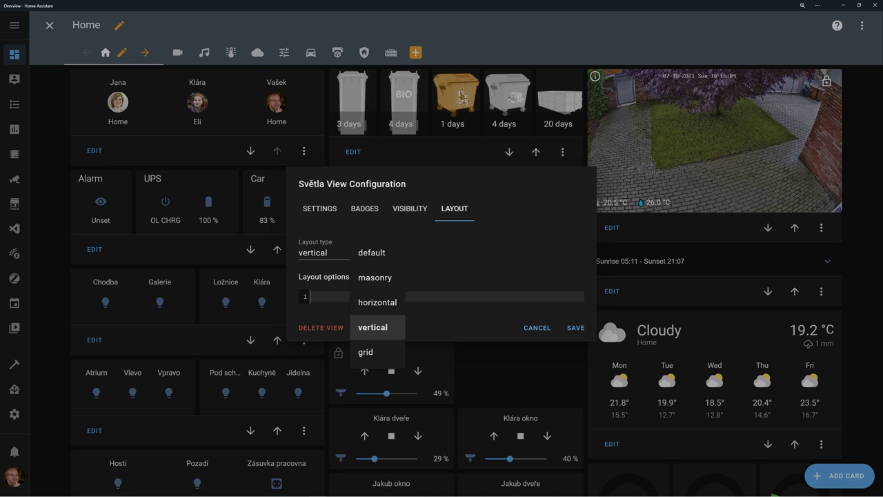
{"action": "left_click", "coordinate": [327, 283]}
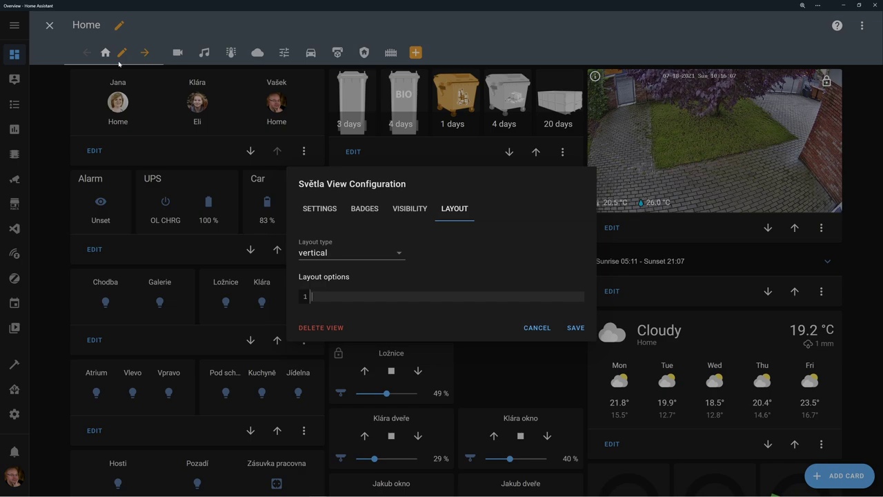
{"action": "left_click", "coordinate": [536, 328]}
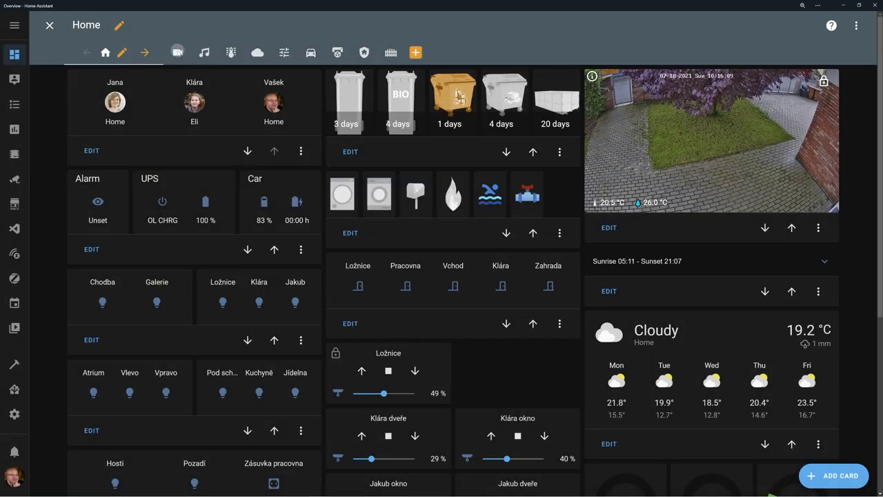
Examine the Video view's layout type and layout options without changing them, and return to the Světla view.
{"action": "left_click", "coordinate": [172, 54]}
{"action": "left_click", "coordinate": [148, 52]}
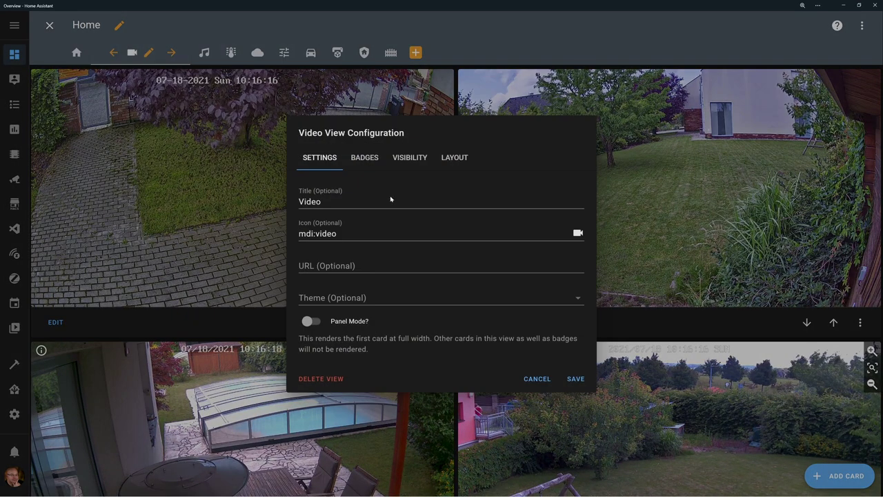
{"action": "left_click", "coordinate": [456, 157]}
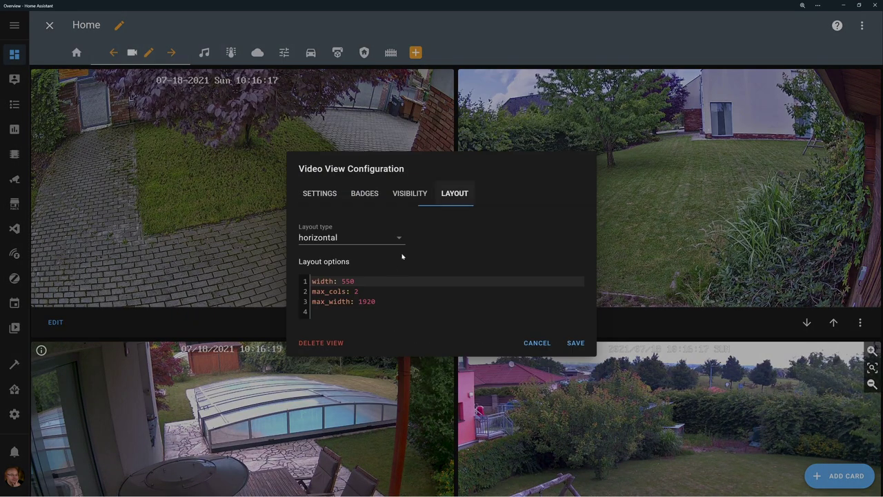
{"action": "left_click", "coordinate": [536, 344]}
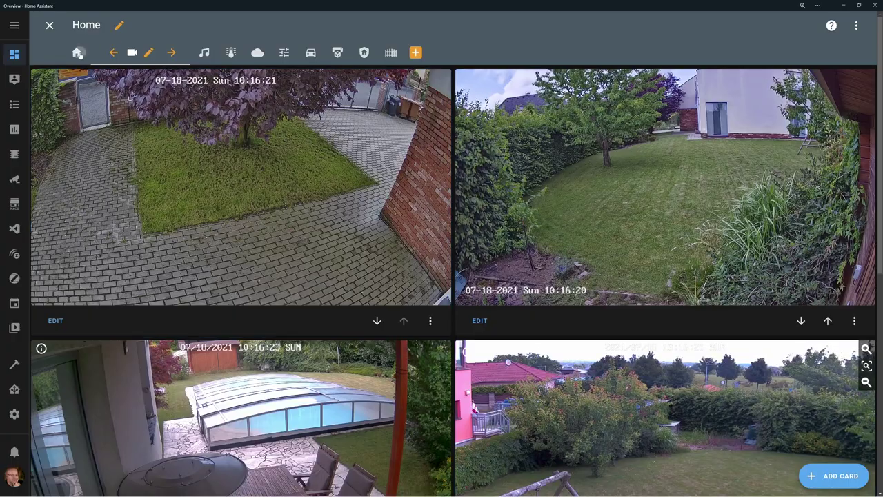
{"action": "left_click", "coordinate": [78, 53]}
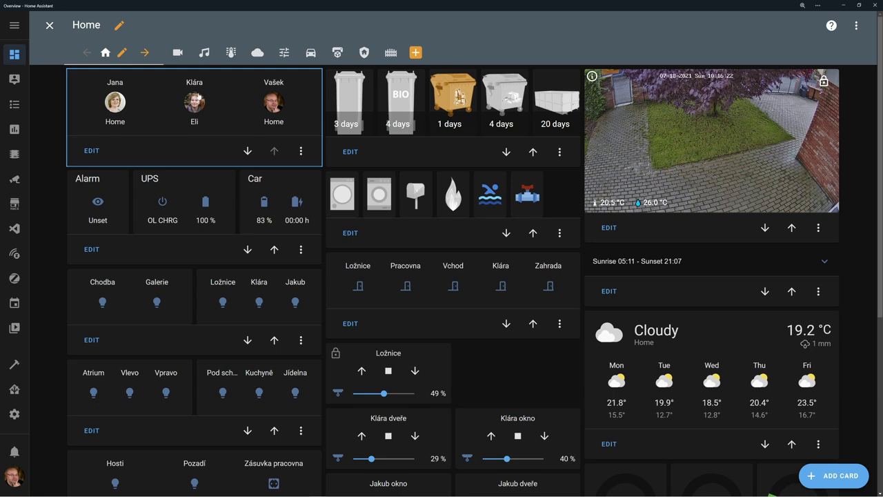
Add a Custom: Layout Break card to the end of the Světla view.
{"action": "scroll", "coordinate": [217, 138], "scroll_direction": "down", "scroll_amount": 5}
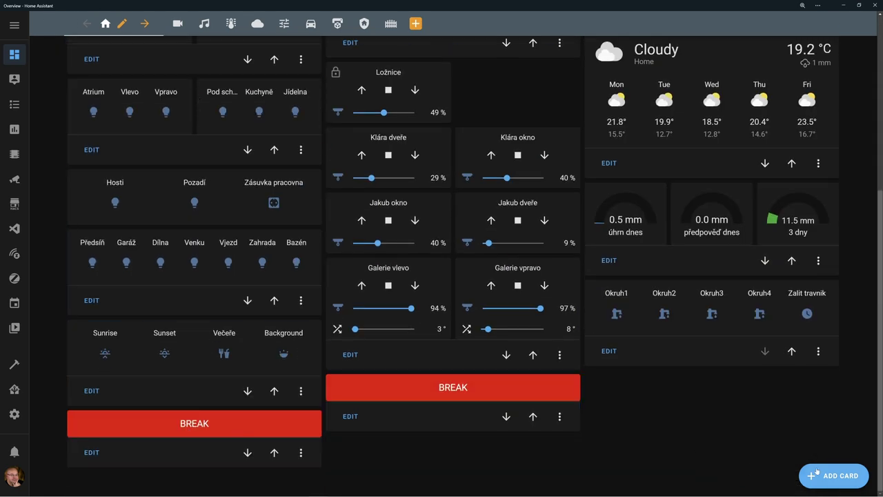
{"action": "left_click", "coordinate": [843, 478]}
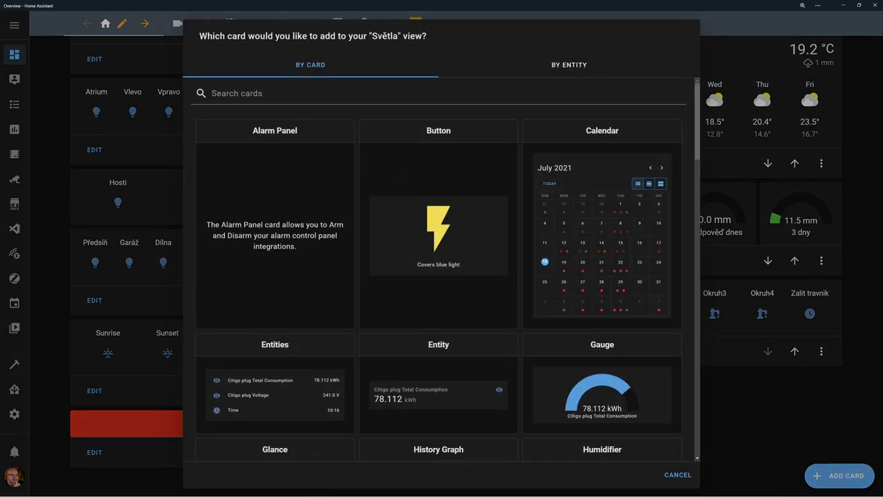
{"action": "type", "text": "brea"}
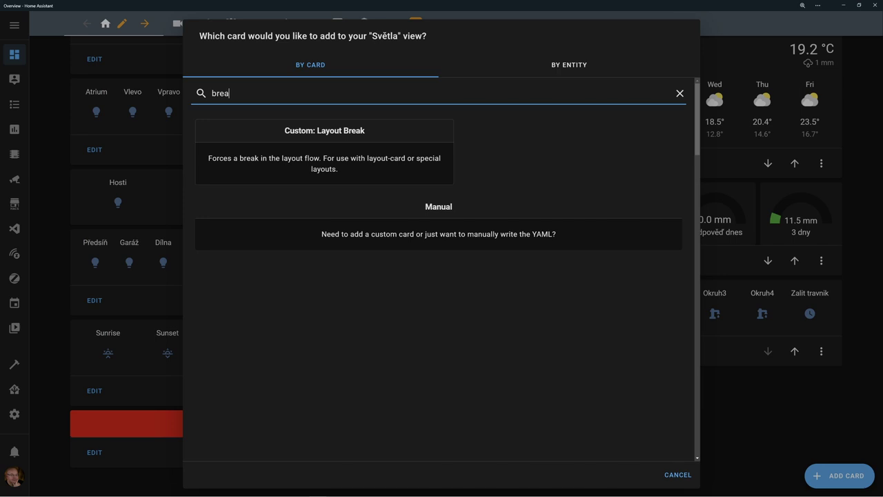
{"action": "left_click", "coordinate": [336, 132]}
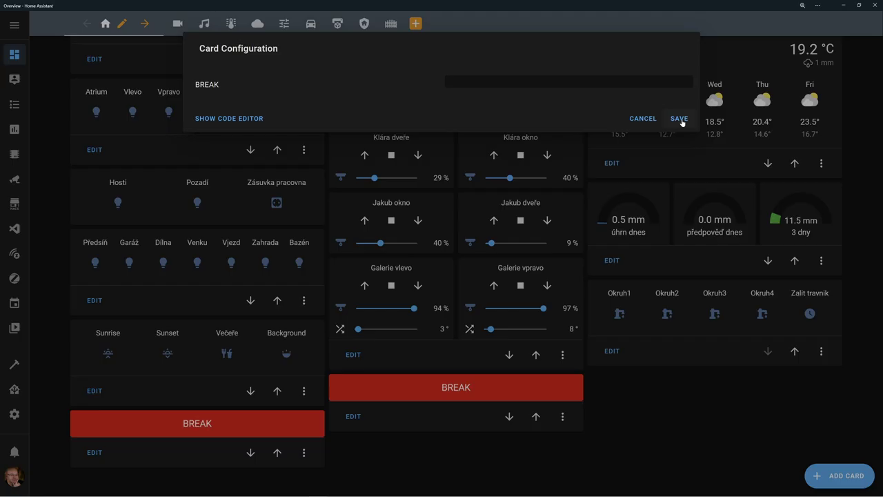
{"action": "left_click", "coordinate": [682, 122]}
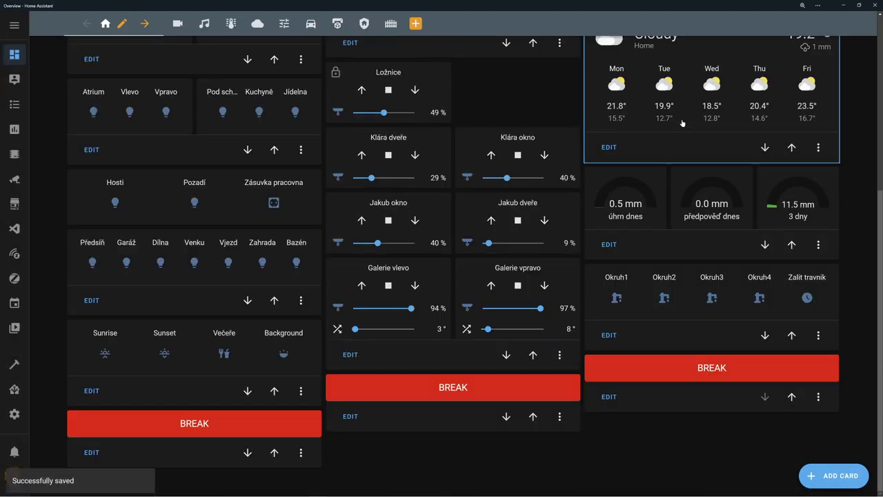
Move the new break card up two places to above the rain gauges, and delete it from the view.
{"action": "left_click", "coordinate": [793, 413]}
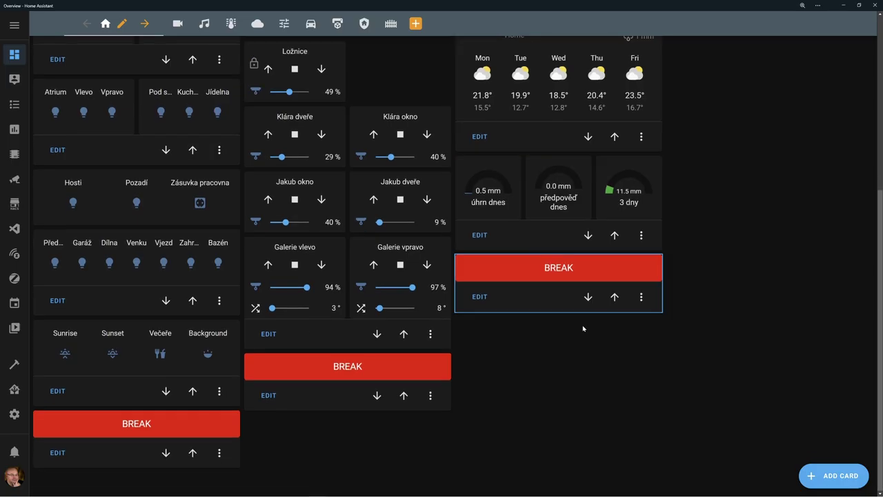
{"action": "left_click", "coordinate": [614, 297]}
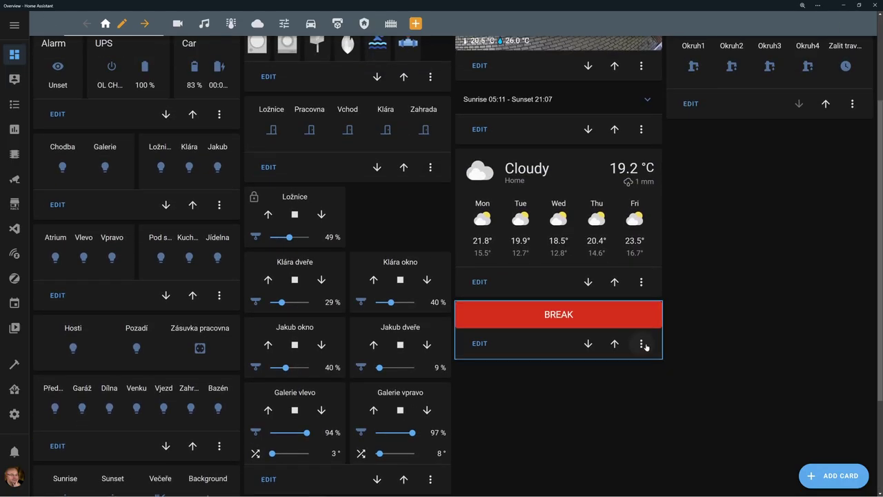
{"action": "left_click", "coordinate": [642, 343]}
{"action": "left_click", "coordinate": [652, 421]}
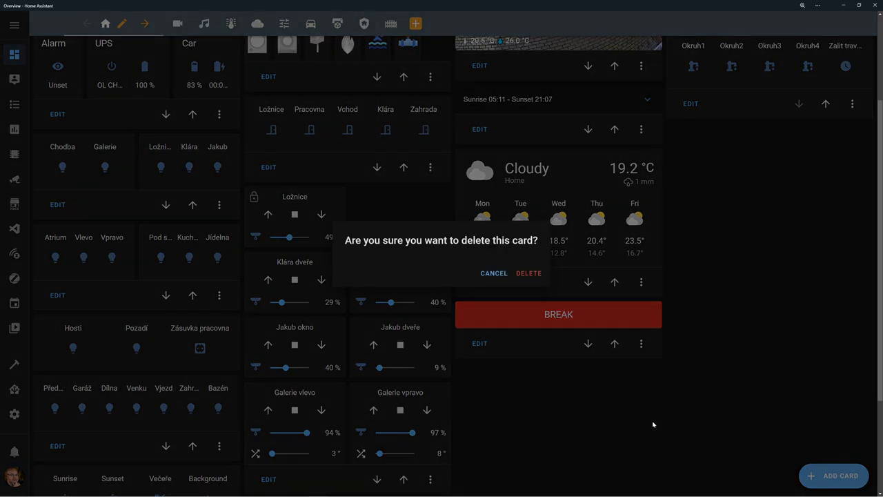
{"action": "left_click", "coordinate": [532, 276]}
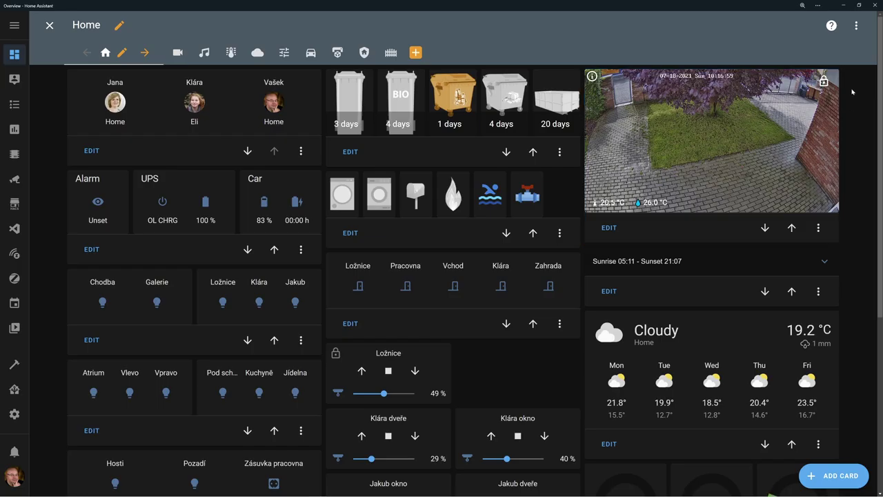
Look over the break cards that end the first two columns, and leave the dashboard's edit mode.
{"action": "scroll", "coordinate": [877, 219], "scroll_direction": "down", "scroll_amount": 4}
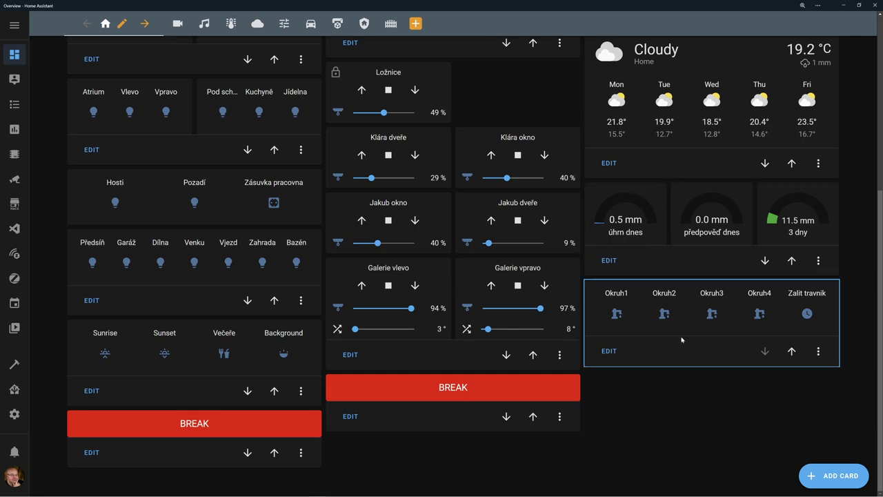
{"action": "scroll", "coordinate": [565, 291], "scroll_direction": "up", "scroll_amount": 4}
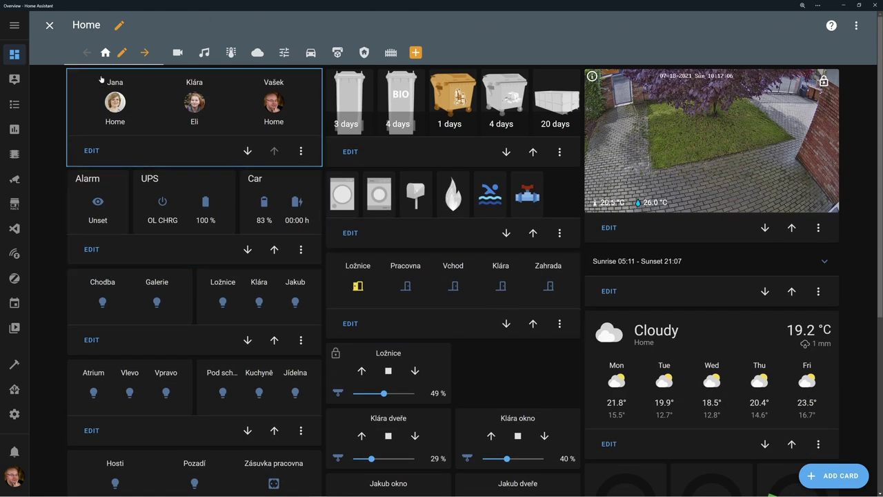
{"action": "left_click", "coordinate": [49, 26]}
Narrow the dashboard window to a two-column width and check how the cards rearrange.
{"action": "left_click", "coordinate": [859, 5]}
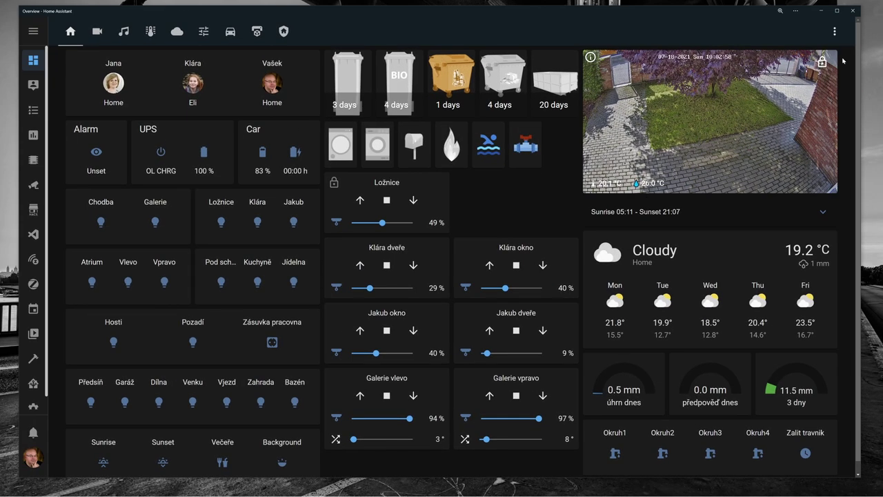
{"action": "left_click_drag", "start_coordinate": [862, 84], "coordinate": [388, 101]}
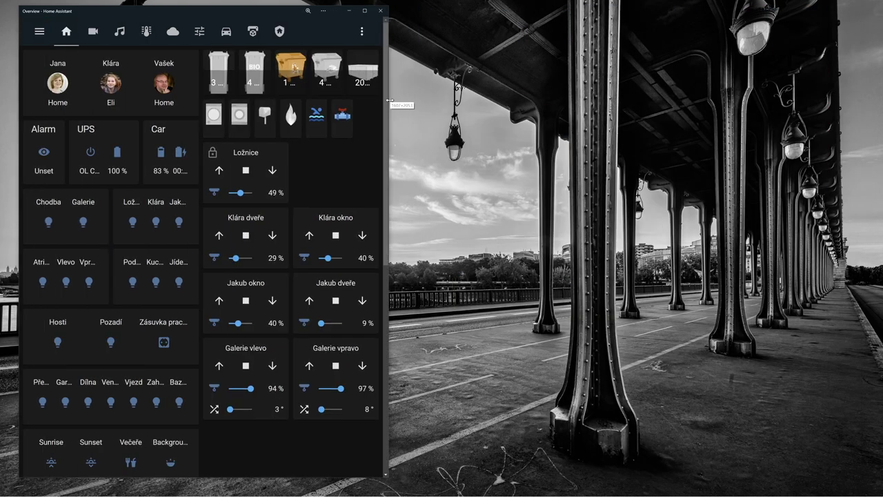
{"action": "scroll", "coordinate": [249, 365], "scroll_direction": "down", "scroll_amount": 5}
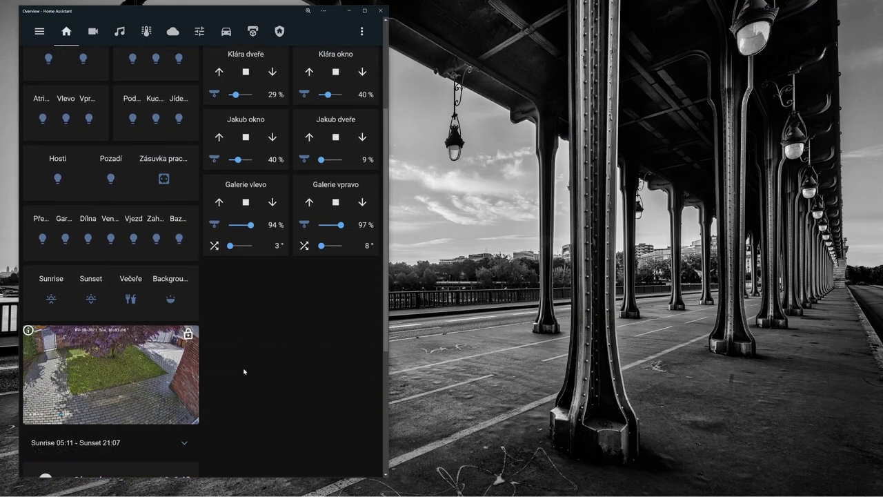
{"action": "scroll", "coordinate": [248, 366], "scroll_direction": "up", "scroll_amount": 5}
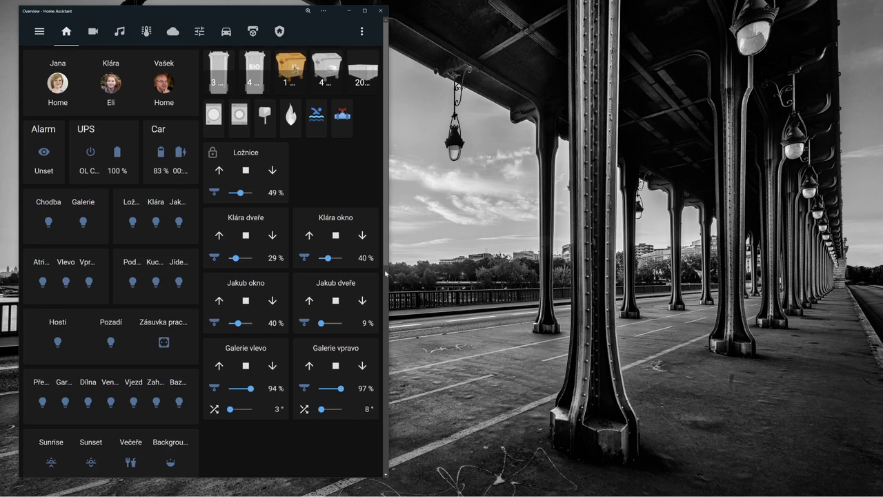
Narrow the window to a single phone-width column, review the stacked cards, and maximize the window again.
{"action": "left_click_drag", "start_coordinate": [388, 274], "coordinate": [212, 277]}
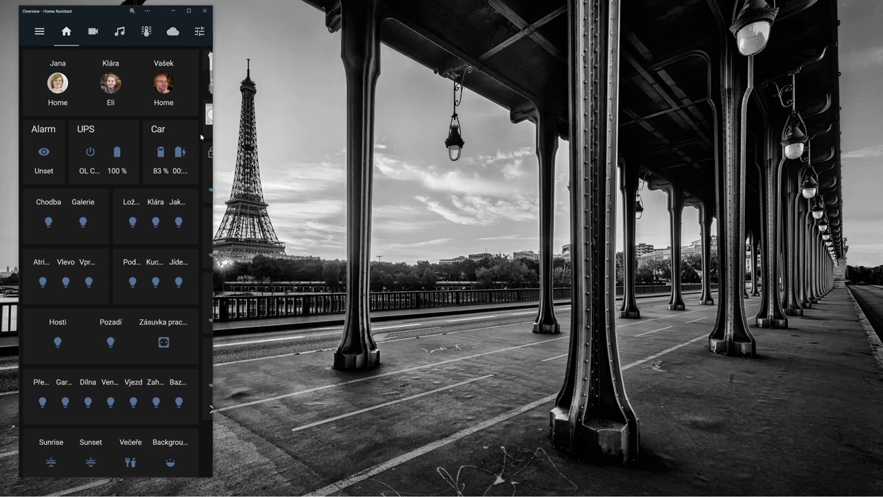
{"action": "scroll", "coordinate": [202, 137], "scroll_direction": "down", "scroll_amount": 10}
{"action": "scroll", "coordinate": [193, 276], "scroll_direction": "up", "scroll_amount": 3}
{"action": "scroll", "coordinate": [114, 173], "scroll_direction": "up", "scroll_amount": 5}
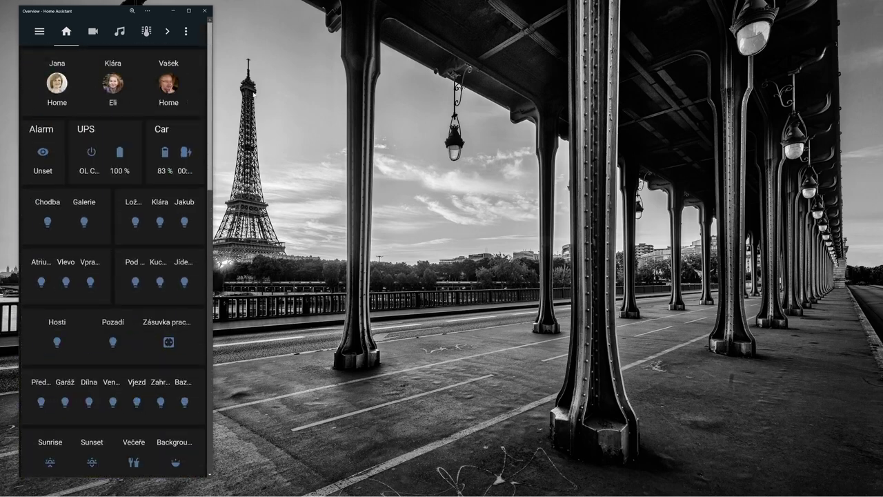
{"action": "key", "text": "super+Up"}
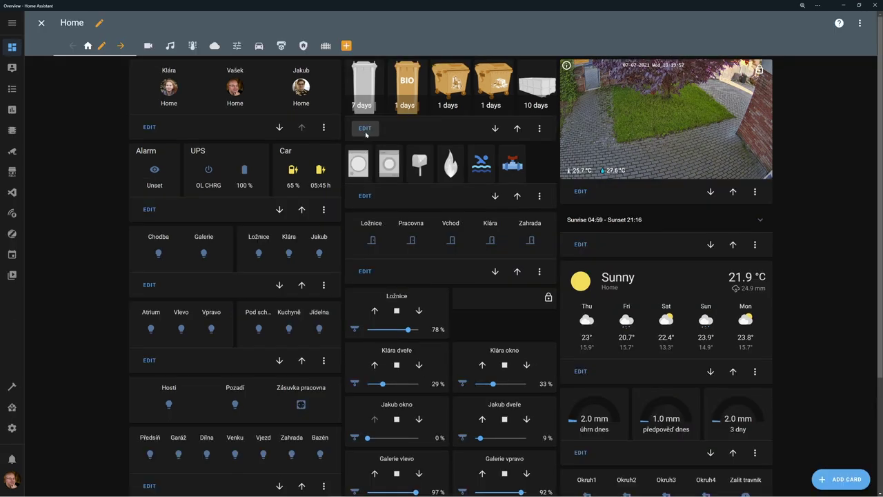
Examine the code in the waste container grid card, and find Lovelace Card Templater in the frontend section of HACS.
{"action": "left_click", "coordinate": [374, 132]}
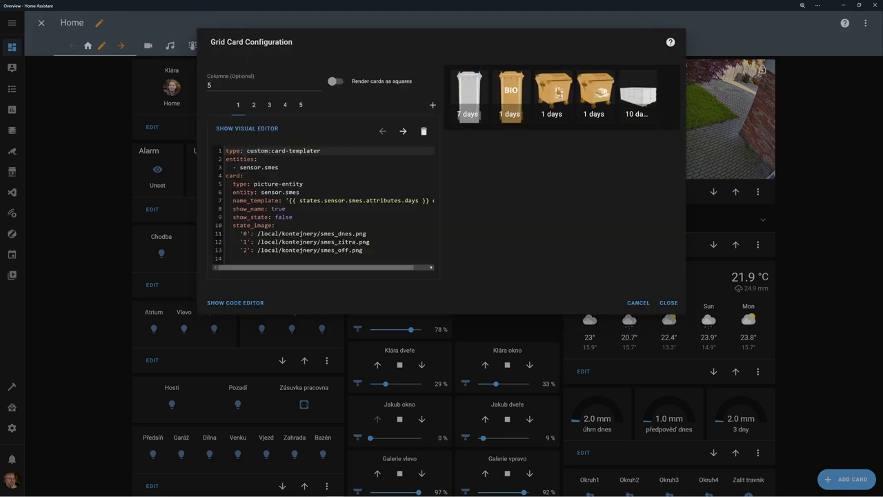
{"action": "left_click", "coordinate": [639, 303]}
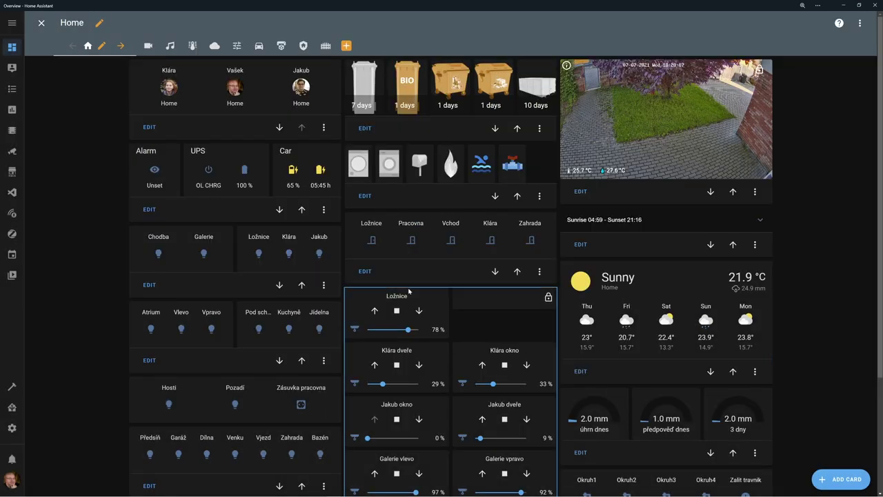
{"action": "left_click", "coordinate": [12, 172]}
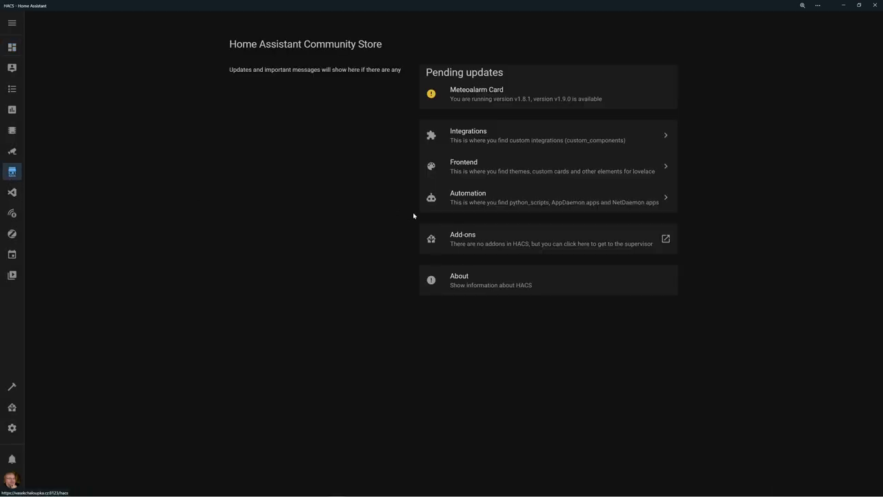
{"action": "left_click", "coordinate": [481, 169]}
{"action": "scroll", "coordinate": [437, 301], "scroll_direction": "down", "scroll_amount": 5}
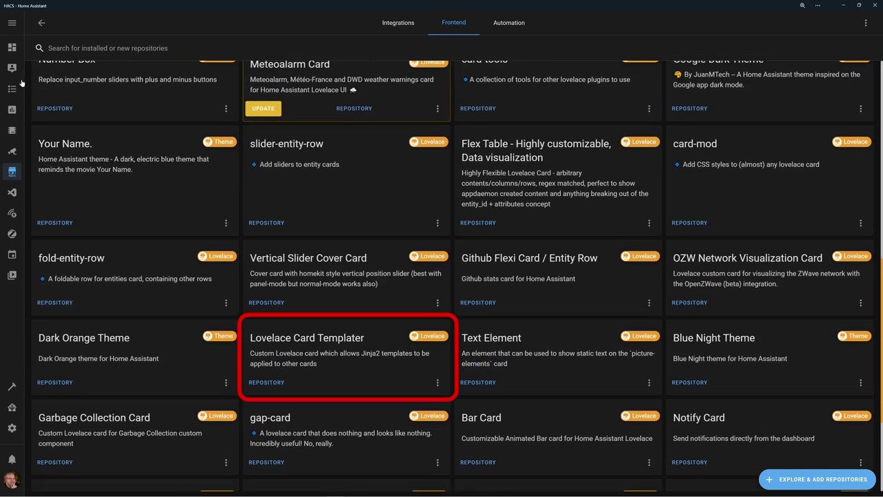
Return to the dashboard and examine the name_template line for sensor.smes in the waste container grid card.
{"action": "left_click", "coordinate": [12, 47]}
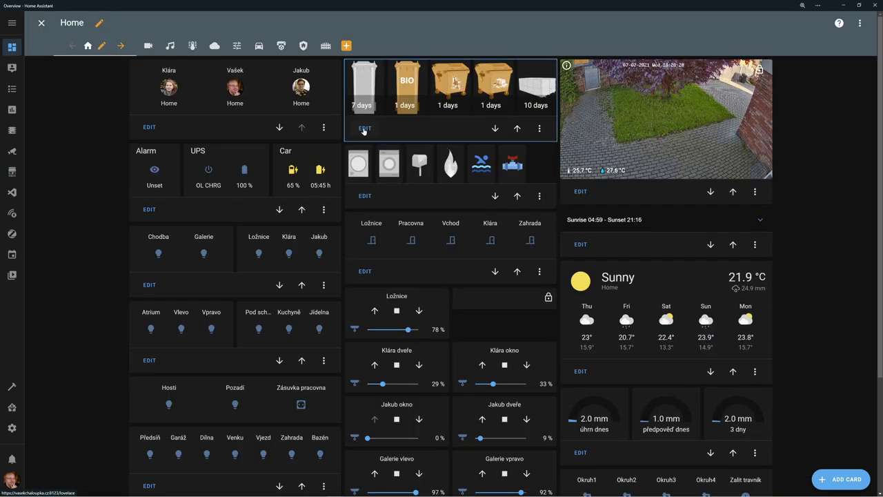
{"action": "left_click", "coordinate": [365, 129]}
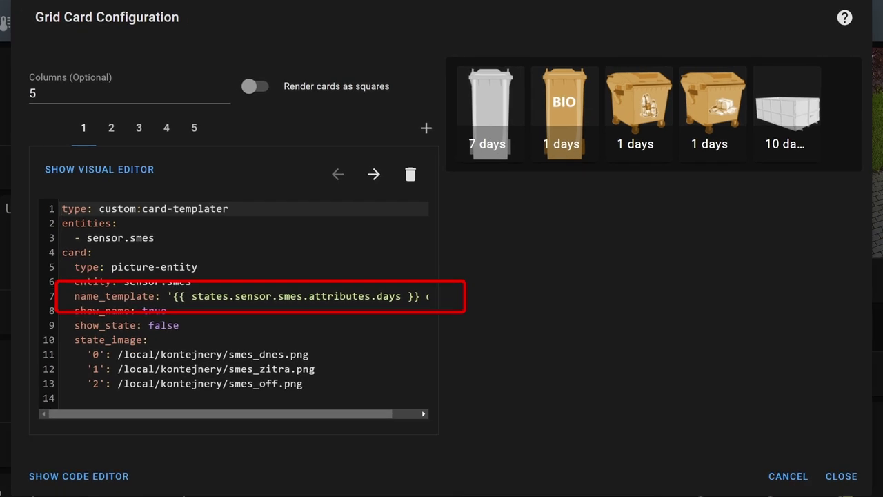
Examine the full name_template line and the state_image paths for states 0, 1 and 2 in the sensor.smes card.
{"action": "left_click_drag", "start_coordinate": [182, 414], "coordinate": [212, 421]}
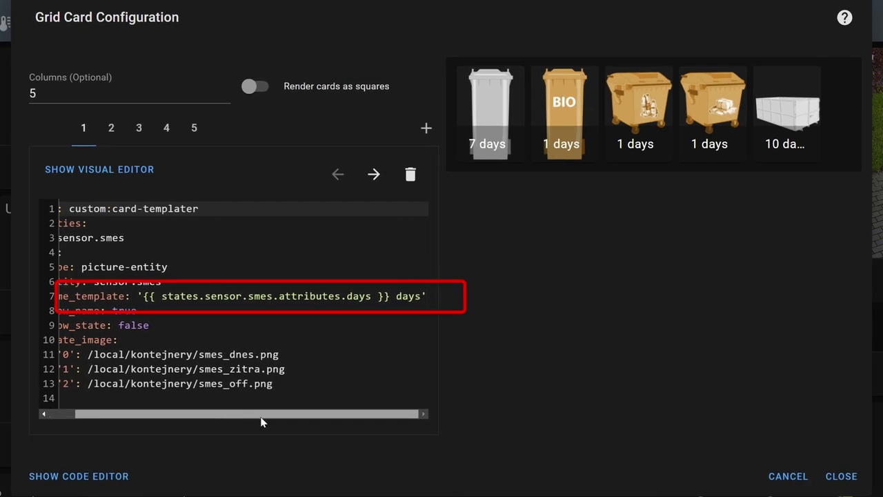
{"action": "left_click_drag", "start_coordinate": [138, 296], "coordinate": [428, 296]}
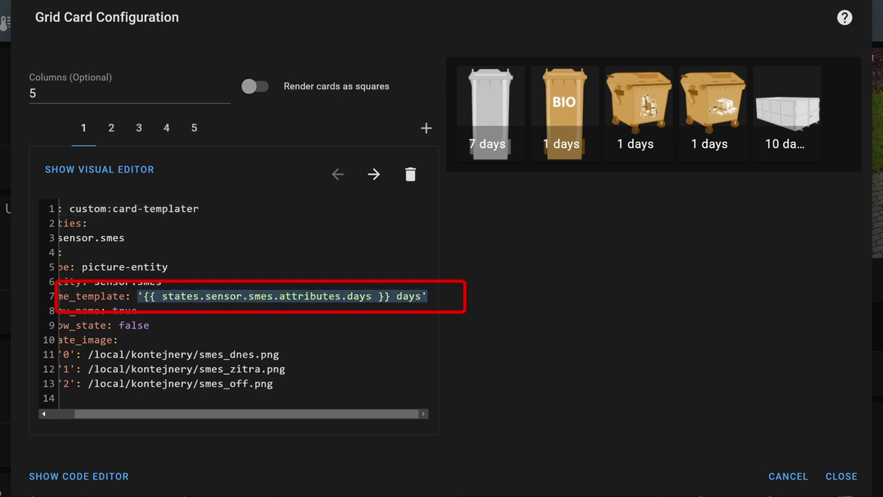
{"action": "left_click_drag", "start_coordinate": [335, 416], "coordinate": [246, 416]}
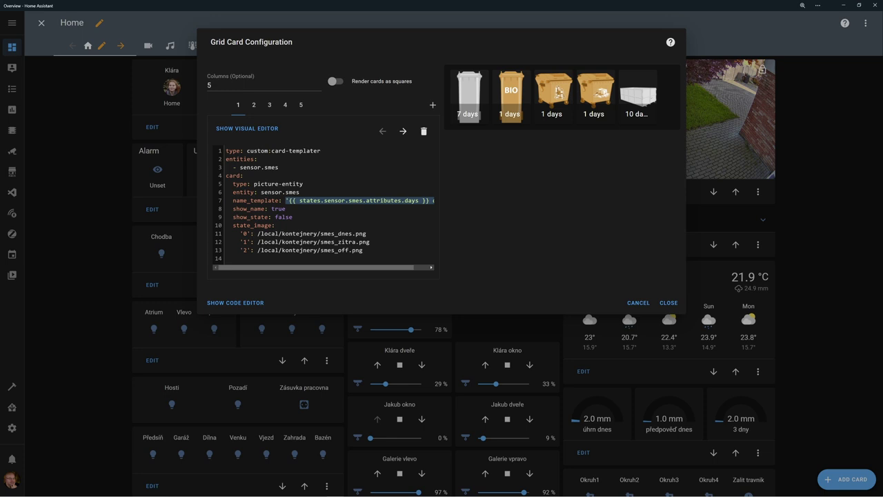
{"action": "left_click_drag", "start_coordinate": [285, 233], "coordinate": [369, 242]}
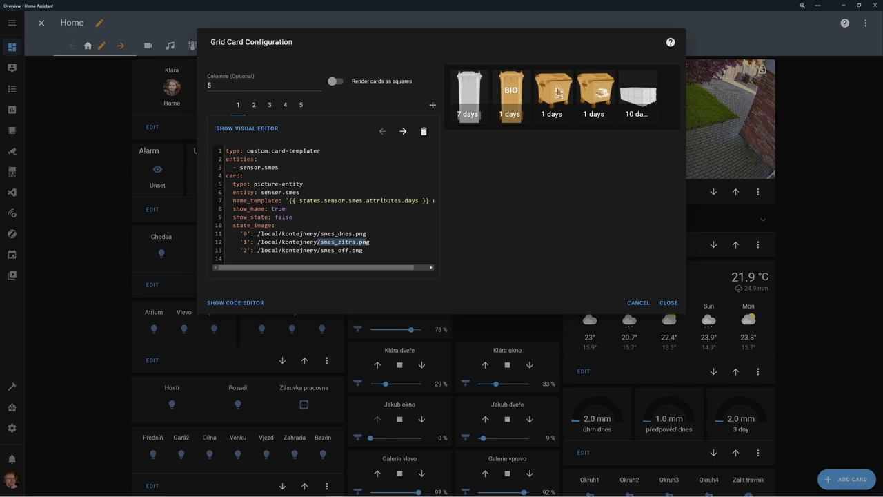
{"action": "left_click_drag", "start_coordinate": [310, 250], "coordinate": [352, 250]}
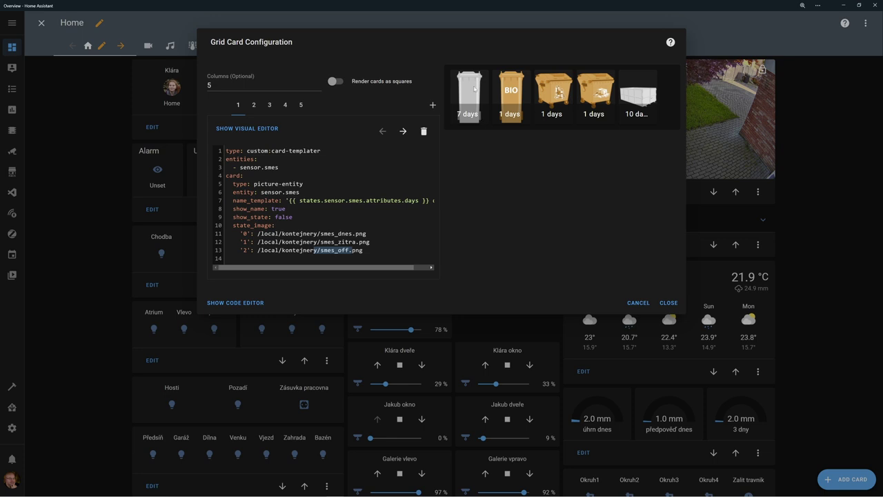
Review the code of waste container cards 2 to 5, and close the grid card configuration.
{"action": "left_click", "coordinate": [254, 104]}
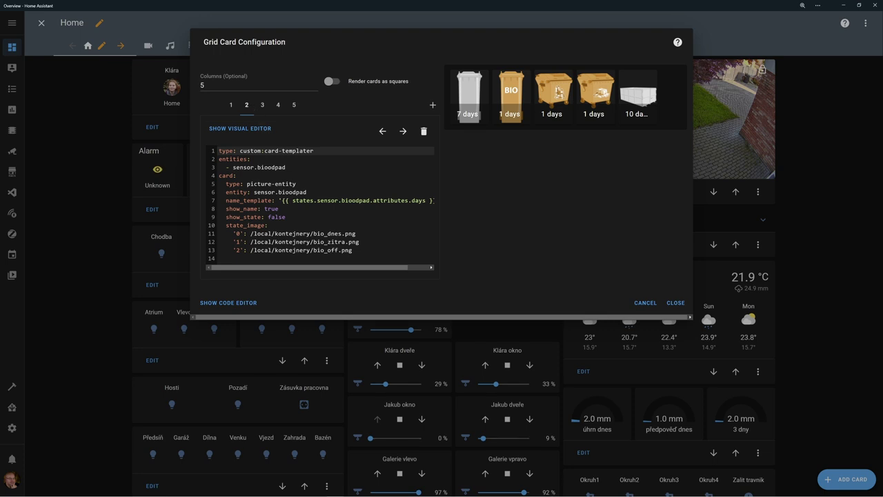
{"action": "left_click", "coordinate": [264, 107]}
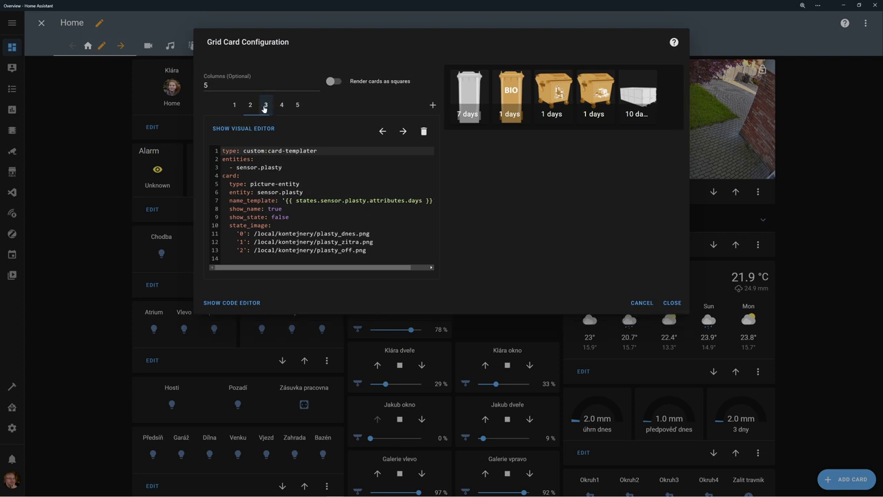
{"action": "left_click", "coordinate": [283, 107]}
{"action": "left_click", "coordinate": [299, 106]}
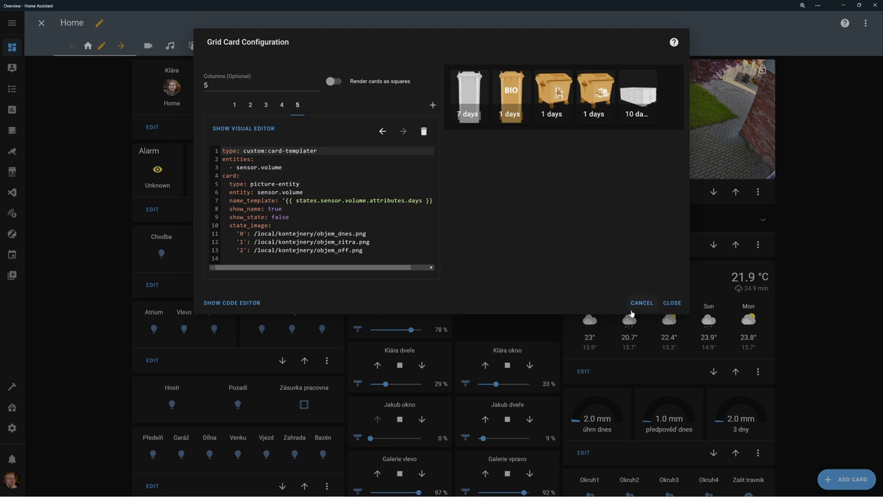
{"action": "left_click", "coordinate": [671, 303]}
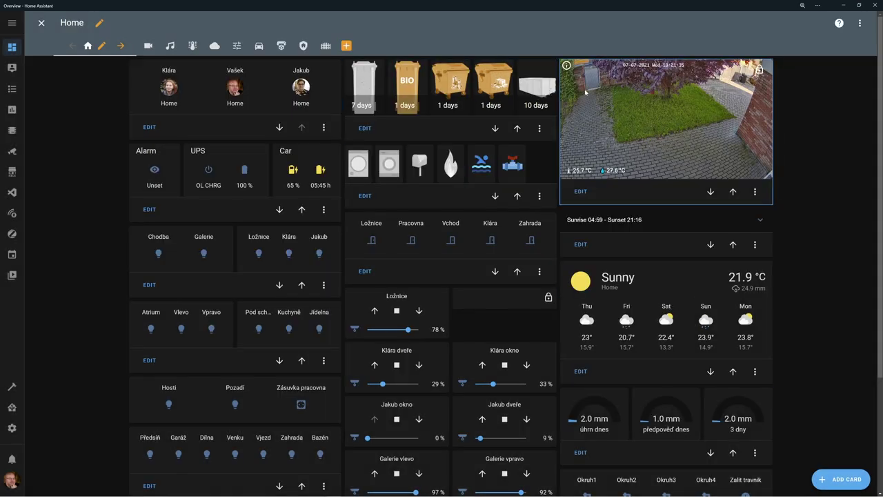
Open the appliance icons grid card for editing and review the code of its six picture-entity cards.
{"action": "left_click", "coordinate": [366, 195]}
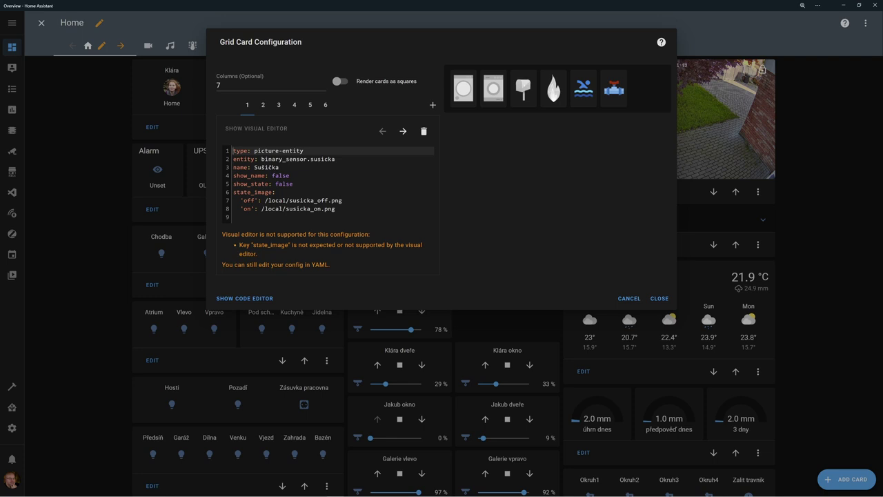
{"action": "left_click", "coordinate": [263, 107]}
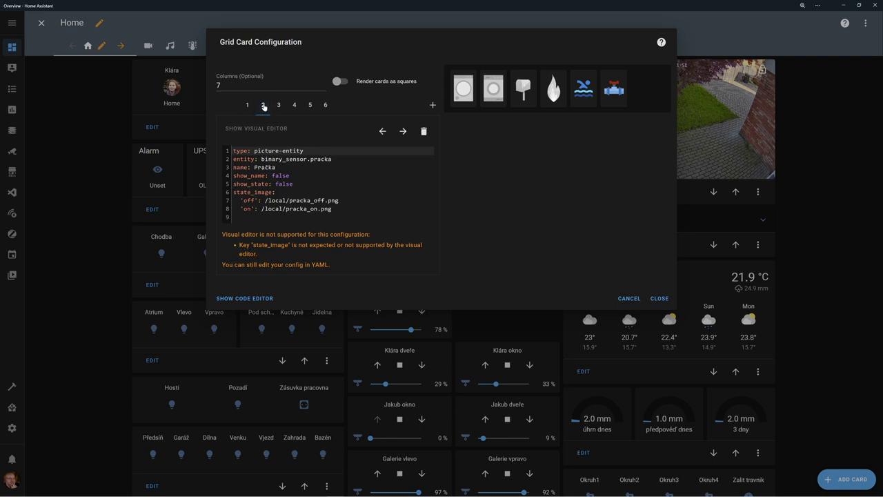
{"action": "left_click", "coordinate": [279, 106]}
{"action": "left_click", "coordinate": [294, 107]}
{"action": "left_click", "coordinate": [311, 107]}
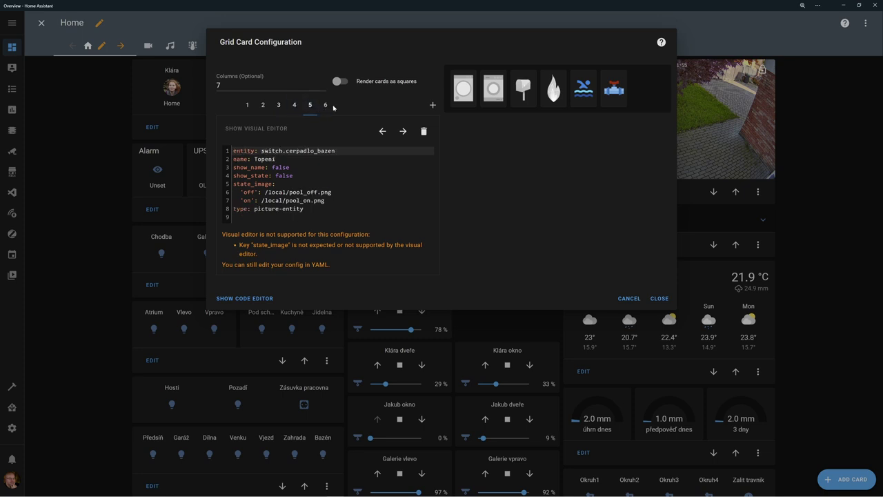
{"action": "left_click", "coordinate": [326, 106]}
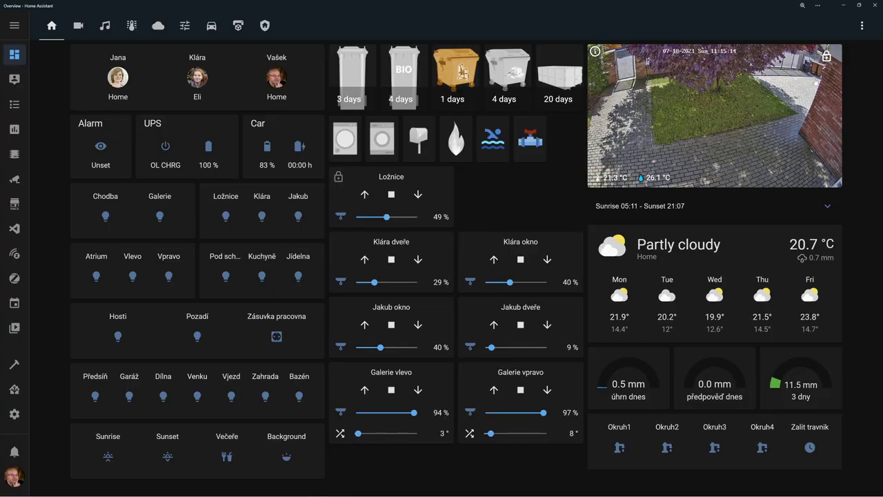
Open the door sensors' conditional card from dashboard edit mode and examine its group.doors condition, comparison options and the additional entity choices.
{"action": "left_click", "coordinate": [862, 26]}
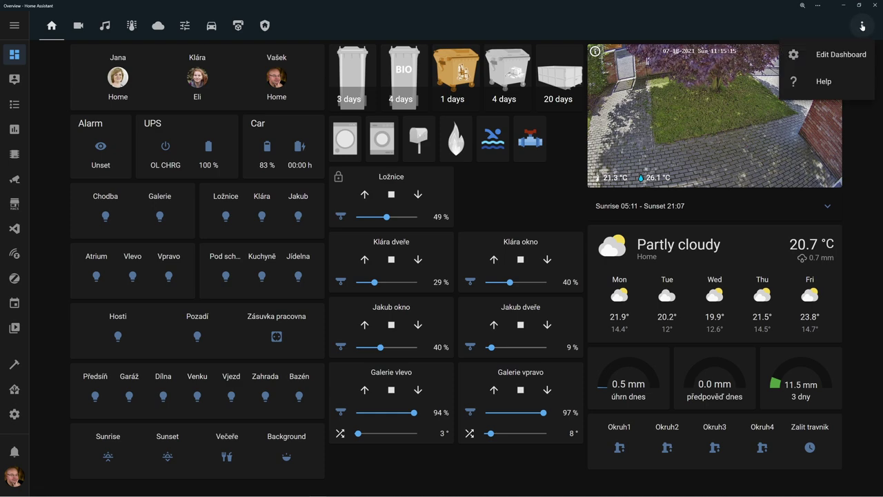
{"action": "left_click", "coordinate": [840, 54]}
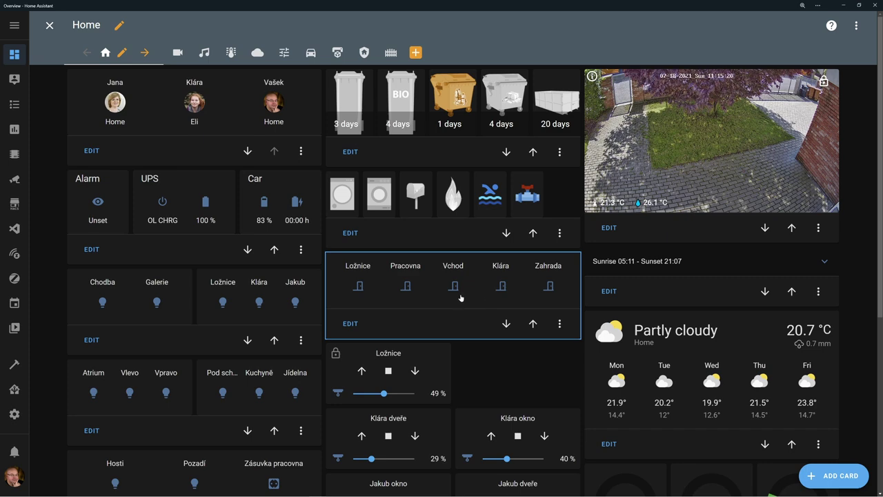
{"action": "left_click", "coordinate": [350, 324]}
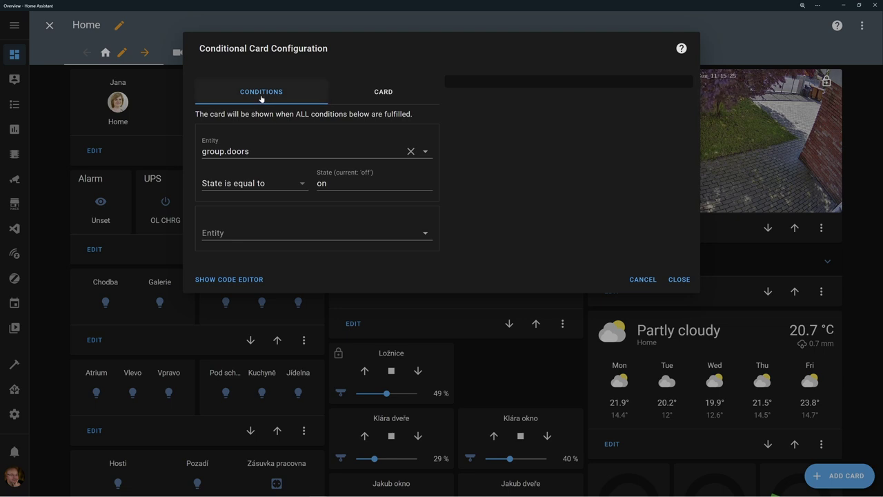
{"action": "left_click", "coordinate": [317, 233]}
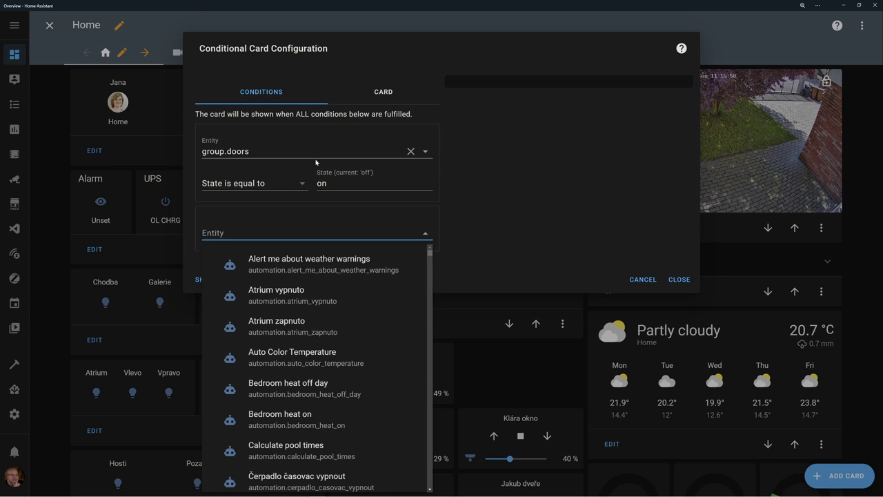
{"action": "left_click", "coordinate": [465, 160]}
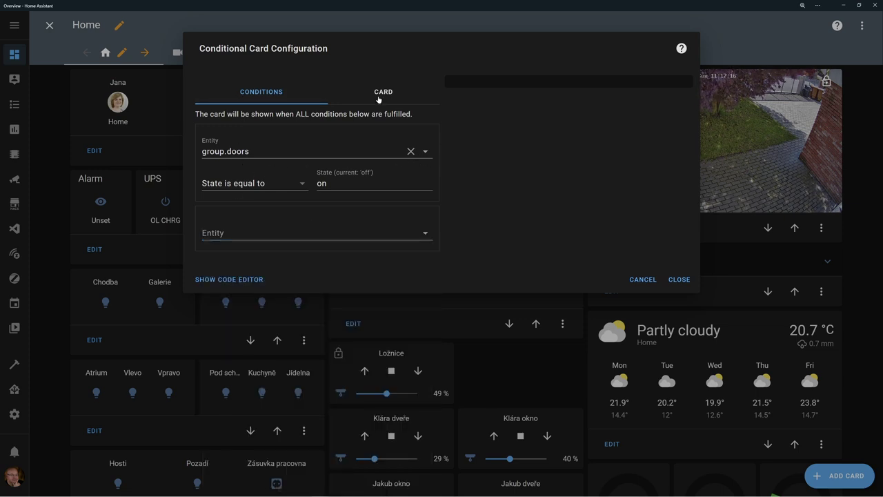
{"action": "left_click", "coordinate": [279, 185]}
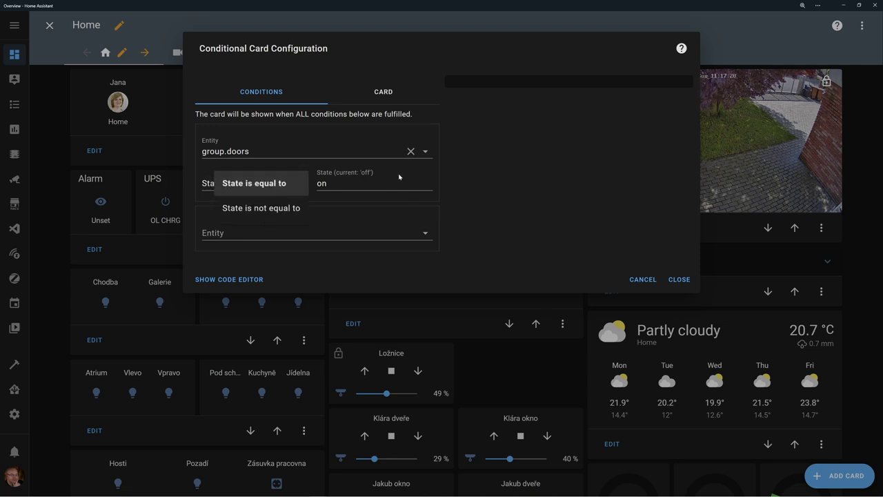
{"action": "left_click", "coordinate": [452, 156]}
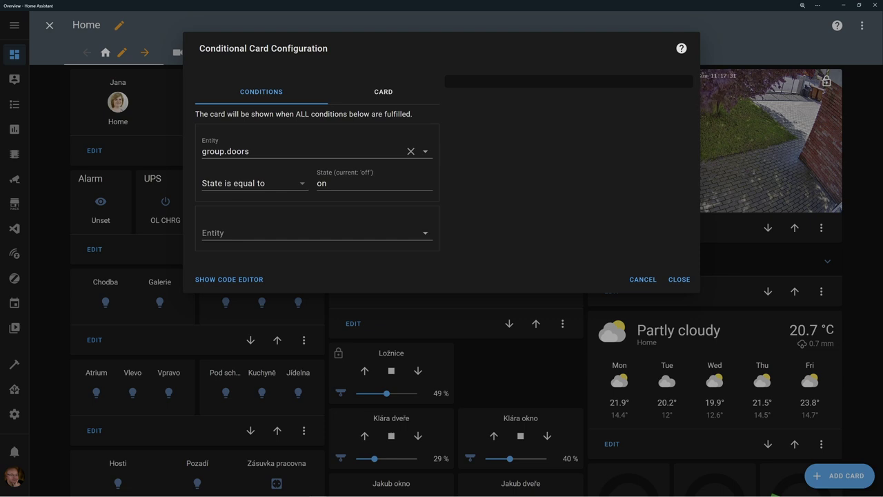
{"action": "left_click", "coordinate": [310, 233]}
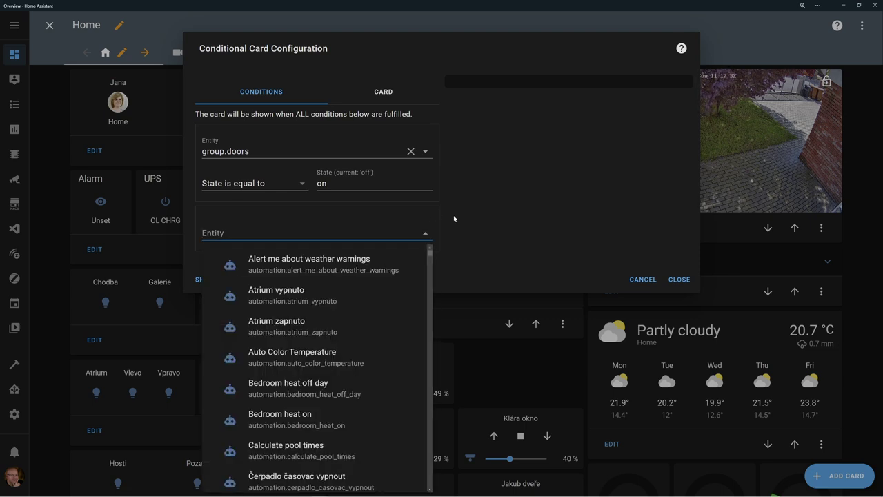
{"action": "left_click", "coordinate": [461, 219]}
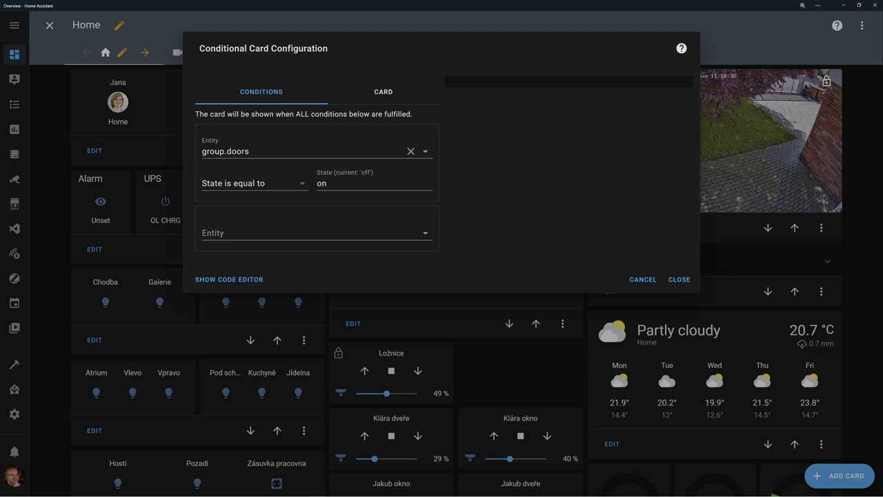
Examine the conditional card's inner glance card settings and its full YAML, and close the configuration.
{"action": "left_click", "coordinate": [385, 90]}
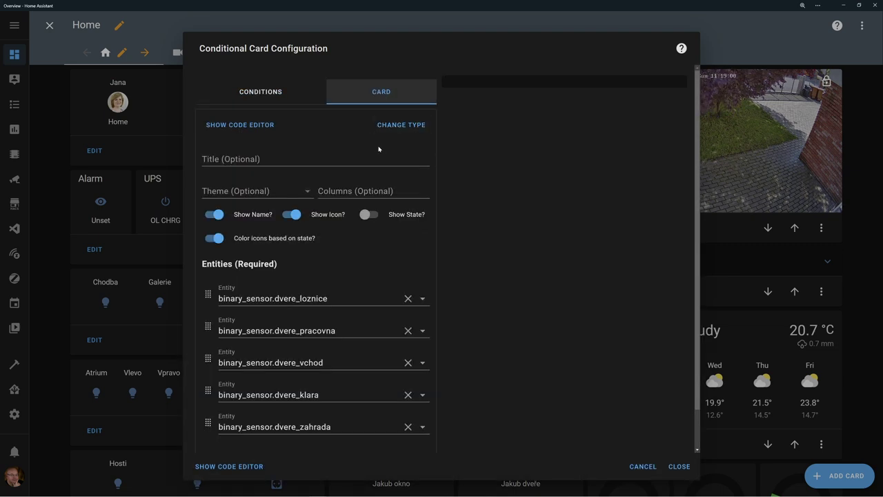
{"action": "left_click", "coordinate": [229, 466]}
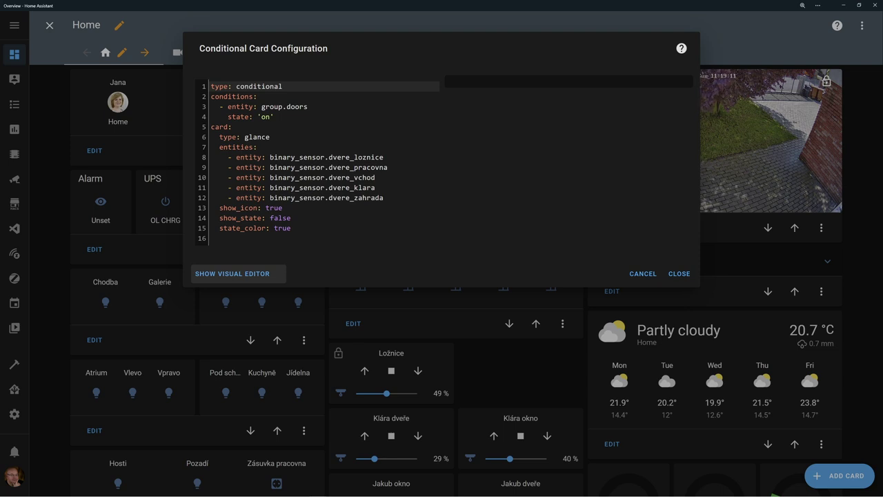
{"action": "left_click", "coordinate": [678, 274]}
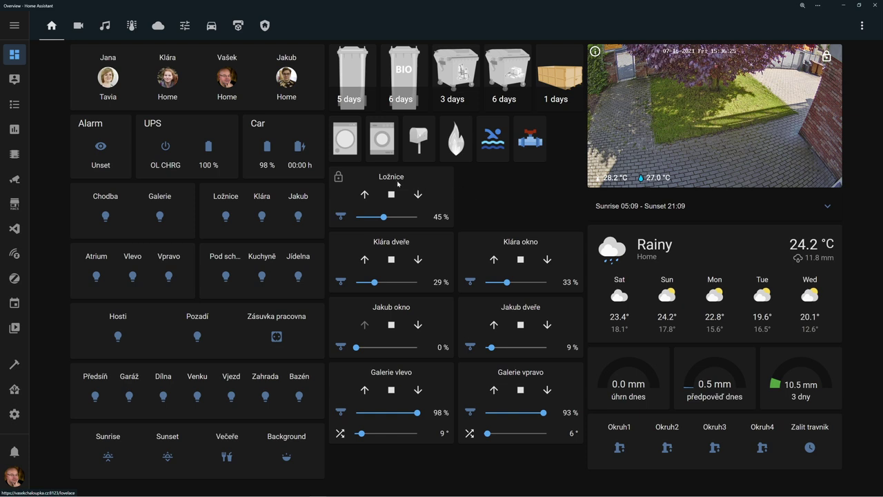
Dismiss the first unlock request on the Ložnice blind, unlock its controls on the second request, and lower the blind.
{"action": "left_click", "coordinate": [418, 194]}
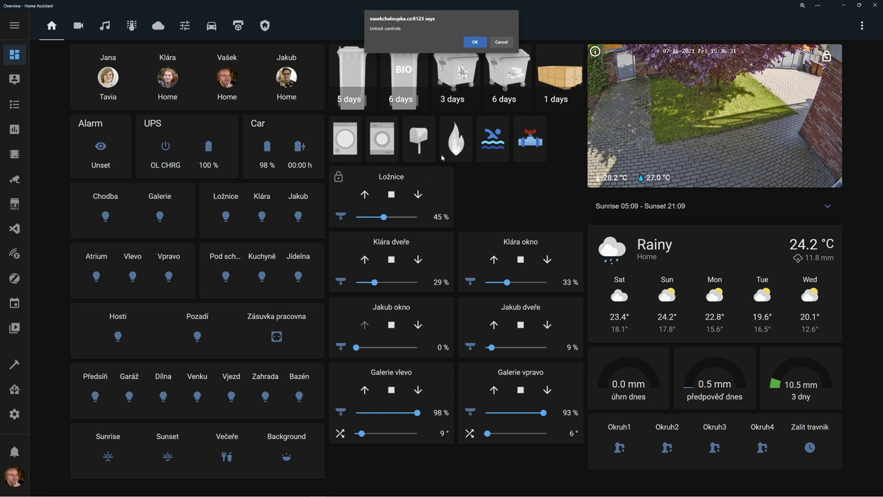
{"action": "left_click", "coordinate": [503, 40]}
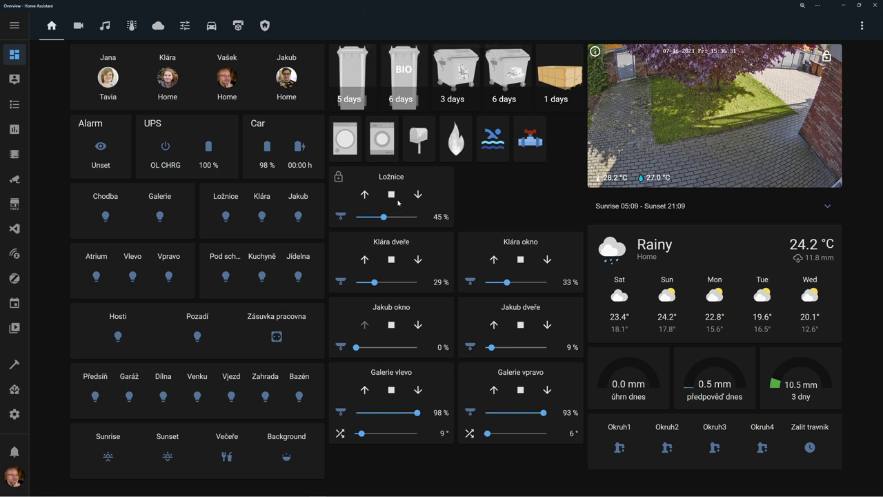
{"action": "left_click", "coordinate": [417, 195]}
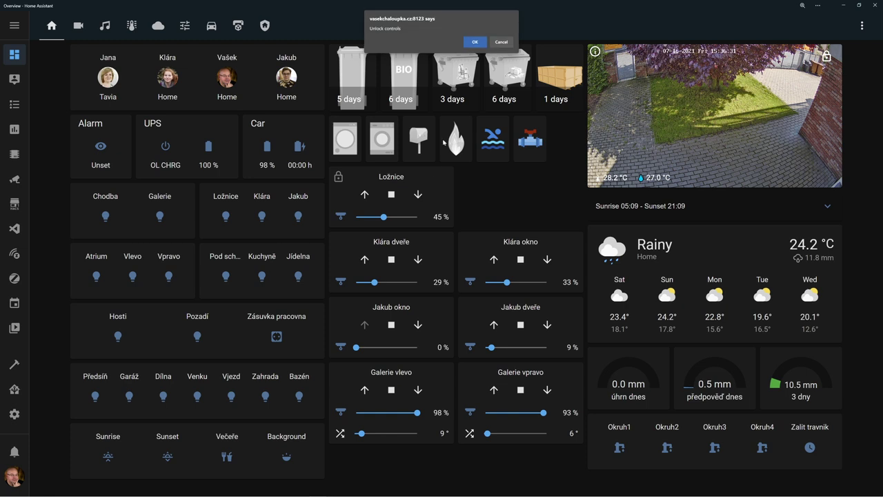
{"action": "left_click", "coordinate": [475, 42]}
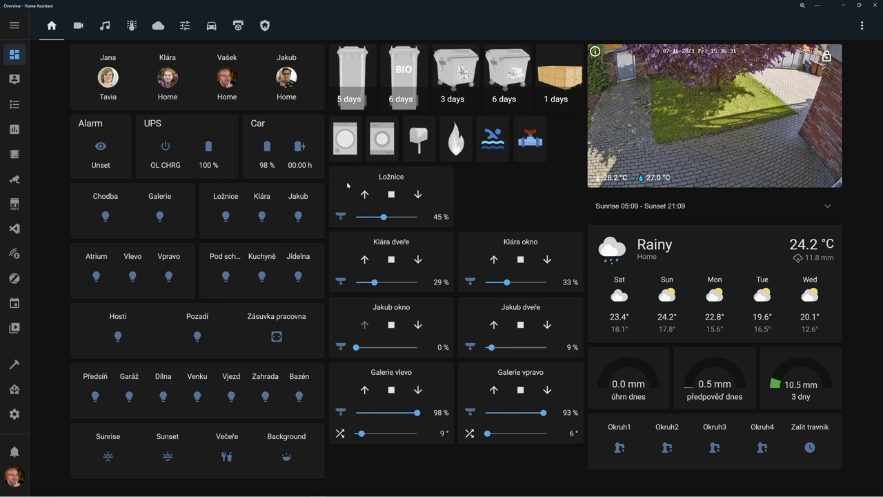
{"action": "left_click", "coordinate": [417, 196]}
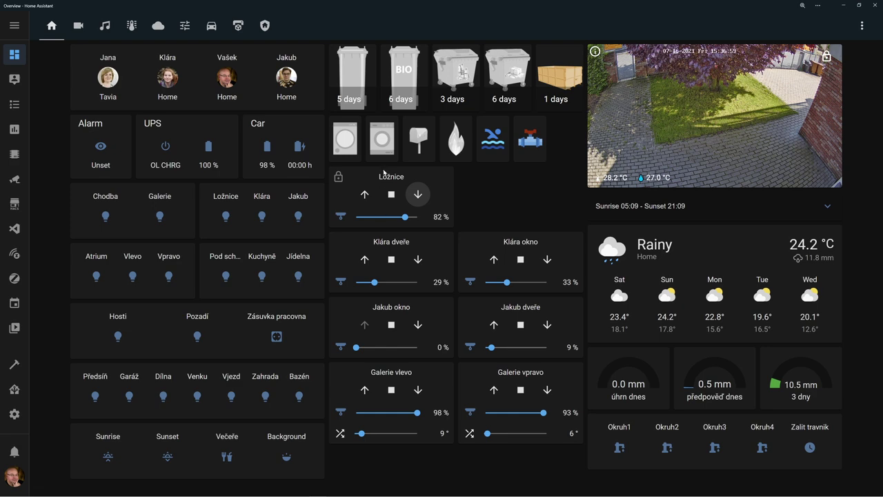
Find Restriction Card in the frontend section of HACS, and return to the dashboard.
{"action": "left_click", "coordinate": [20, 206]}
{"action": "left_click", "coordinate": [502, 137]}
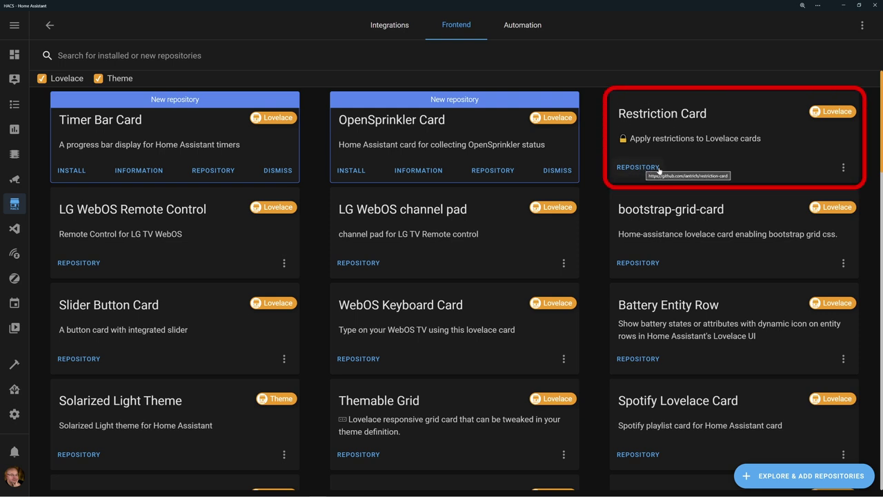
{"action": "left_click", "coordinate": [15, 55]}
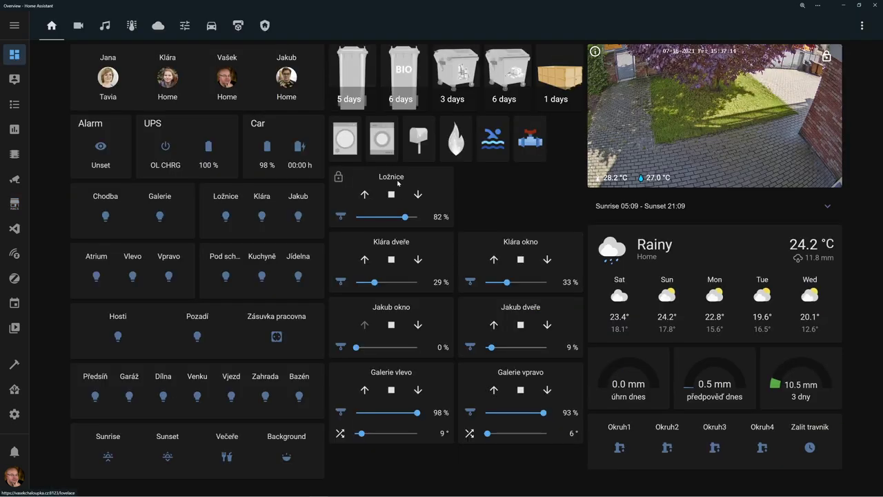
Open the blinds card's configuration from dashboard edit mode and examine its custom:restriction-card settings and nested grid YAML.
{"action": "left_click", "coordinate": [862, 26]}
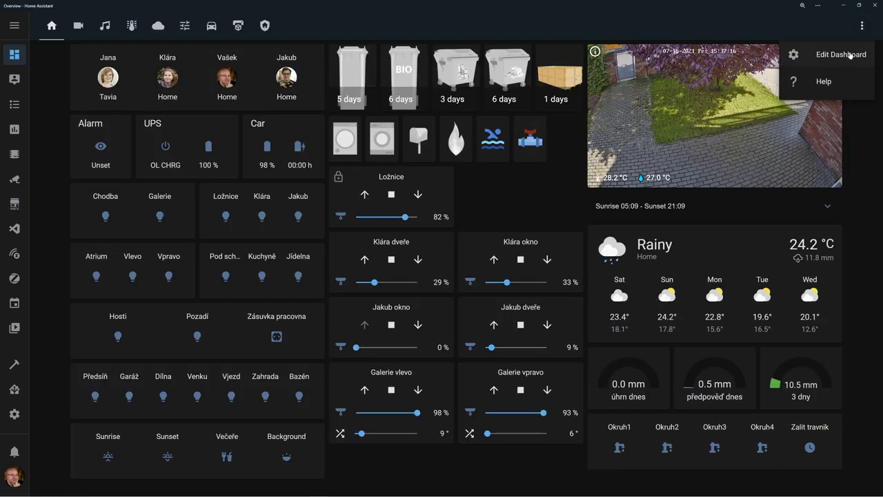
{"action": "left_click", "coordinate": [841, 55]}
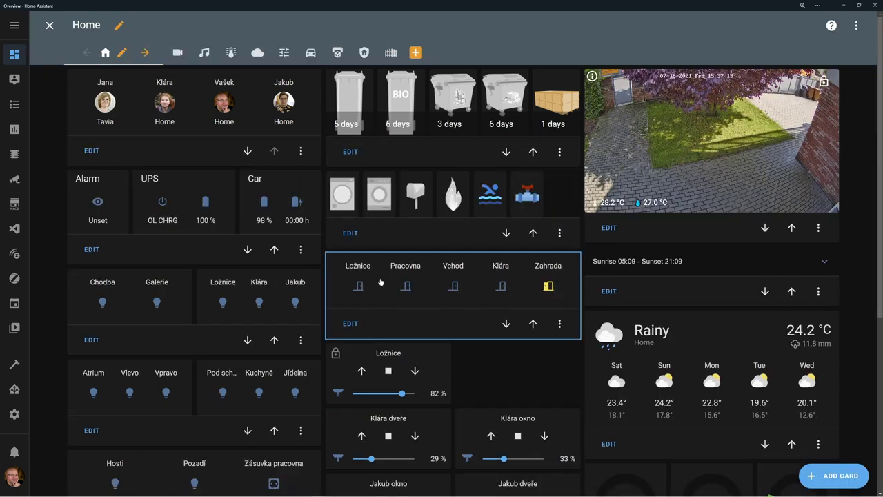
{"action": "scroll", "coordinate": [428, 282], "scroll_direction": "down", "scroll_amount": 4}
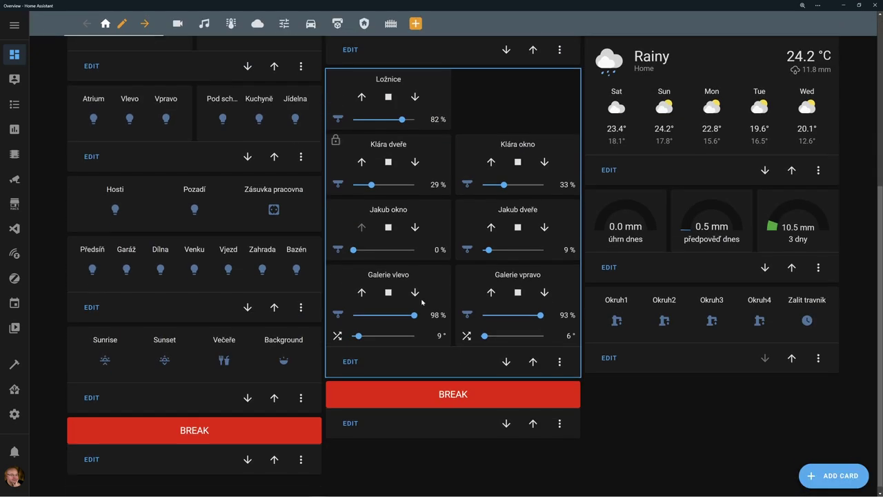
{"action": "left_click", "coordinate": [349, 354]}
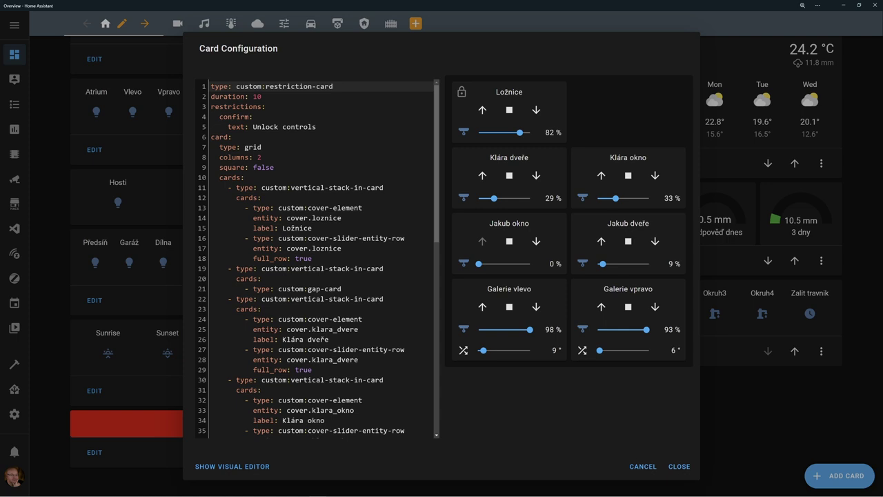
{"action": "scroll", "coordinate": [317, 258], "scroll_direction": "down", "scroll_amount": 2}
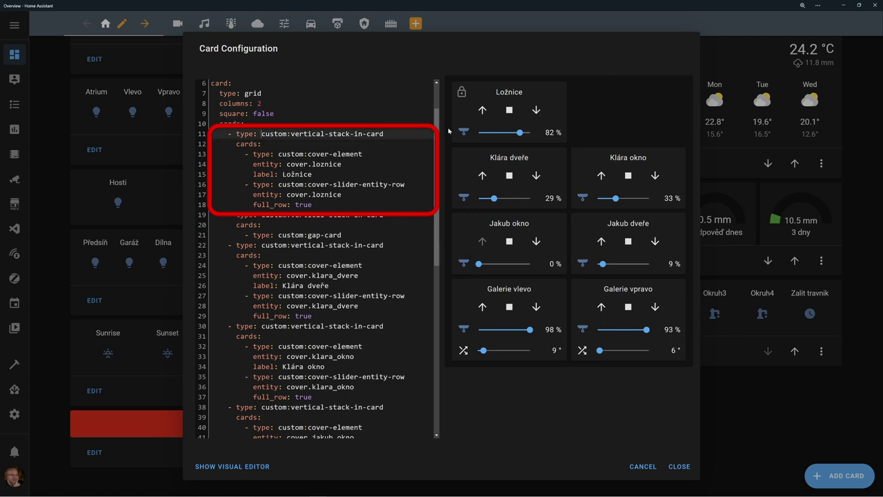
Try the plain vertical-stack type for the Ložnice blind's card in place of custom:vertical-stack-in-card.
{"action": "double_click", "coordinate": [276, 133]}
{"action": "key", "text": "Delete"}
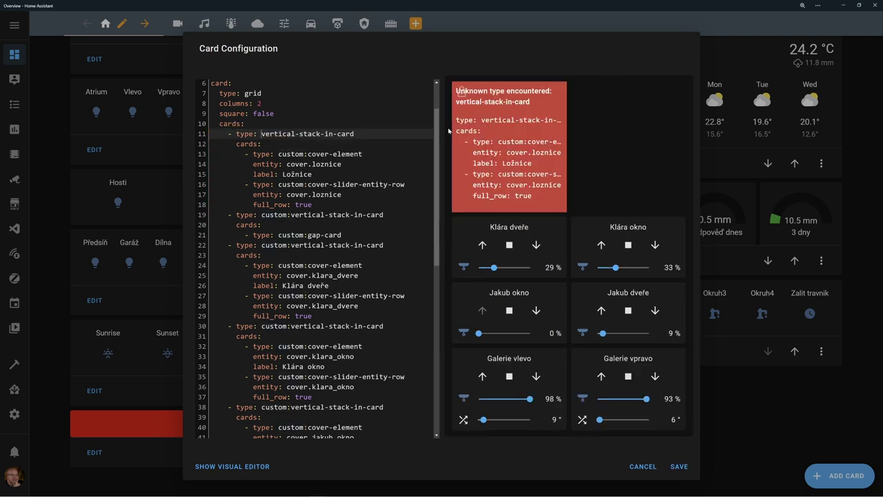
{"action": "key", "text": "BackSpace"}
{"action": "key", "text": "BackSpace"}
{"action": "key", "text": "BackSpace"}
{"action": "key", "text": "BackSpace"}
{"action": "key", "text": "BackSpace"}
{"action": "key", "text": "BackSpace"}
{"action": "key", "text": "BackSpace"}
{"action": "key", "text": "BackSpace"}
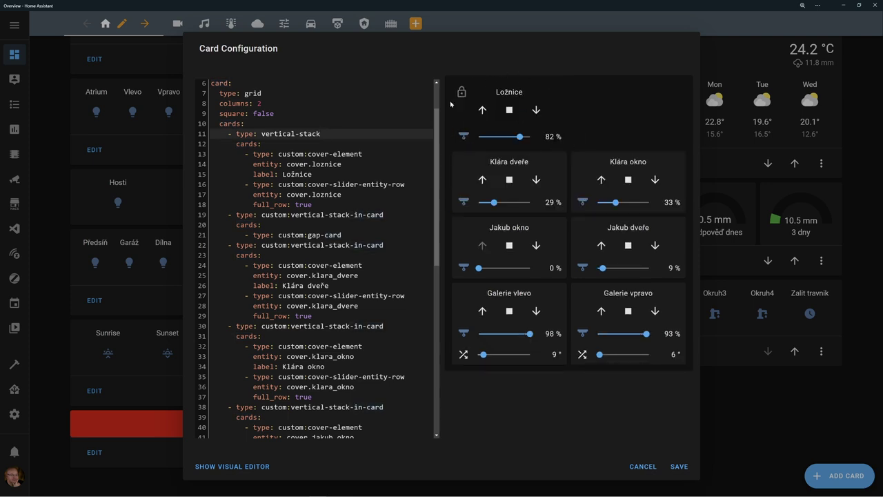
Undo the type change on the Ložnice blind's card.
{"action": "key", "text": "ctrl+z"}
{"action": "key", "text": "ctrl+z"}
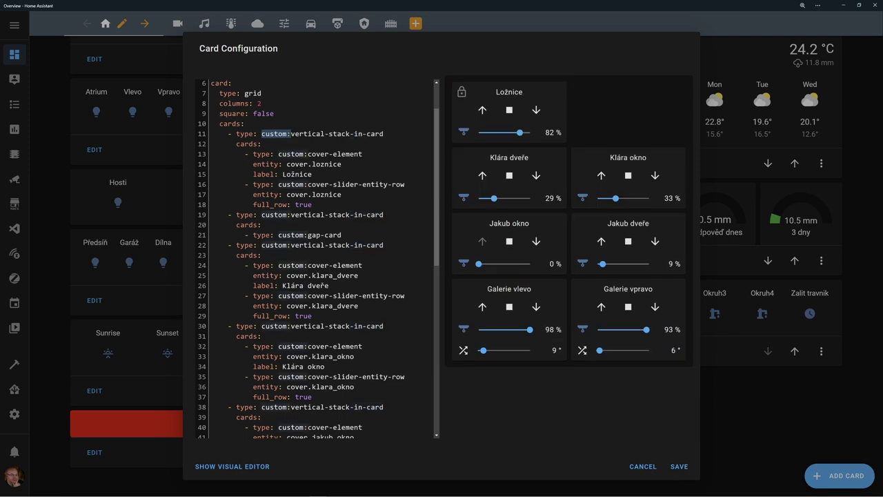
{"action": "left_click", "coordinate": [349, 133]}
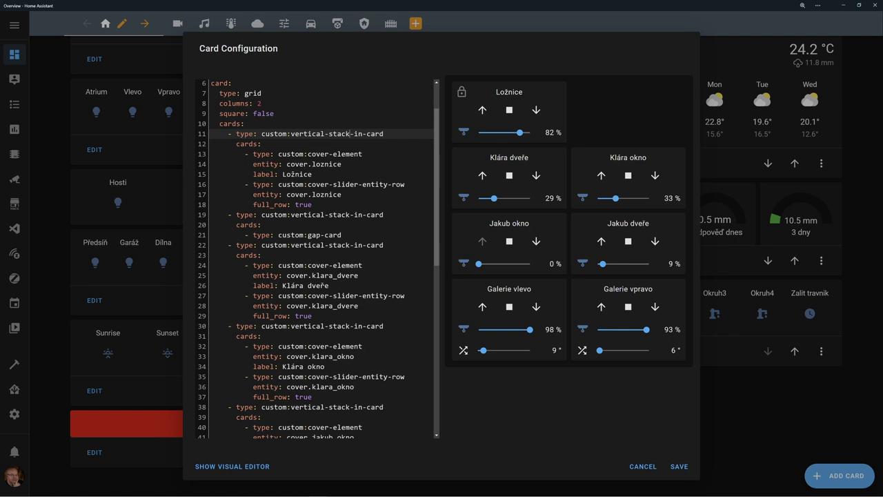
Examine the remaining blinds' YAML down to the Galerie vpravo card with its cover-element and cover-slider-entity-row entries.
{"action": "scroll", "coordinate": [318, 258], "scroll_direction": "down", "scroll_amount": 2}
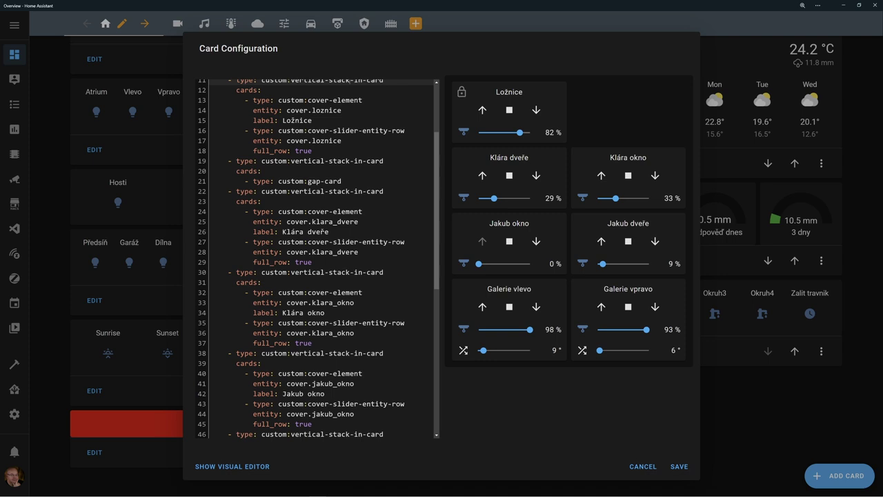
{"action": "scroll", "coordinate": [317, 259], "scroll_direction": "down", "scroll_amount": 5}
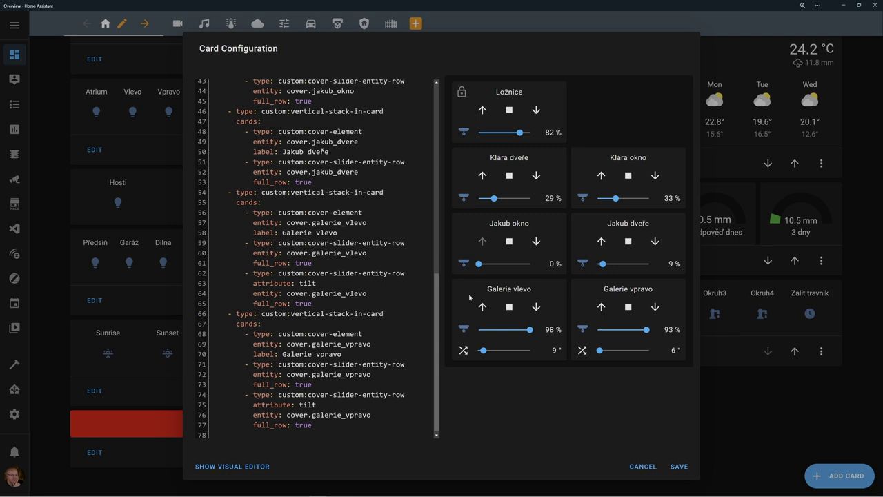
{"action": "scroll", "coordinate": [311, 258], "scroll_direction": "down", "scroll_amount": 1}
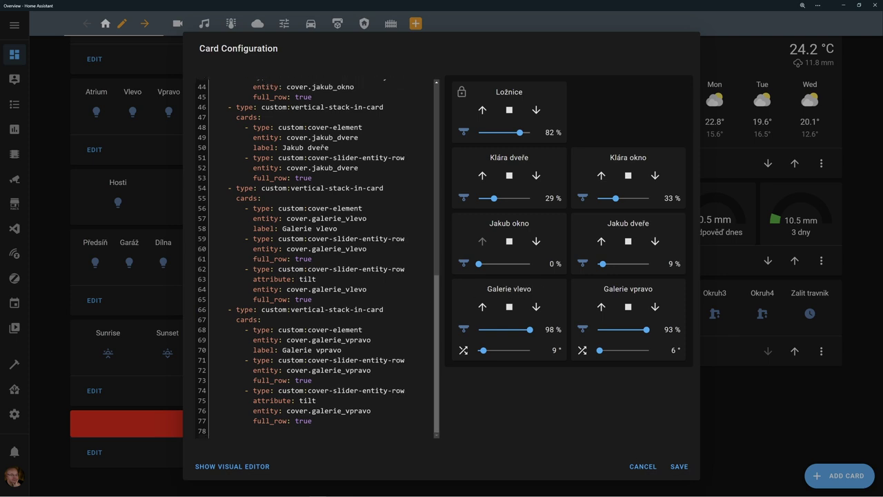
{"action": "mouse_move", "coordinate": [210, 340]}
{"action": "left_mouse_down"}
{"action": "mouse_move", "coordinate": [278, 370]}
{"action": "mouse_move", "coordinate": [253, 370]}
{"action": "left_mouse_up"}
{"action": "left_click", "coordinate": [270, 360]}
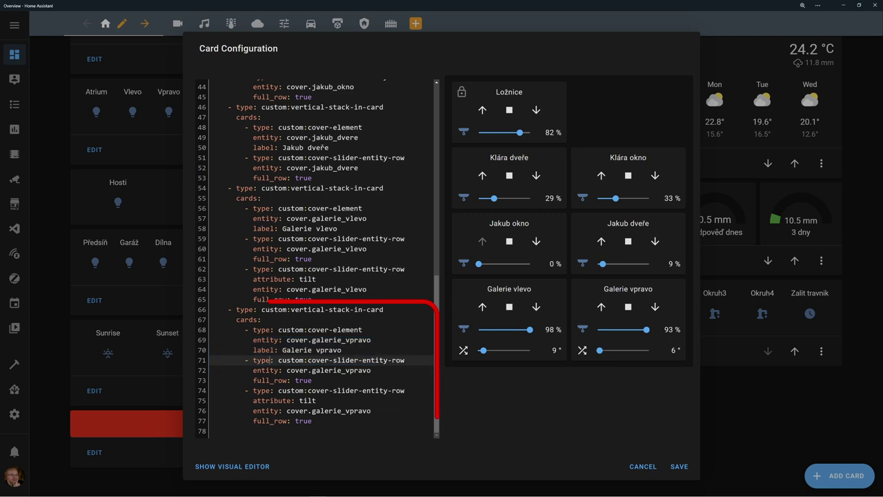
{"action": "left_click_drag", "start_coordinate": [211, 330], "coordinate": [308, 380]}
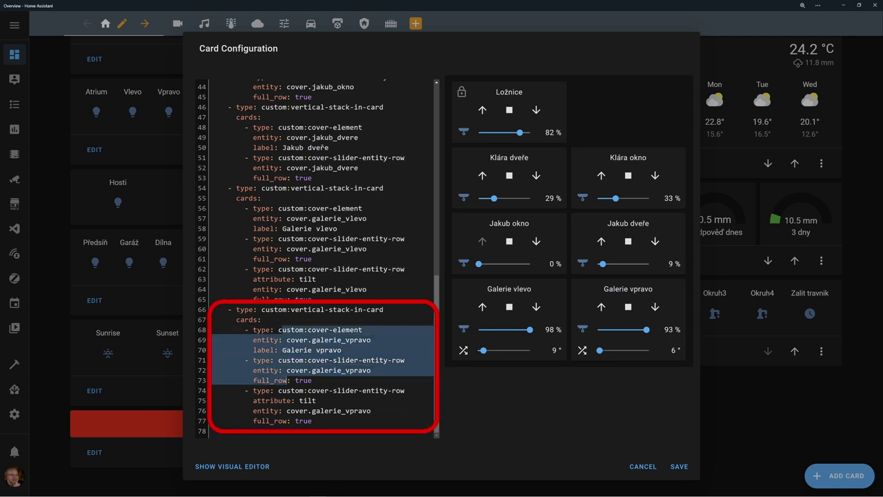
{"action": "left_click", "coordinate": [308, 380]}
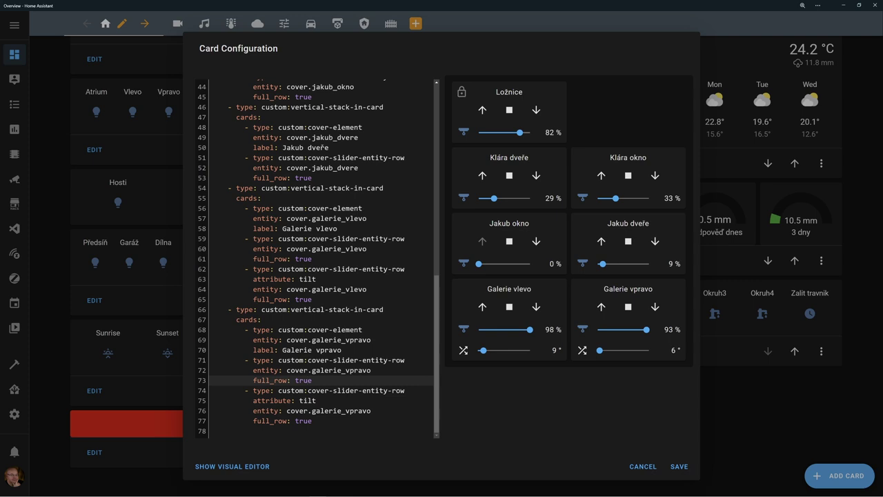
Examine the Galerie vpravo position slider rows and the tilt attribute line, and cancel the card configuration.
{"action": "double_click", "coordinate": [284, 400]}
{"action": "left_click_drag", "start_coordinate": [253, 360], "coordinate": [313, 381]}
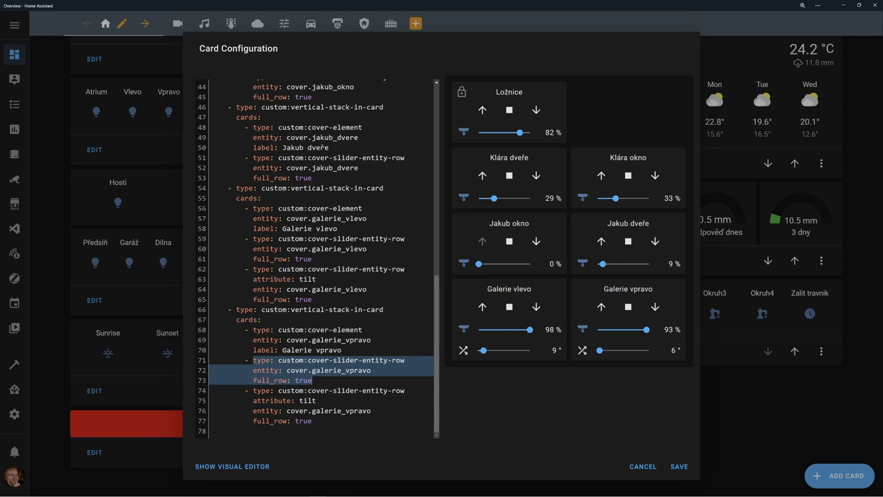
{"action": "left_click", "coordinate": [311, 380]}
{"action": "left_click_drag", "start_coordinate": [253, 401], "coordinate": [296, 400]}
{"action": "left_click", "coordinate": [316, 400]}
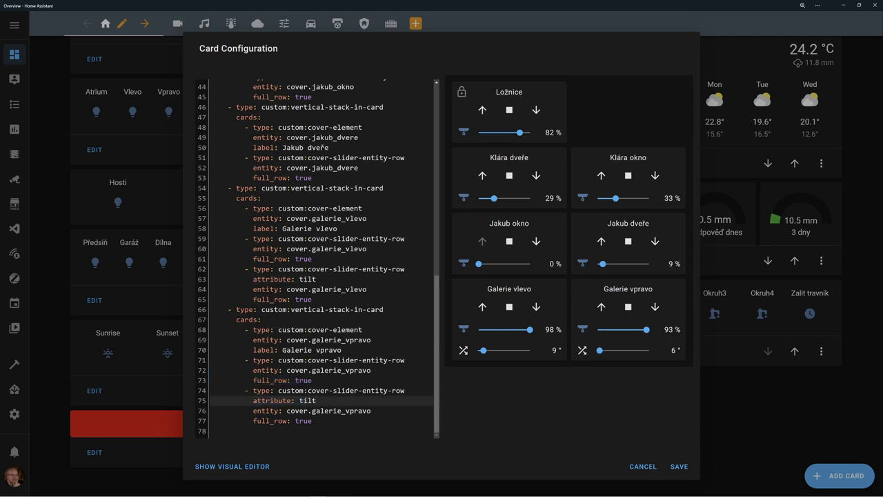
{"action": "left_click", "coordinate": [643, 467]}
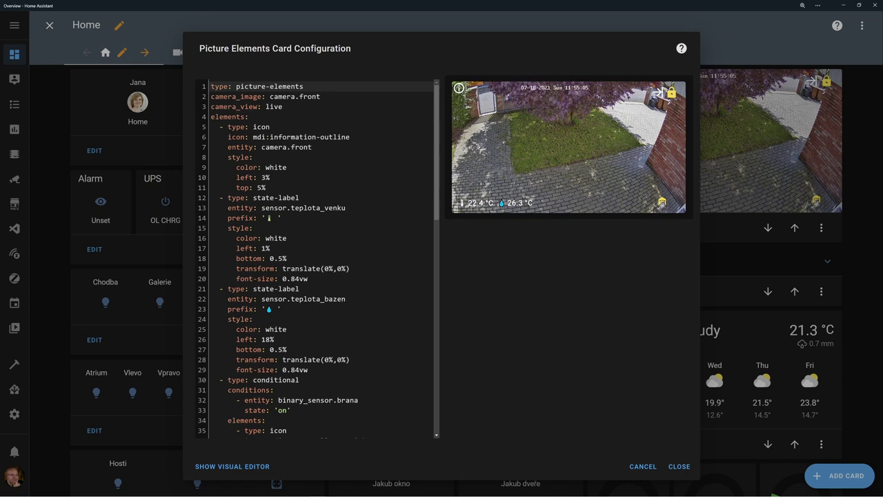
View the front camera's stream from the picture-elements preview's info icon, and examine the conditional binary_sensor.brana and garage elements in the YAML.
{"action": "left_click", "coordinate": [459, 89]}
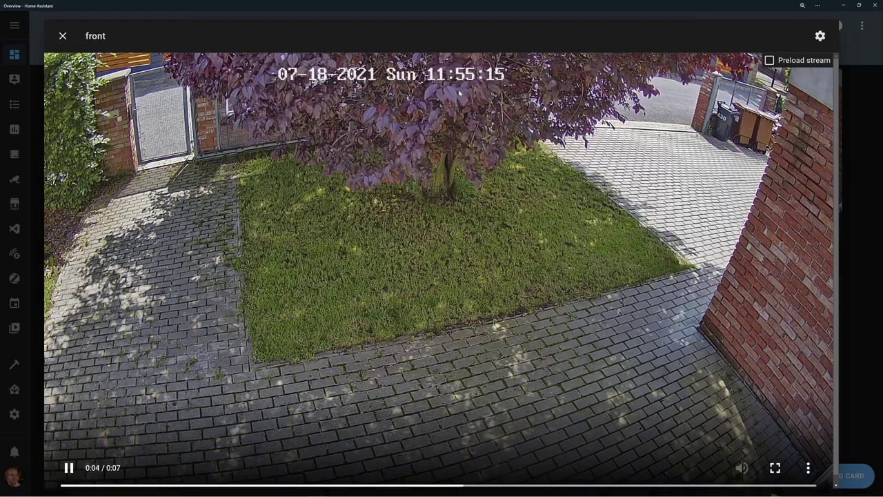
{"action": "left_click", "coordinate": [62, 35]}
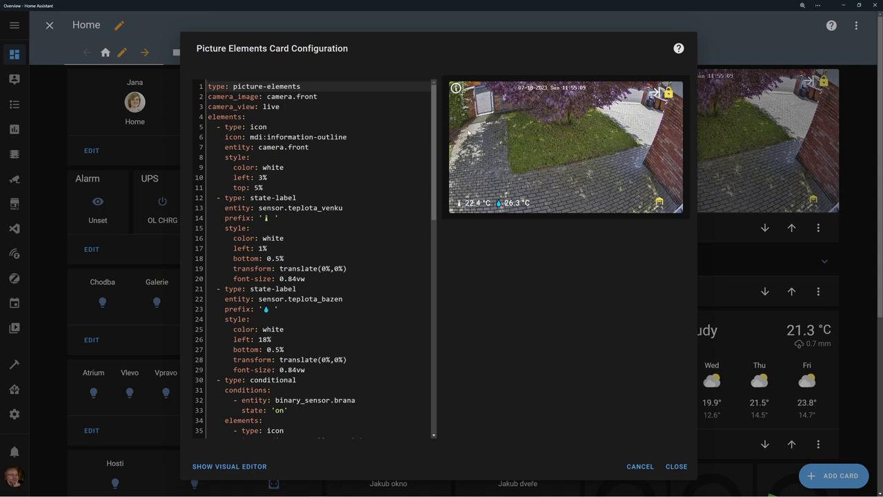
{"action": "scroll", "coordinate": [314, 259], "scroll_direction": "down", "scroll_amount": 3}
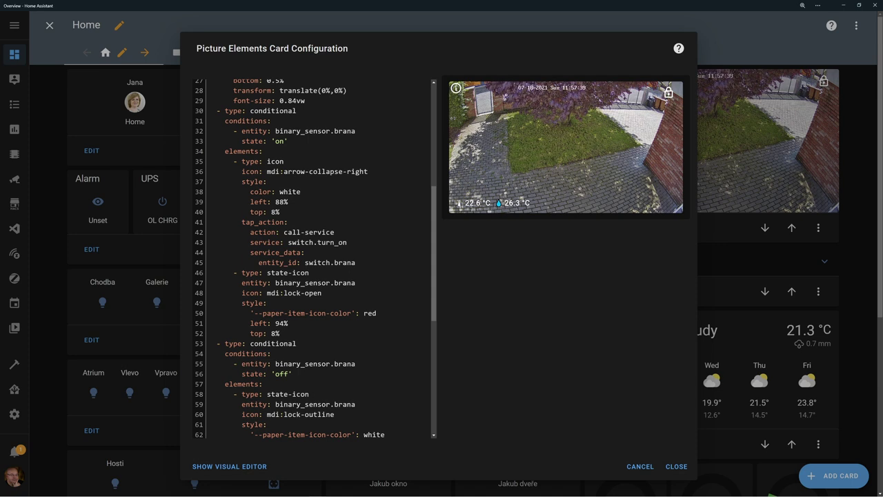
{"action": "scroll", "coordinate": [311, 259], "scroll_direction": "down", "scroll_amount": 3}
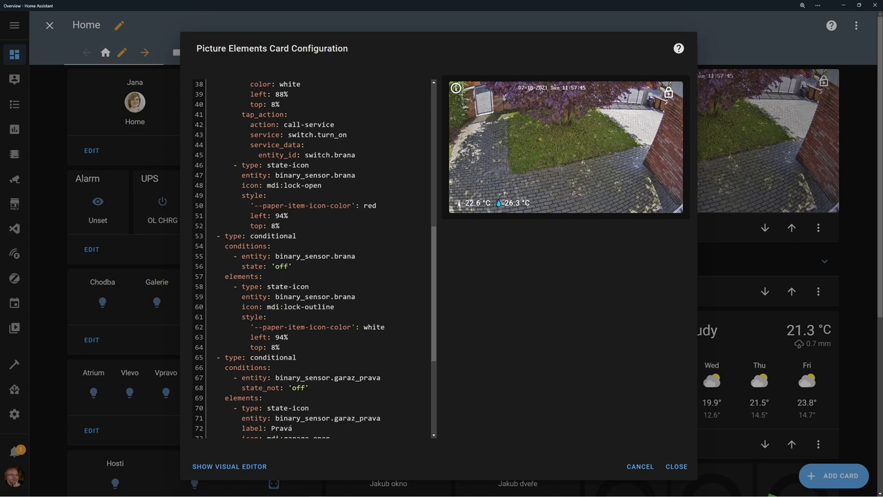
{"action": "scroll", "coordinate": [311, 259], "scroll_direction": "down", "scroll_amount": 5}
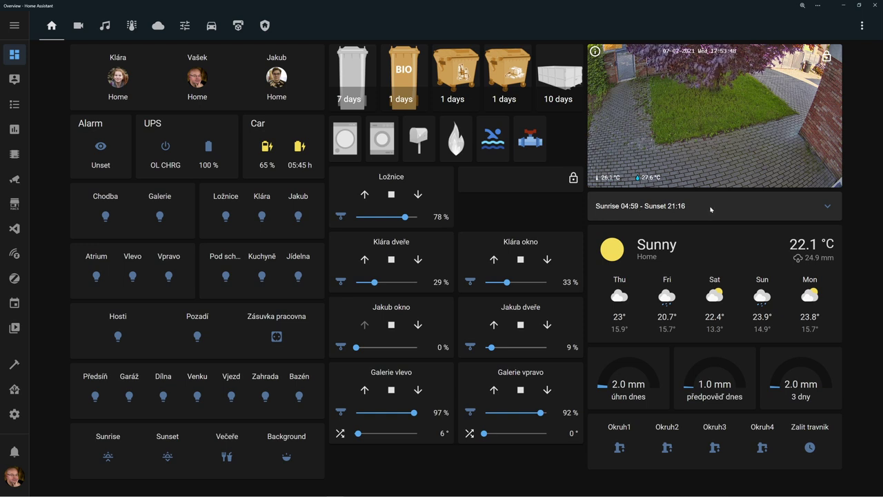
Expand the sunrise and sunset card on the dashboard to view the sun chart, and collapse it again.
{"action": "left_click", "coordinate": [830, 207]}
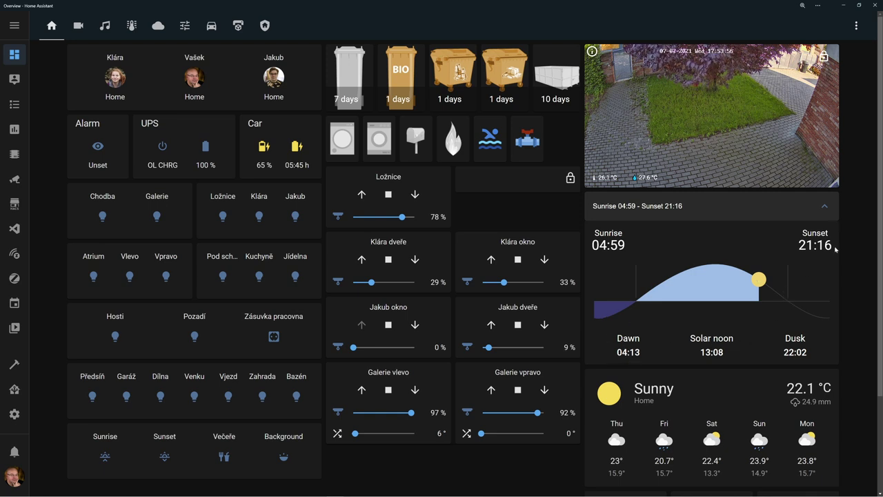
{"action": "left_click", "coordinate": [825, 208]}
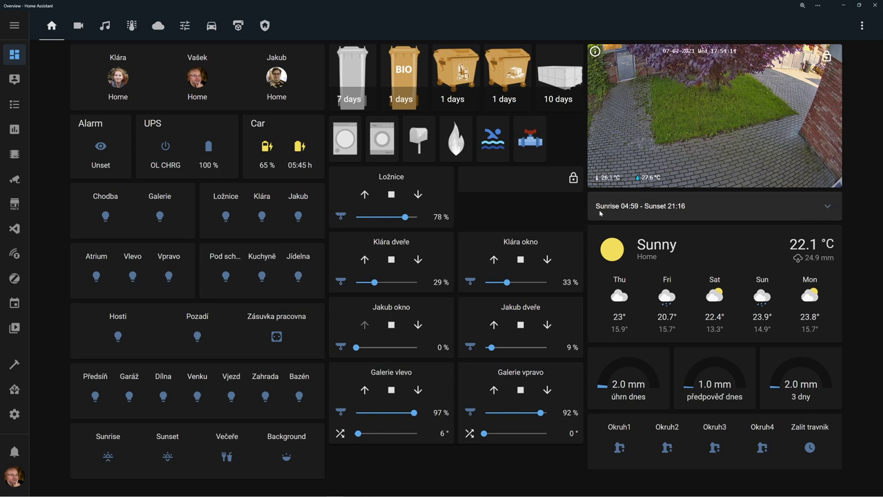
{"action": "left_click", "coordinate": [828, 207]}
{"action": "left_click", "coordinate": [822, 207]}
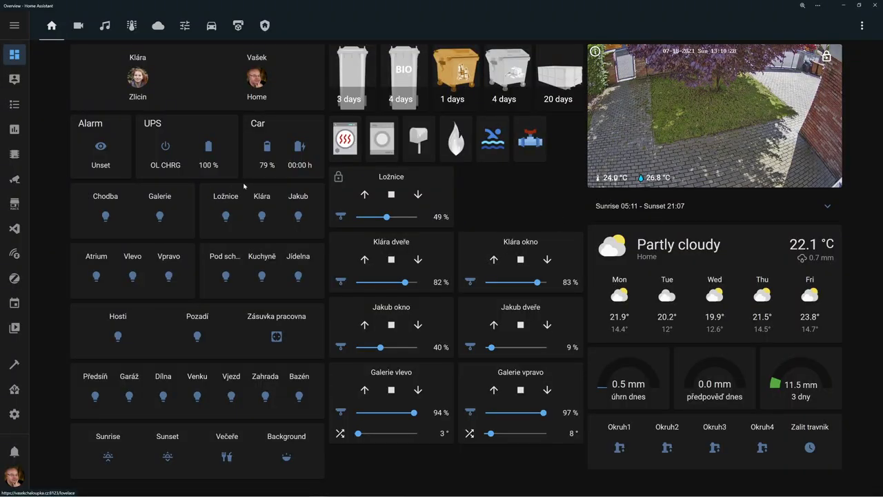
Find Collapsable cards, Sun Card and Lovelace Card Templater in the frontend section of HACS, and return to the dashboard.
{"action": "left_click", "coordinate": [14, 204]}
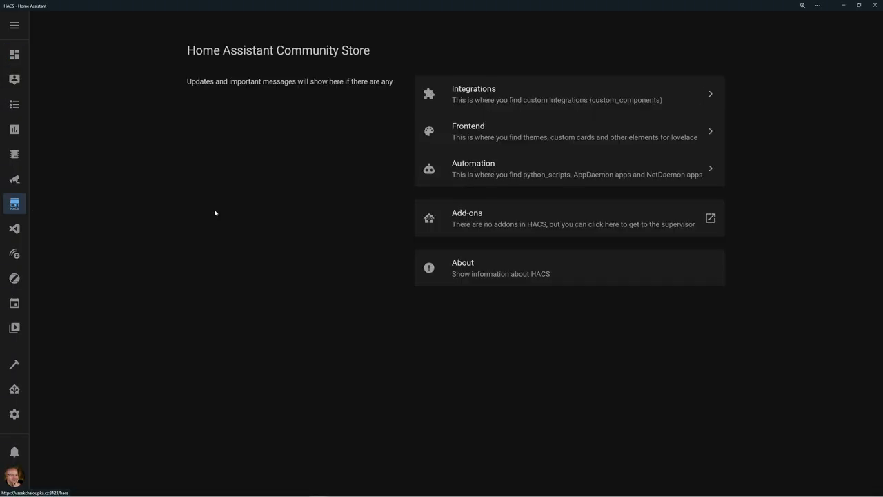
{"action": "left_click", "coordinate": [461, 142]}
{"action": "scroll", "coordinate": [306, 250], "scroll_direction": "down", "scroll_amount": 4}
{"action": "scroll", "coordinate": [306, 251], "scroll_direction": "down", "scroll_amount": 3}
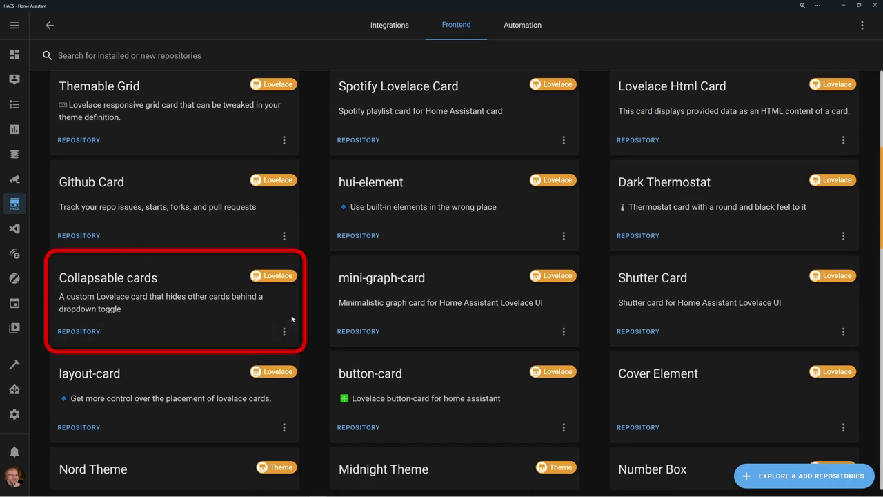
{"action": "scroll", "coordinate": [287, 317], "scroll_direction": "down", "scroll_amount": 10}
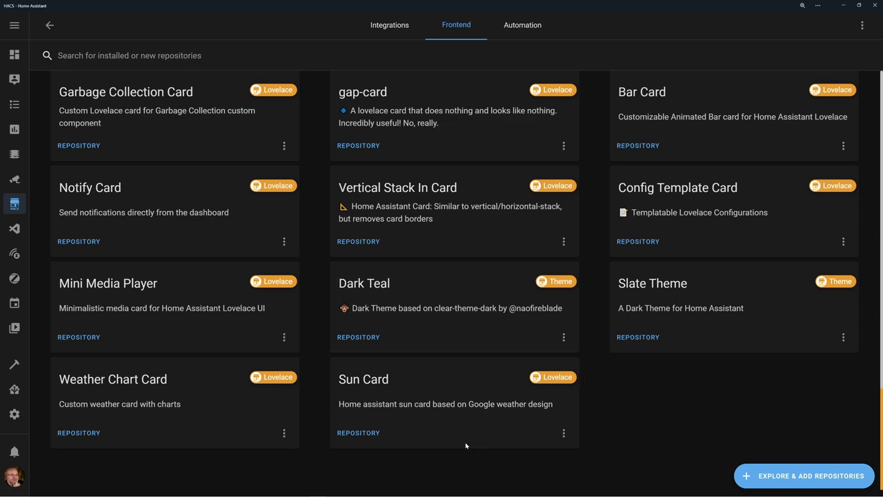
{"action": "scroll", "coordinate": [414, 359], "scroll_direction": "up", "scroll_amount": 4}
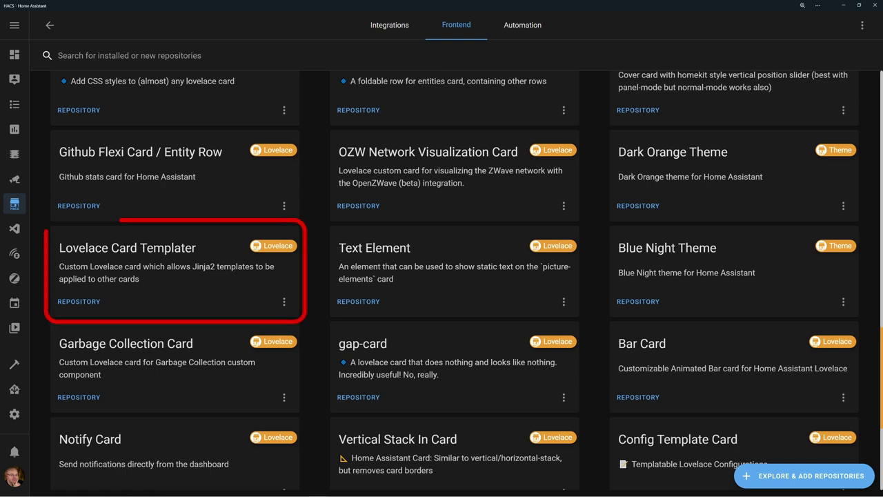
{"action": "left_click", "coordinate": [15, 54]}
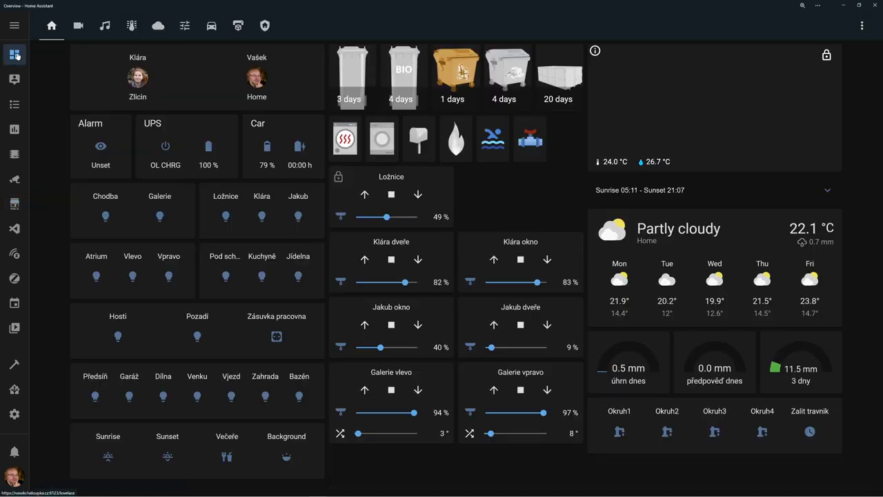
Open the sunrise and sunset card's configuration from dashboard edit mode, examine its collapsable-cards title_template, and collapse the sun chart preview.
{"action": "left_click", "coordinate": [861, 26]}
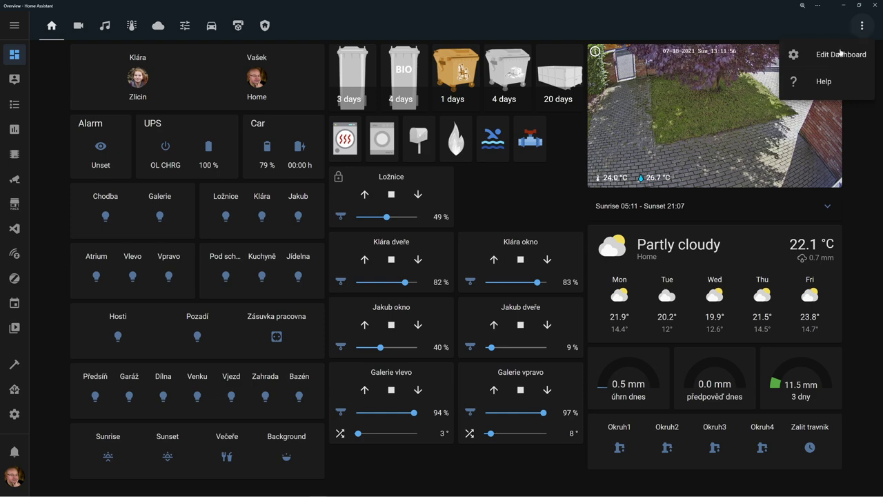
{"action": "left_click", "coordinate": [836, 59]}
{"action": "left_click", "coordinate": [611, 291]}
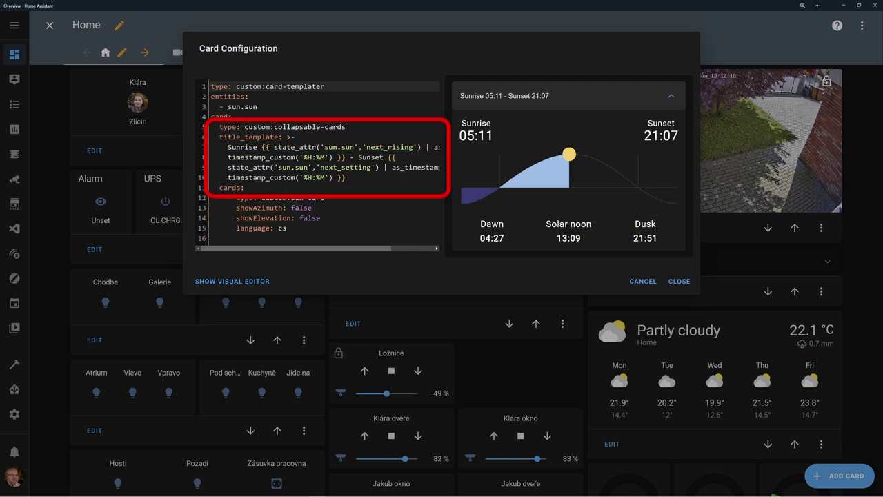
{"action": "left_click", "coordinate": [508, 97]}
{"action": "left_click", "coordinate": [508, 96]}
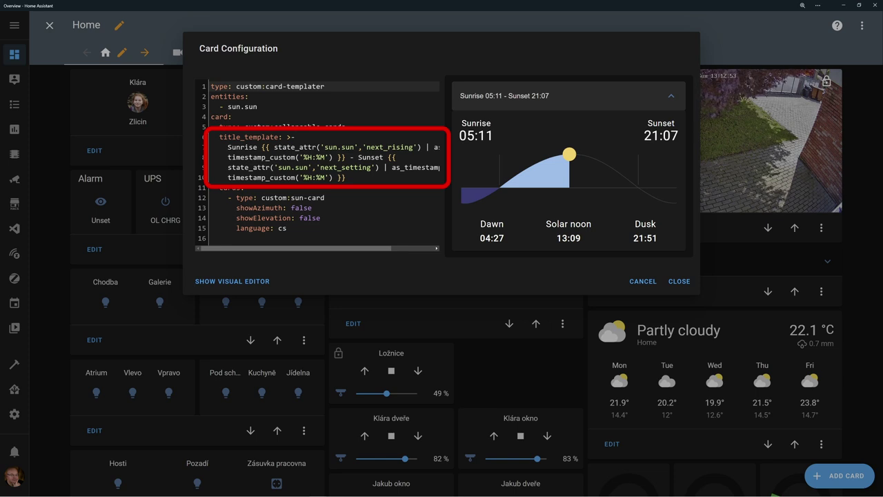
{"action": "key", "text": "Return"}
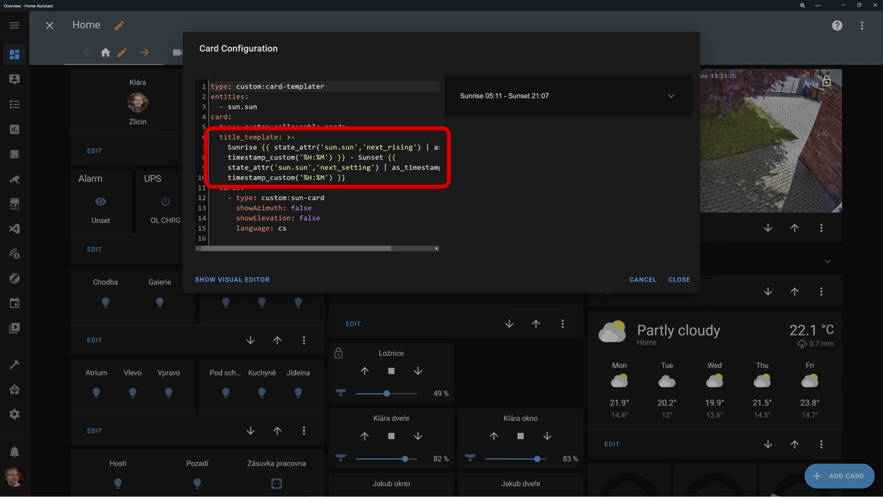
Close the sun card's configuration, and examine the Weather Forecast card's settings for weather.home from dashboard edit mode.
{"action": "left_click", "coordinate": [678, 279]}
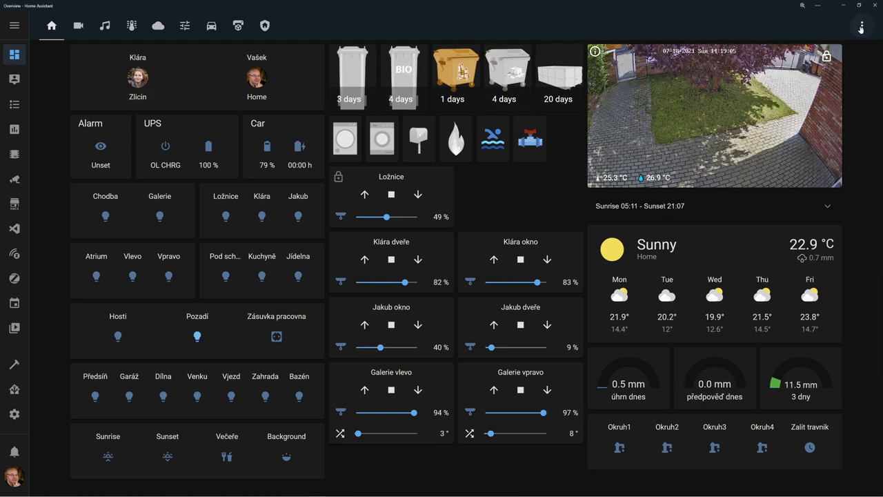
{"action": "left_click", "coordinate": [862, 25]}
{"action": "left_click", "coordinate": [839, 54]}
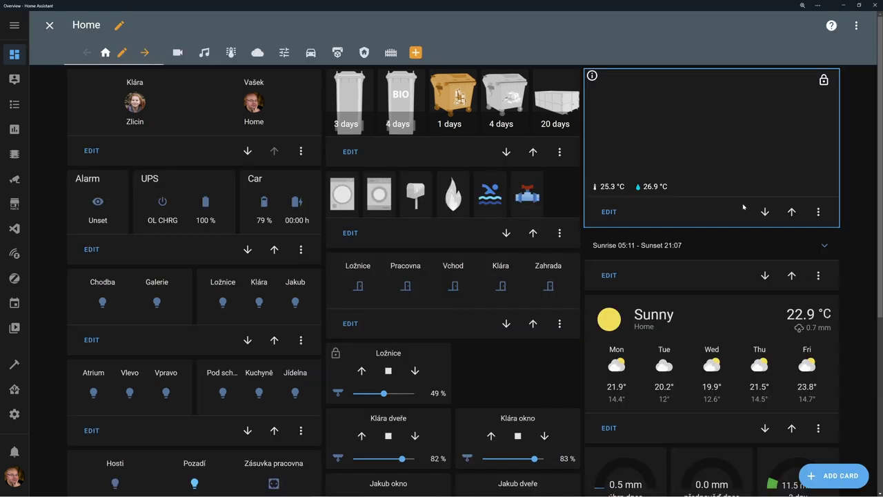
{"action": "scroll", "coordinate": [690, 221], "scroll_direction": "down", "scroll_amount": 2}
{"action": "left_click", "coordinate": [612, 225]}
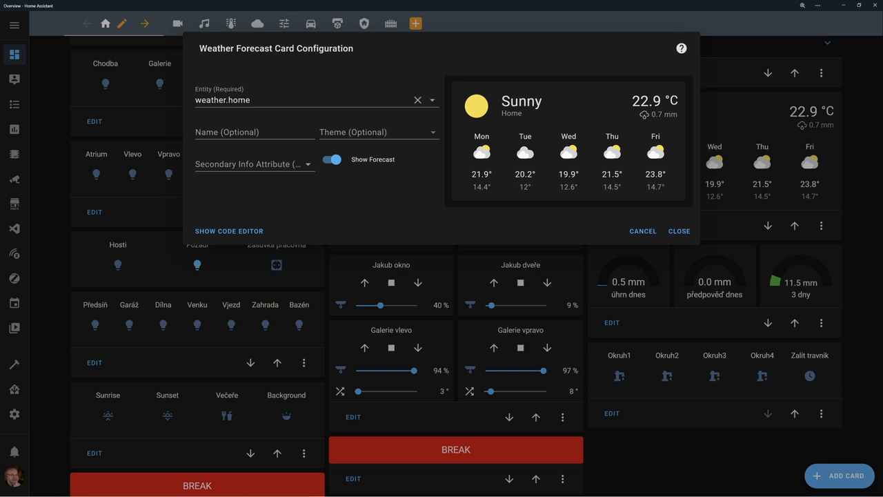
{"action": "left_click", "coordinate": [649, 233]}
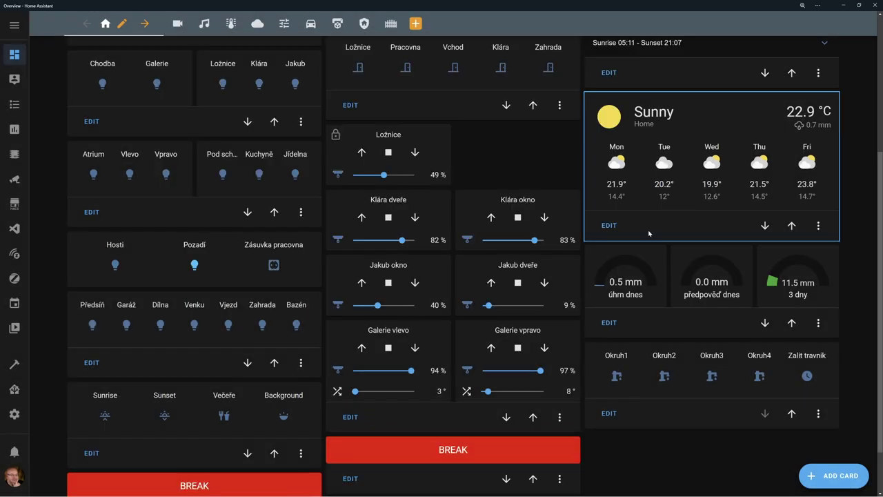
Examine the rain gauges' grid card, including its severity settings and YAML, and the irrigation glance card's entities.
{"action": "left_click", "coordinate": [608, 322]}
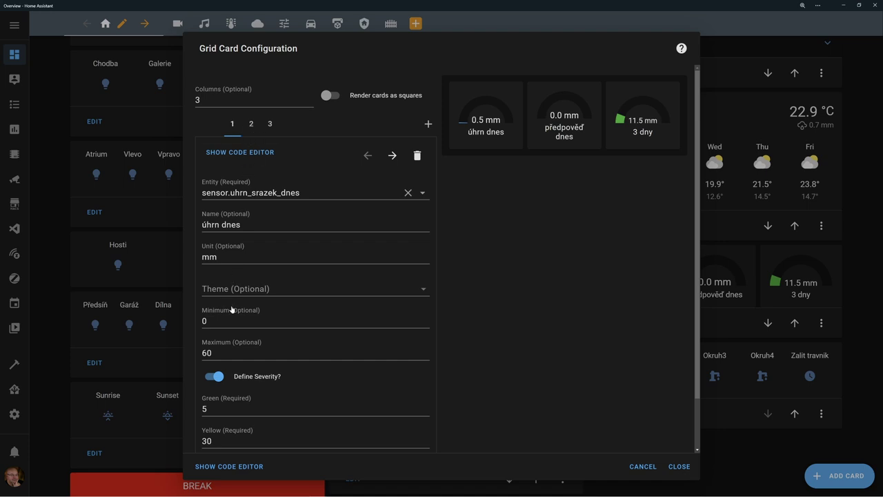
{"action": "scroll", "coordinate": [224, 336], "scroll_direction": "down", "scroll_amount": 1}
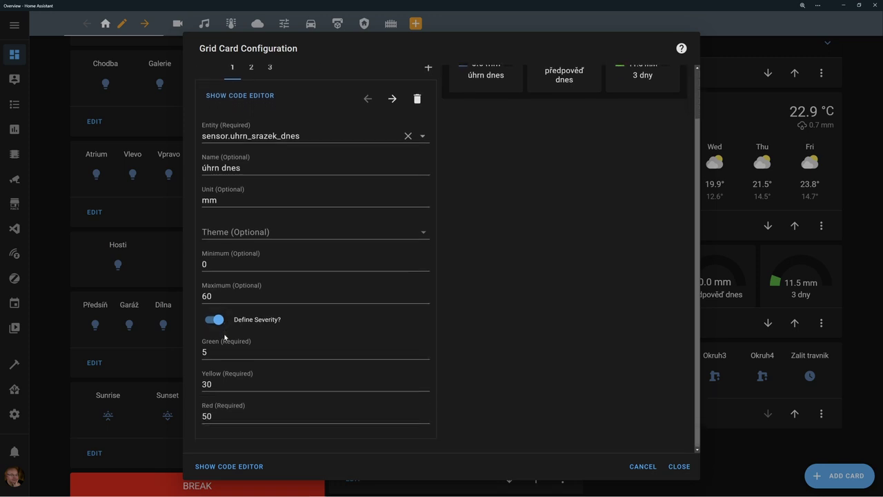
{"action": "scroll", "coordinate": [274, 294], "scroll_direction": "up", "scroll_amount": 1}
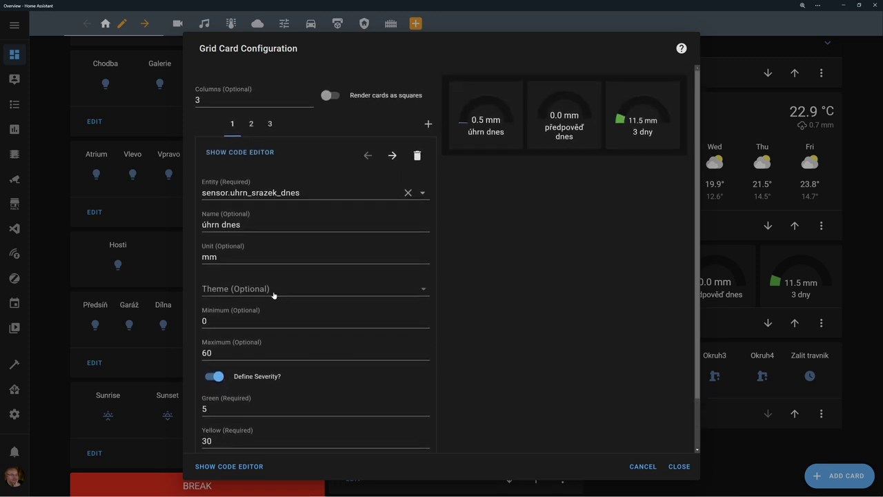
{"action": "scroll", "coordinate": [237, 379], "scroll_direction": "down", "scroll_amount": 1}
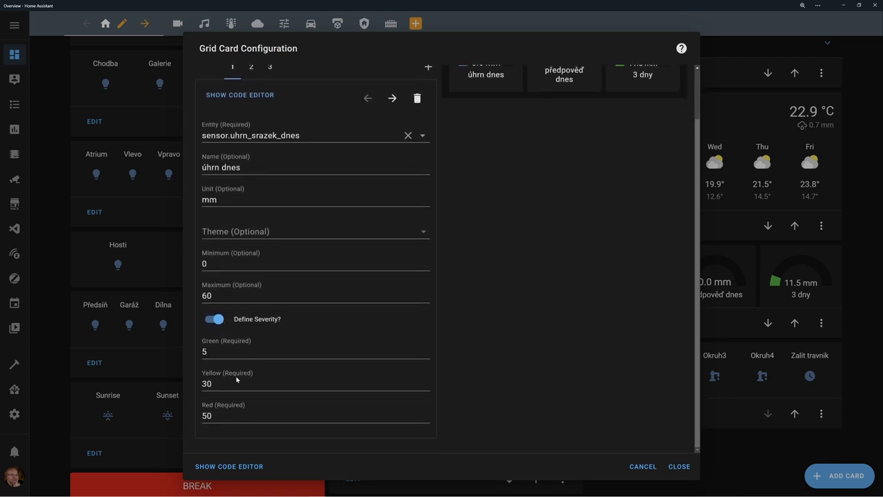
{"action": "left_click", "coordinate": [220, 466]}
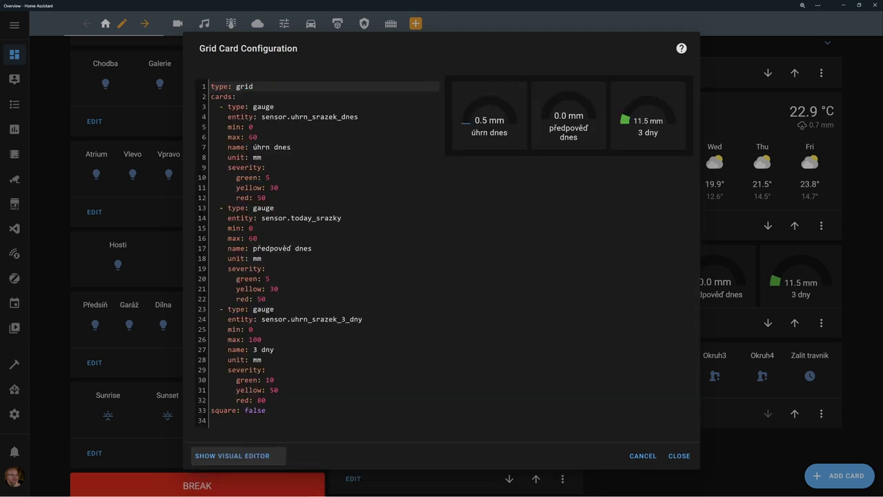
{"action": "left_click", "coordinate": [643, 455]}
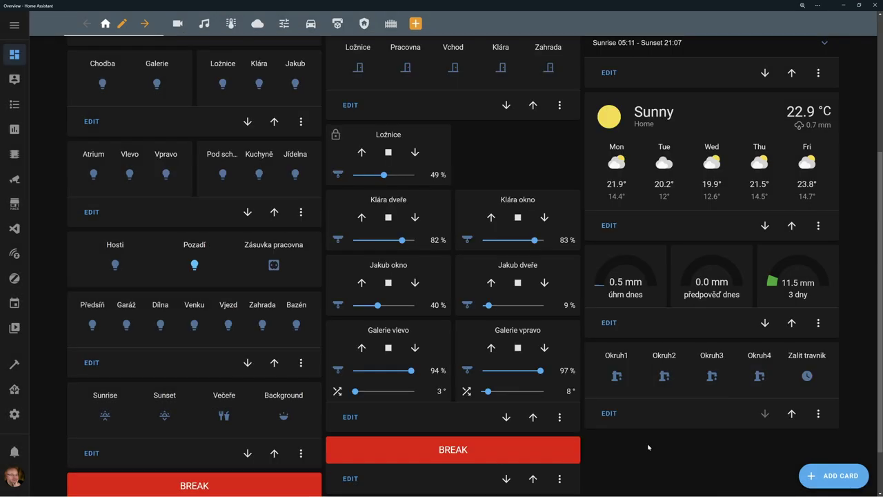
{"action": "left_click", "coordinate": [610, 413]}
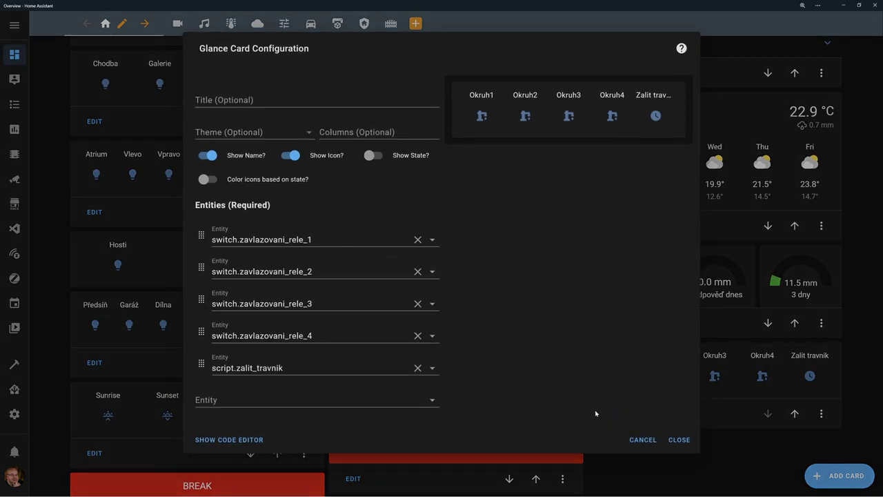
{"action": "left_click", "coordinate": [646, 440]}
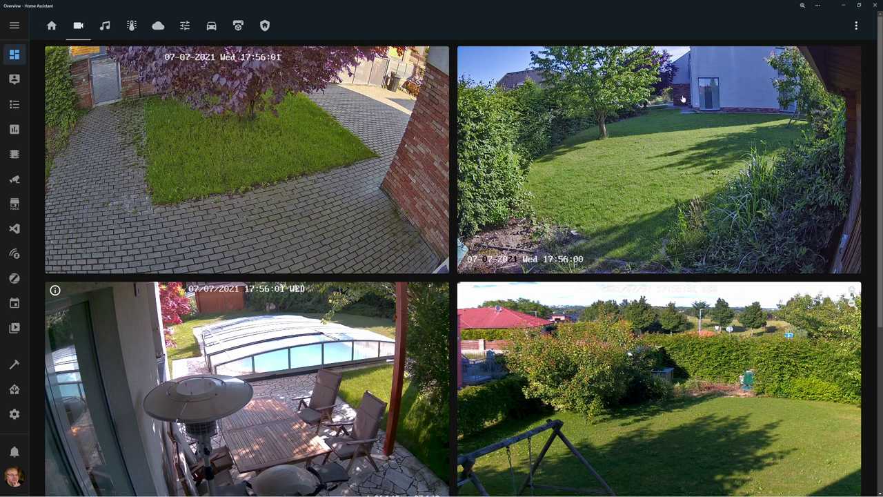
Look through all the camera feeds on the Video view.
{"action": "scroll", "coordinate": [196, 259], "scroll_direction": "down", "scroll_amount": 2}
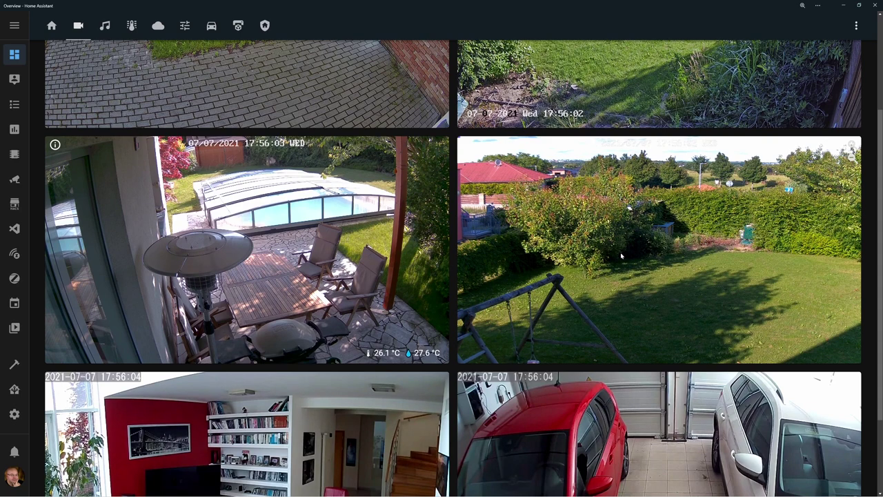
{"action": "scroll", "coordinate": [780, 160], "scroll_direction": "up", "scroll_amount": 2}
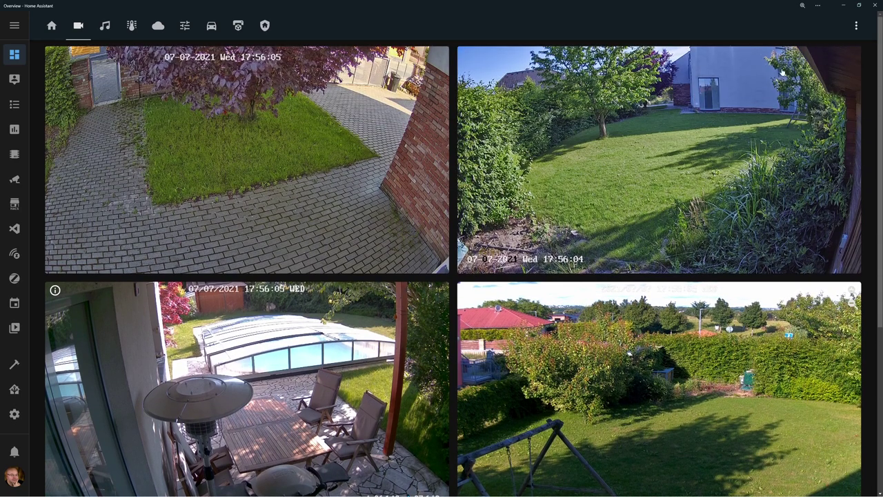
{"action": "scroll", "coordinate": [730, 390], "scroll_direction": "down", "scroll_amount": 1}
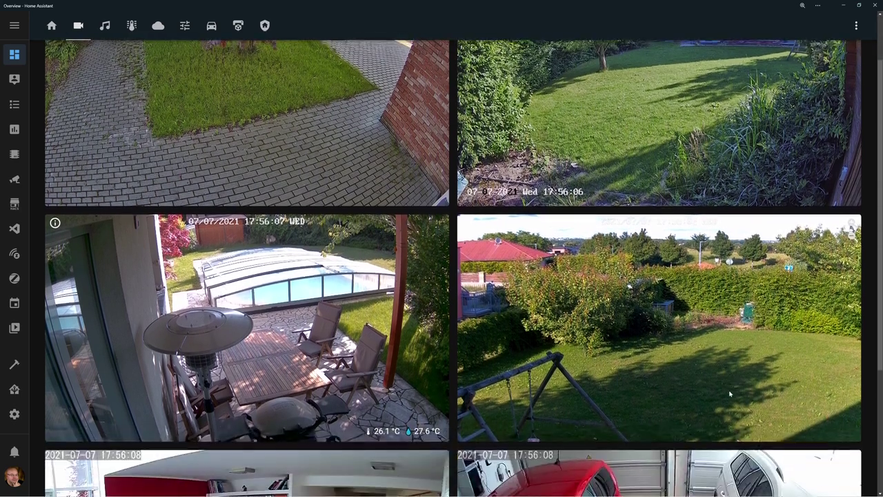
{"action": "scroll", "coordinate": [638, 370], "scroll_direction": "down", "scroll_amount": 3}
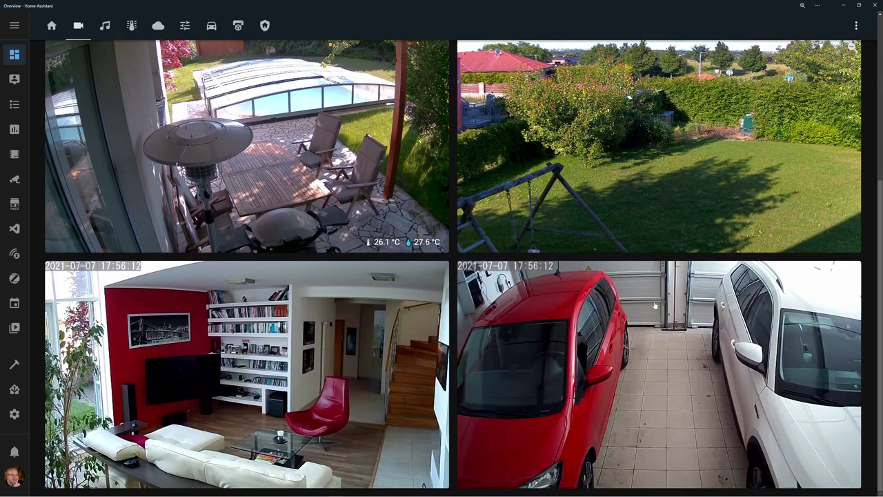
{"action": "scroll", "coordinate": [655, 306], "scroll_direction": "up", "scroll_amount": 4}
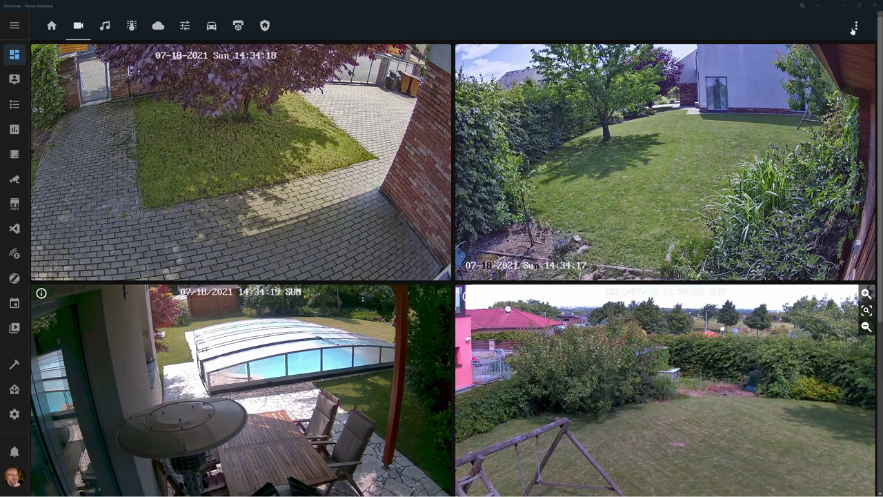
Set the Video view's layout type to default in dashboard edit mode and save it.
{"action": "left_click", "coordinate": [856, 26]}
{"action": "left_click", "coordinate": [831, 55]}
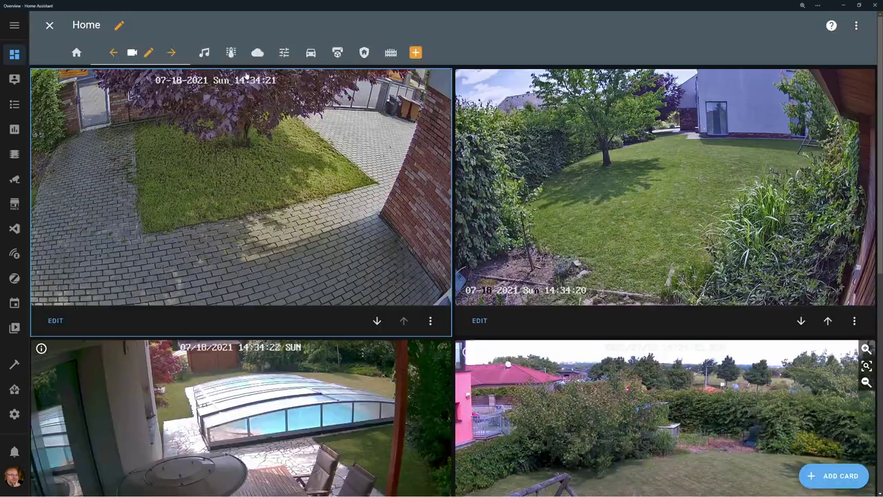
{"action": "left_click", "coordinate": [149, 52]}
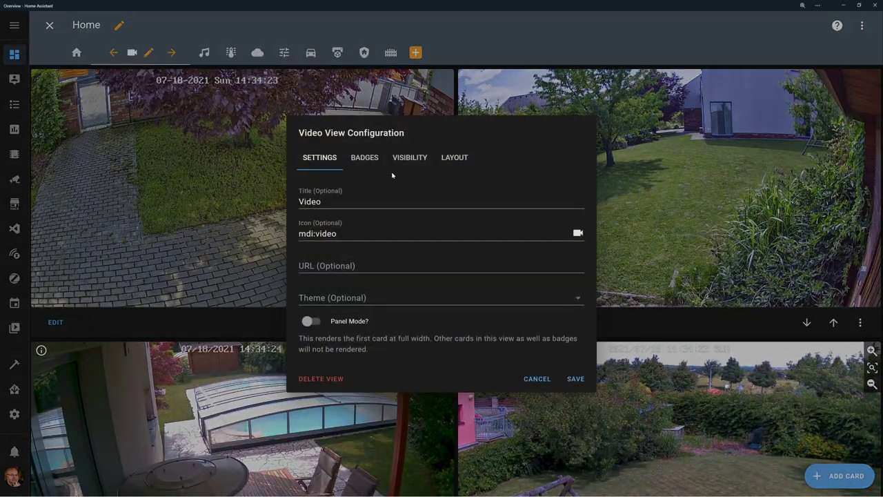
{"action": "left_click", "coordinate": [452, 158]}
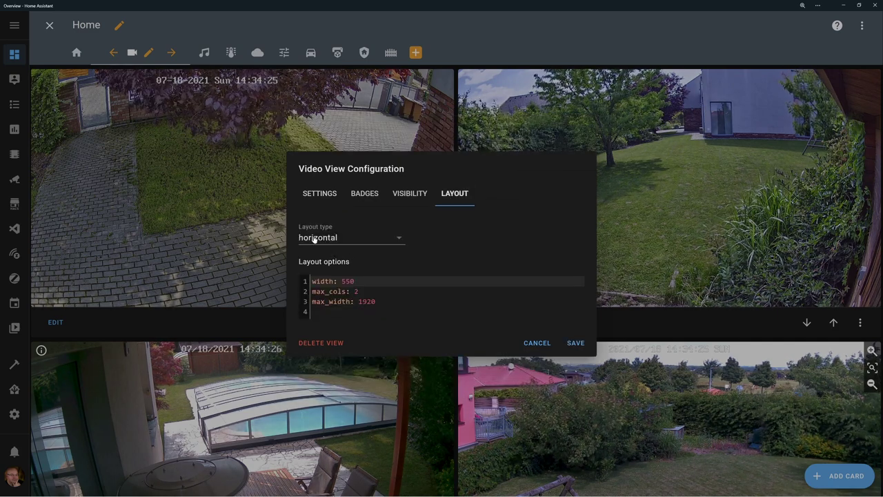
{"action": "left_click", "coordinate": [357, 238]}
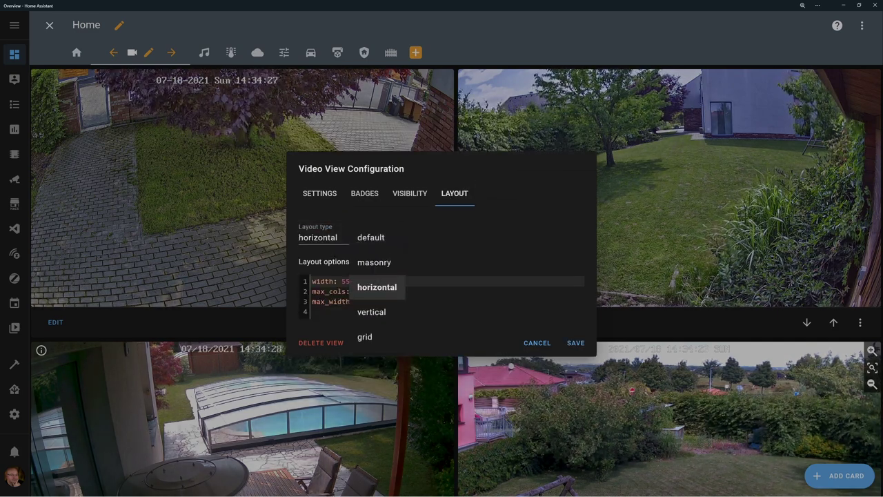
{"action": "left_click", "coordinate": [371, 238]}
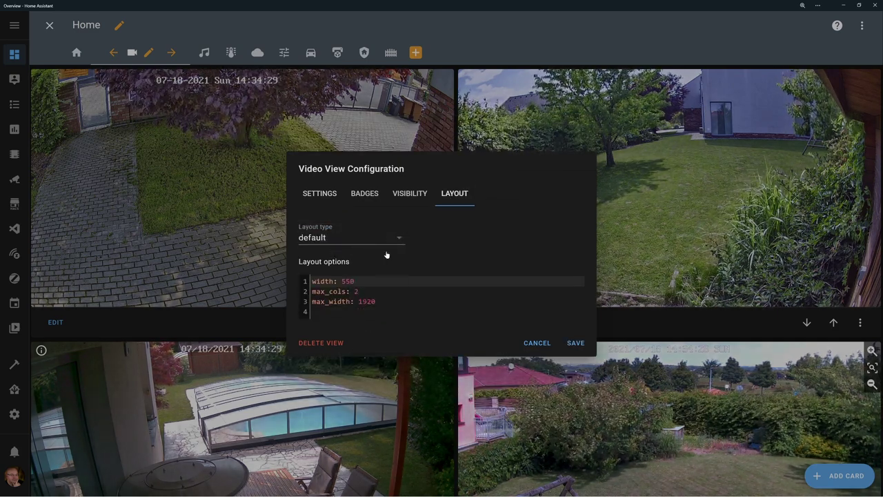
{"action": "left_click", "coordinate": [575, 343]}
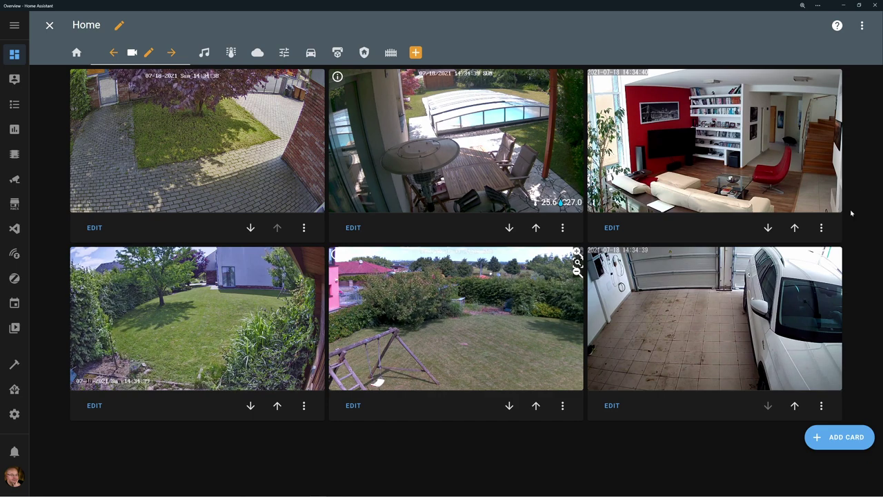
Set the Video view's layout type to horizontal, remove the max_cols line from its layout options, and save.
{"action": "left_click", "coordinate": [149, 53]}
{"action": "left_click", "coordinate": [453, 157]}
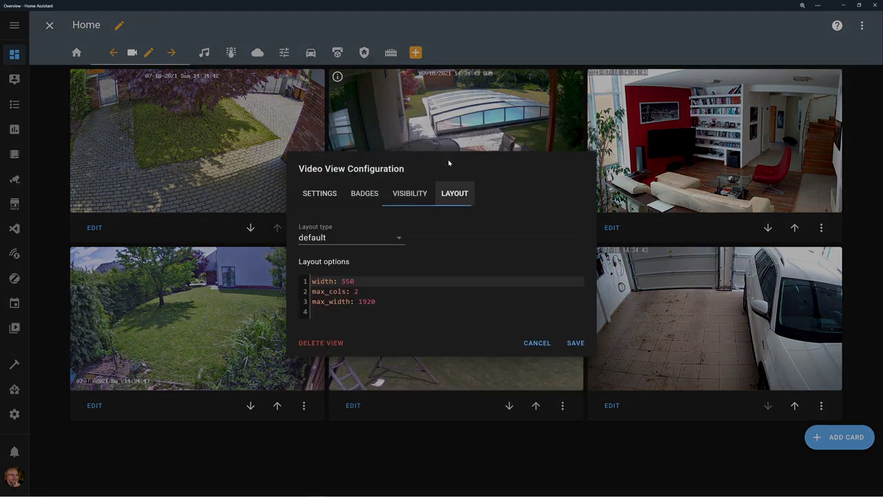
{"action": "left_click", "coordinate": [337, 237]}
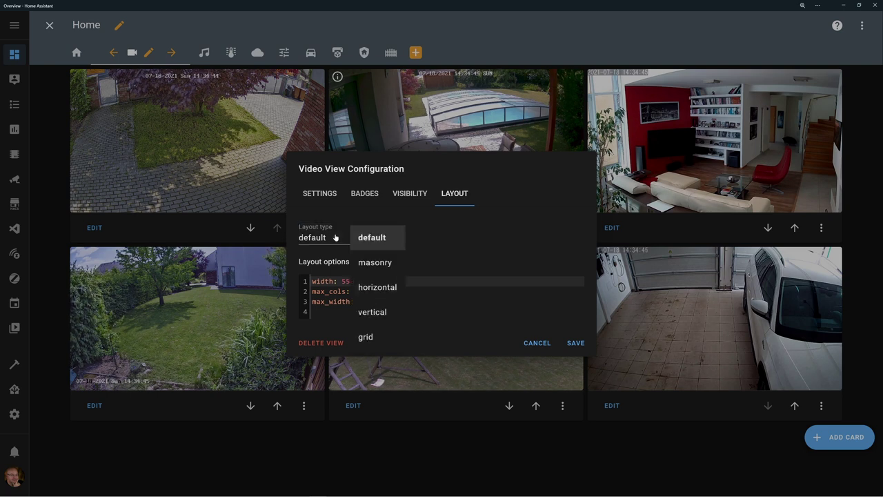
{"action": "left_click", "coordinate": [374, 287]}
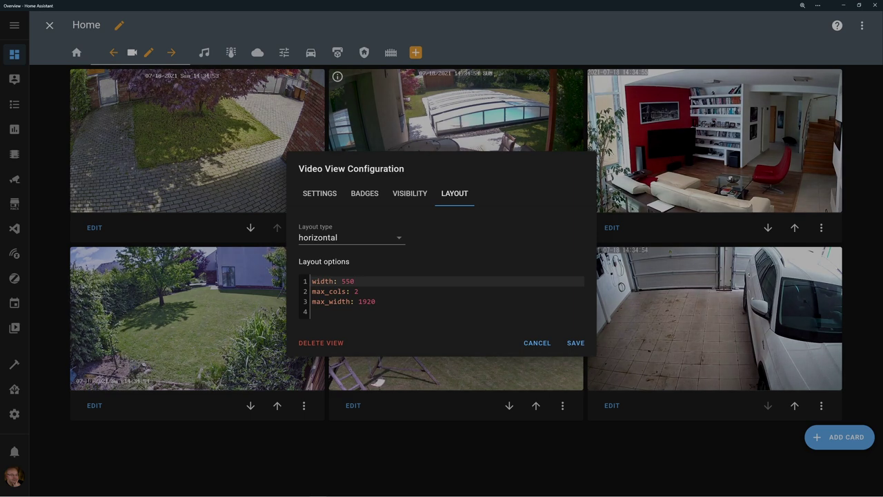
{"action": "left_click", "coordinate": [358, 291]}
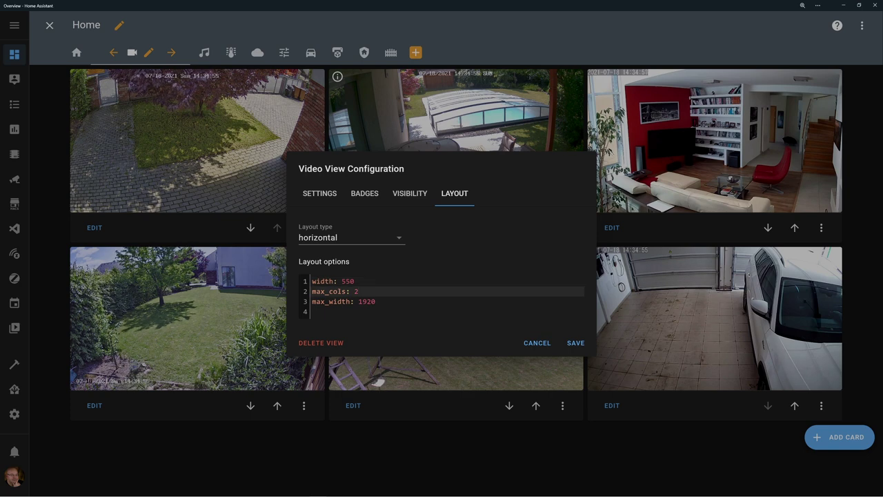
{"action": "key", "text": "shift+End"}
{"action": "key", "text": "BackSpace"}
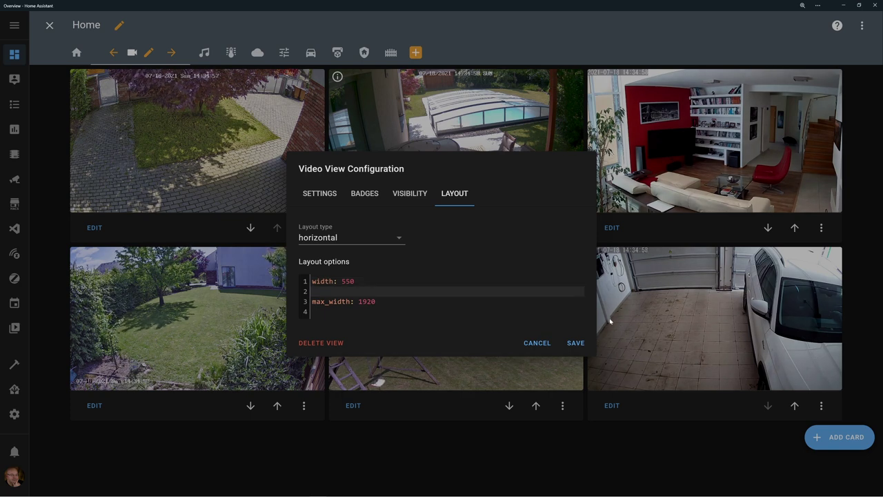
{"action": "left_click", "coordinate": [576, 342]}
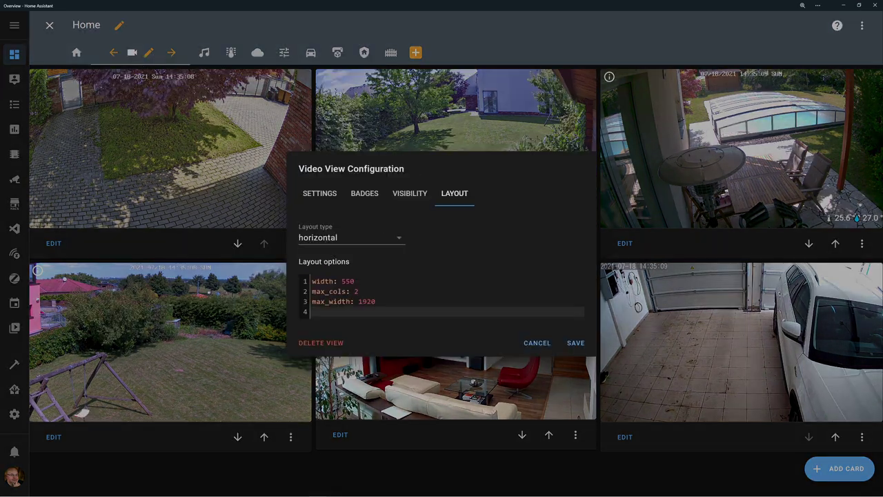
Restore max_cols: 2 in the Video view's layout options, save, and close the view configuration.
{"action": "left_click", "coordinate": [358, 291]}
{"action": "left_click", "coordinate": [576, 343]}
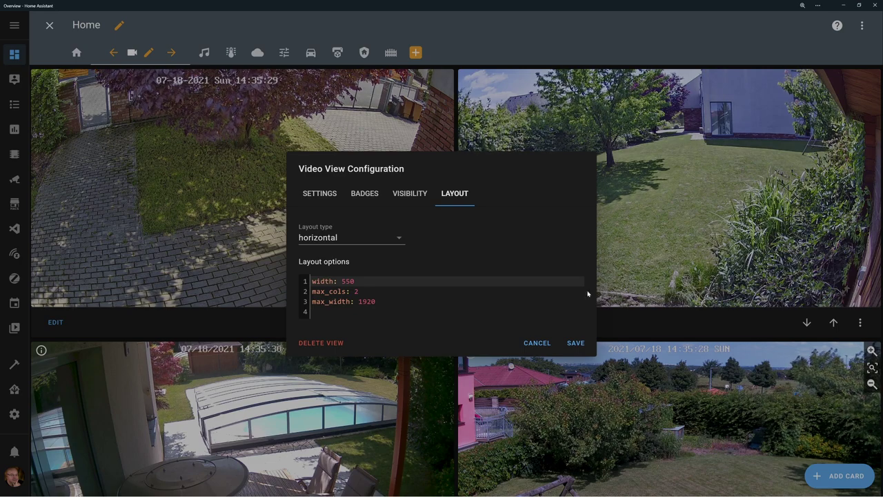
{"action": "left_click", "coordinate": [537, 342]}
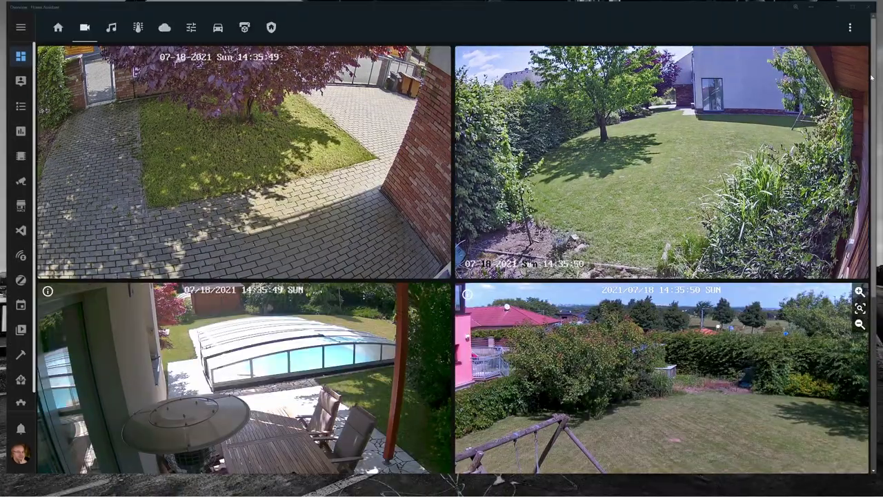
Narrow the window to check how the camera cards rearrange into a single column, and maximize it again.
{"action": "left_click_drag", "start_coordinate": [871, 78], "coordinate": [588, 105]}
{"action": "left_click_drag", "start_coordinate": [585, 69], "coordinate": [258, 93]}
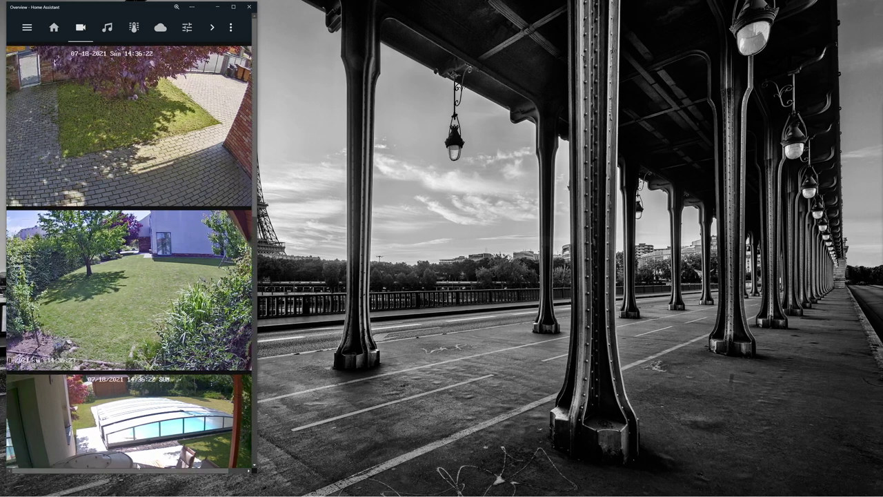
{"action": "left_click", "coordinate": [234, 7]}
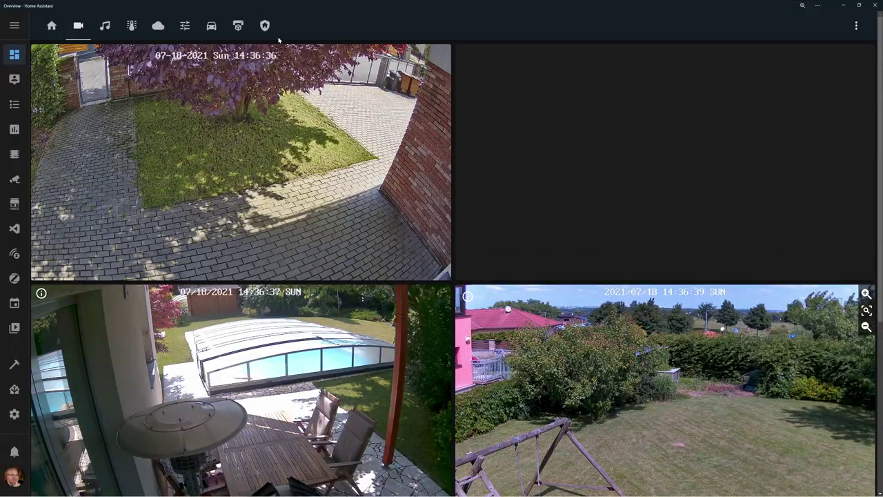
Enter dashboard edit mode on the Video view and review the front camera's picture entity card configuration without changing it.
{"action": "left_click", "coordinate": [856, 26]}
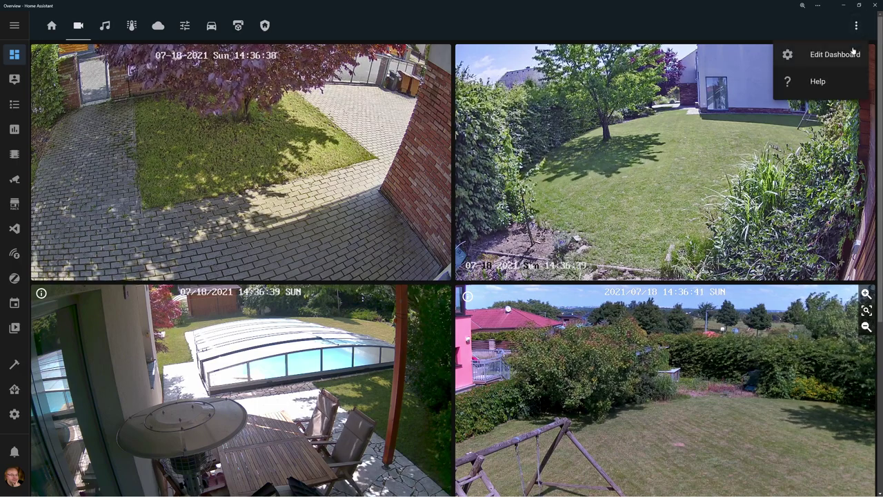
{"action": "left_click", "coordinate": [819, 56]}
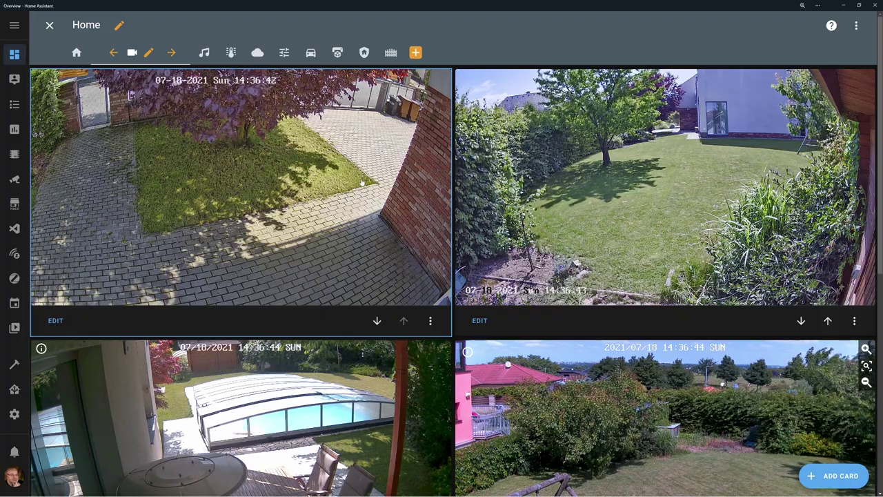
{"action": "scroll", "coordinate": [363, 178], "scroll_direction": "down", "scroll_amount": 1}
{"action": "scroll", "coordinate": [361, 184], "scroll_direction": "down", "scroll_amount": 4}
{"action": "scroll", "coordinate": [361, 185], "scroll_direction": "up", "scroll_amount": 5}
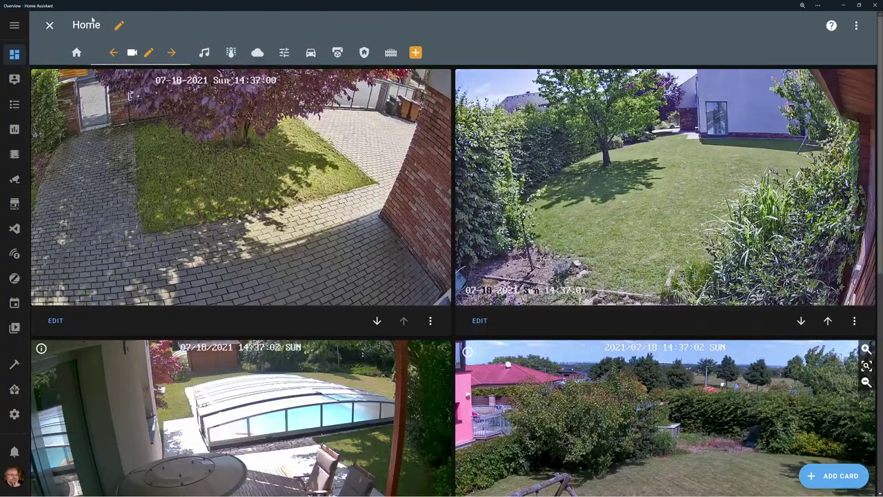
{"action": "left_click", "coordinate": [55, 321]}
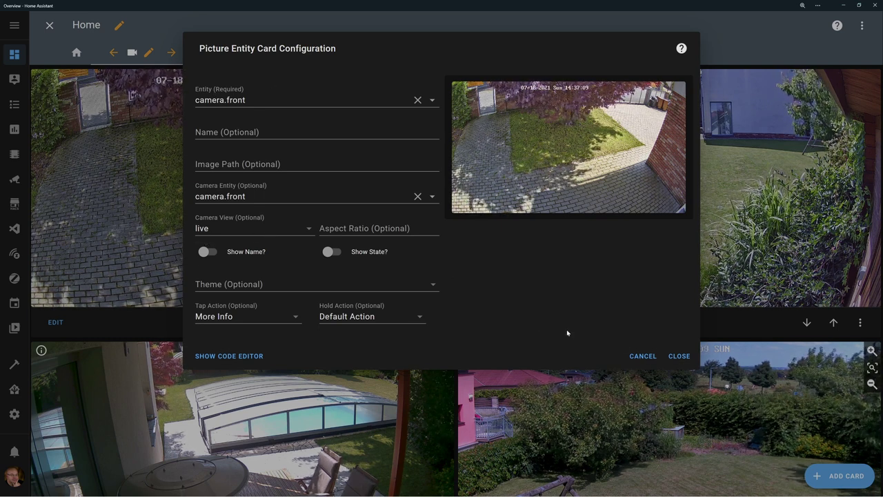
{"action": "left_click", "coordinate": [643, 356]}
Review the garden camera's picture elements card code, including its info icon and three zoom icons, without changing it.
{"action": "scroll", "coordinate": [559, 354], "scroll_direction": "down", "scroll_amount": 3}
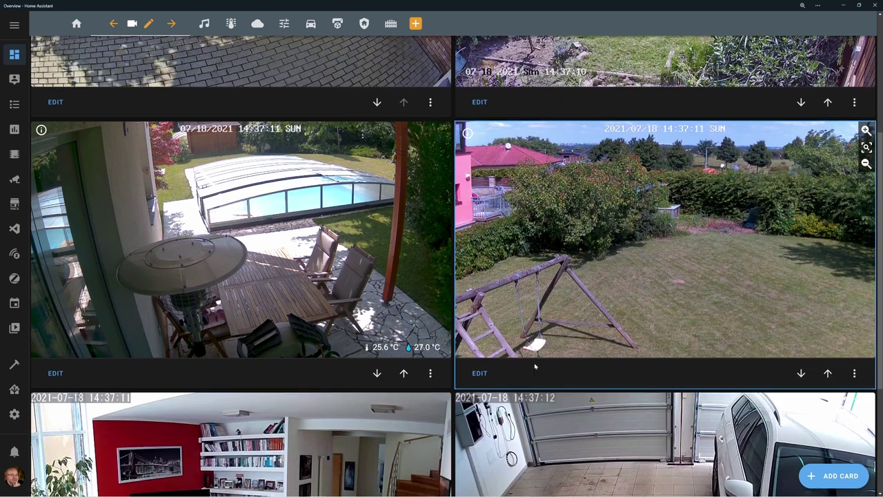
{"action": "left_click", "coordinate": [480, 372]}
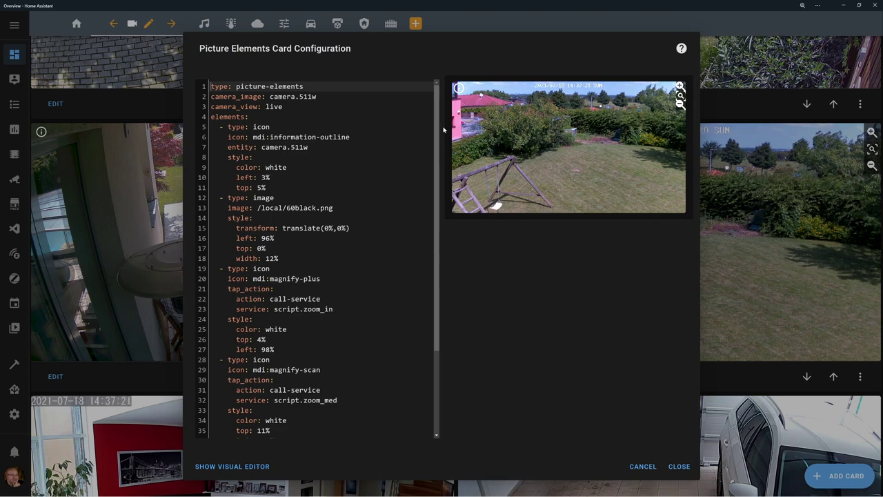
{"action": "key", "text": "Escape"}
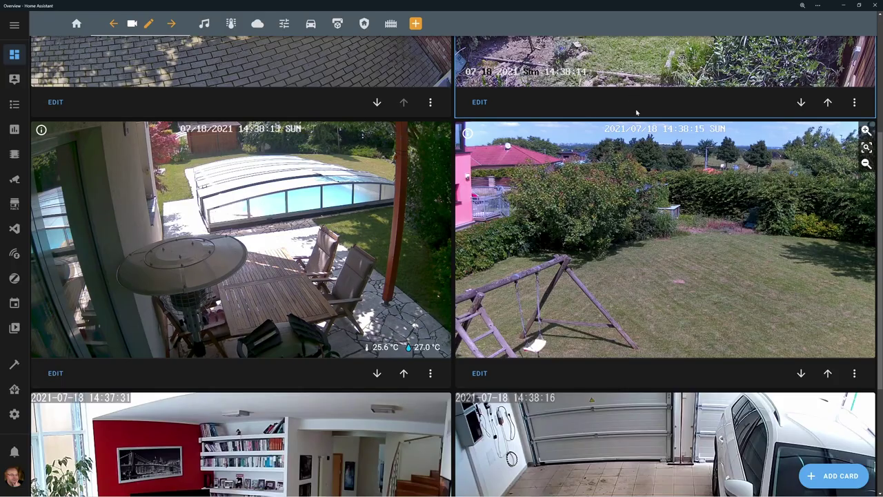
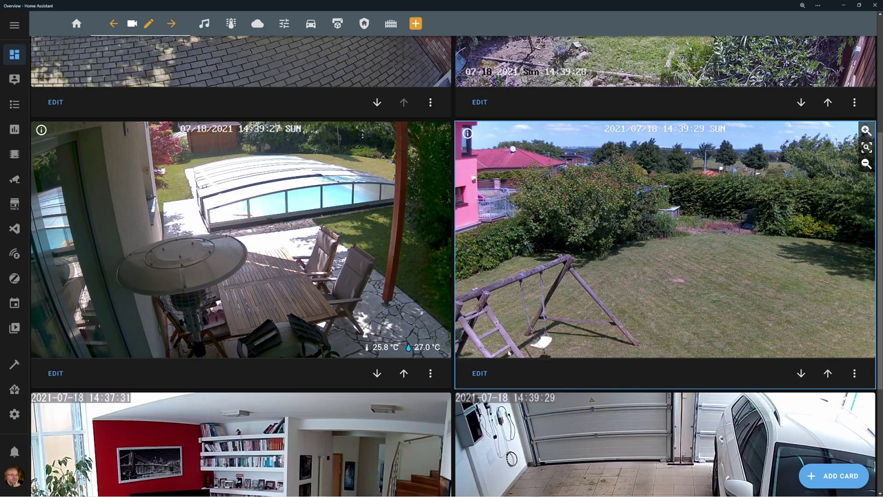
{"action": "left_click", "coordinate": [480, 374]}
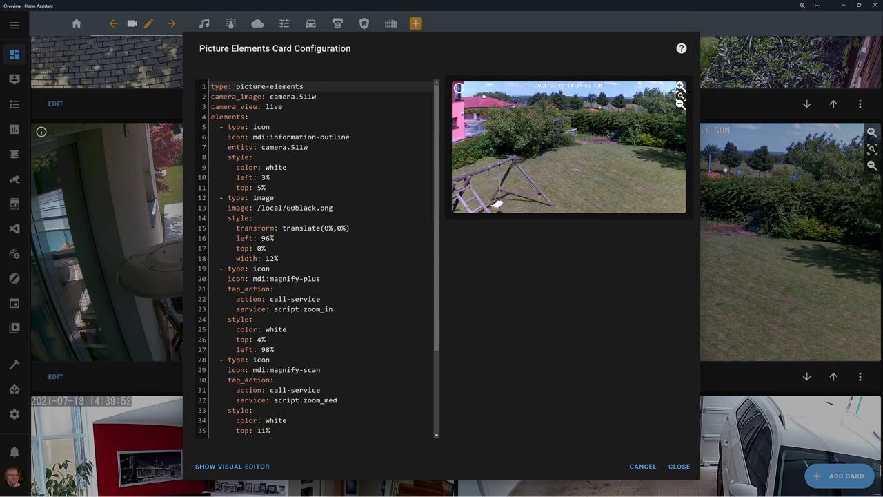
{"action": "scroll", "coordinate": [317, 258], "scroll_direction": "down", "scroll_amount": 3}
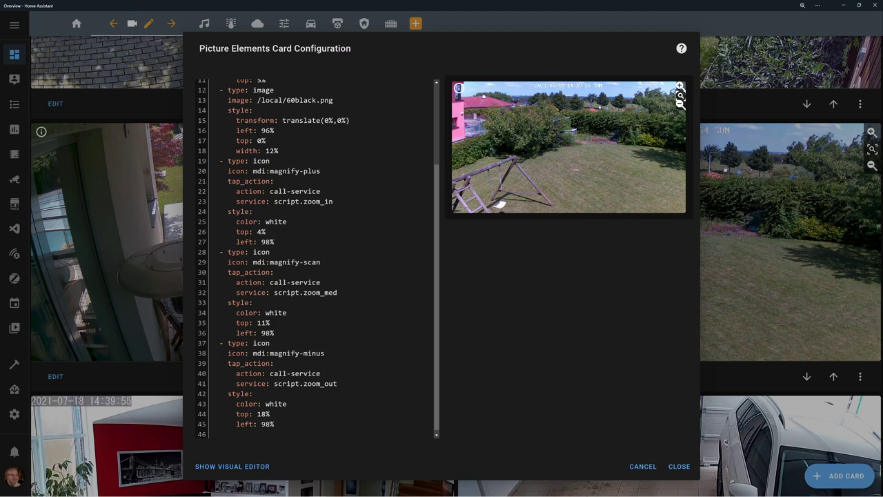
{"action": "scroll", "coordinate": [317, 259], "scroll_direction": "down", "scroll_amount": 1}
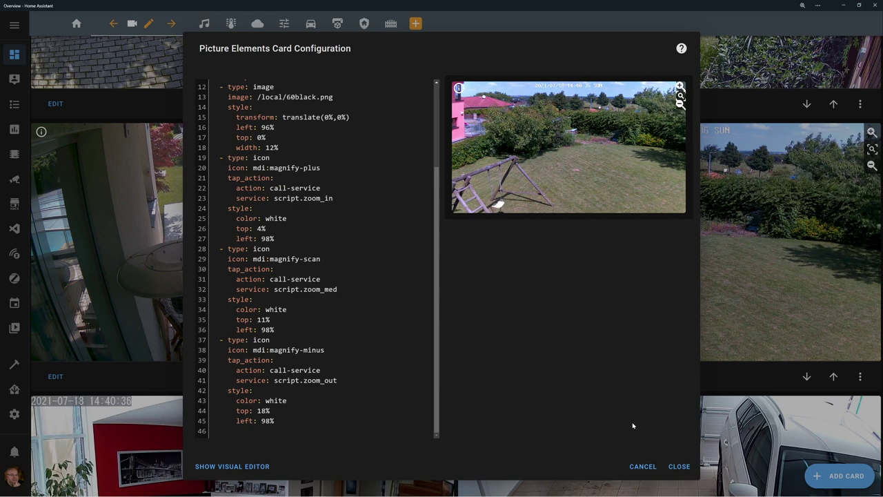
{"action": "left_click", "coordinate": [643, 467]}
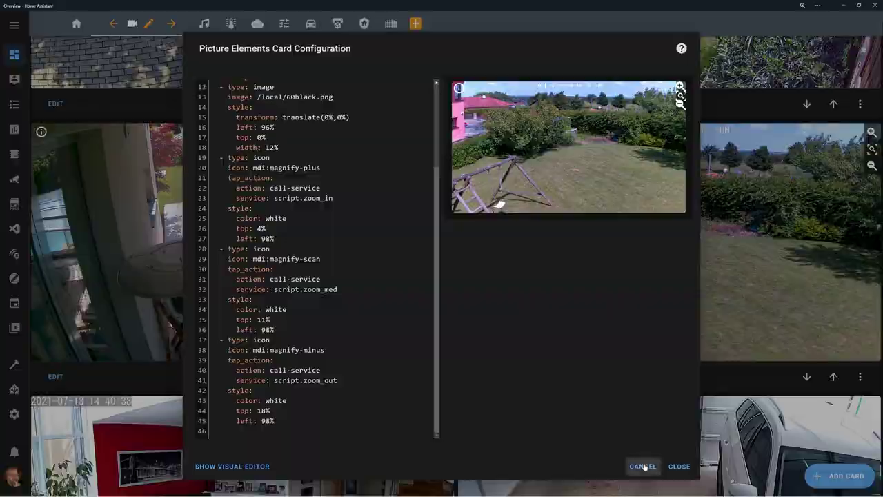
Switch to Visual Studio Code and examine the zoom_in, zoom_out and zoom_med scripts in scripts.yaml, including their delays.
{"action": "left_click", "coordinate": [14, 228]}
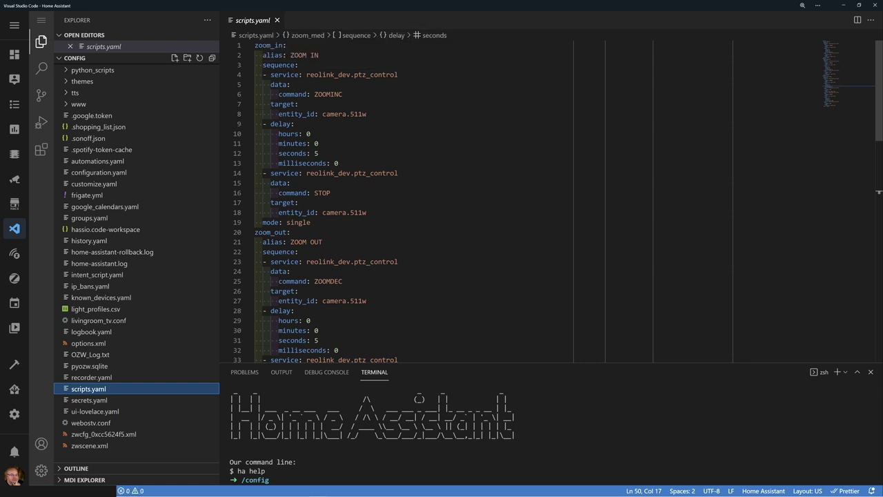
{"action": "scroll", "coordinate": [525, 200], "scroll_direction": "down", "scroll_amount": 3}
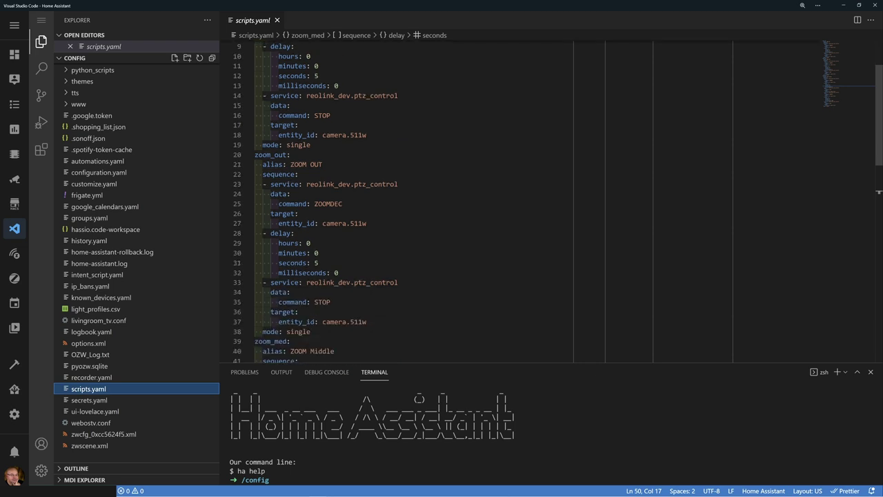
{"action": "scroll", "coordinate": [524, 200], "scroll_direction": "down", "scroll_amount": 9}
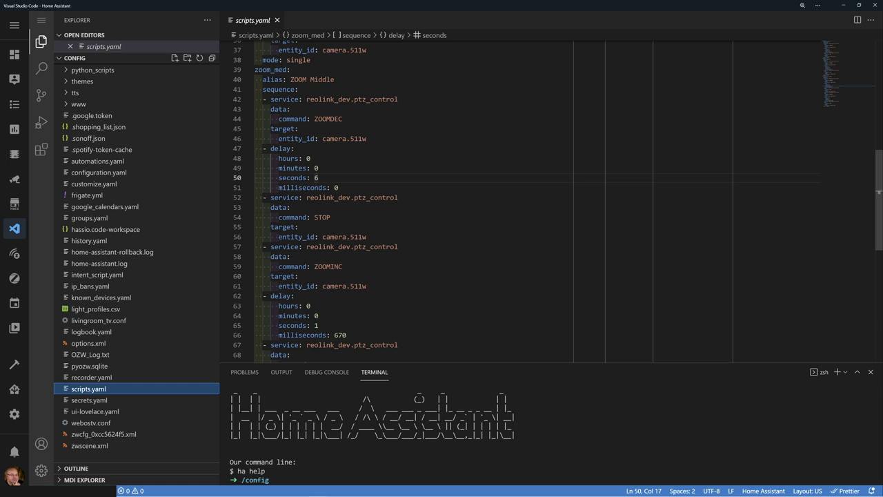
{"action": "scroll", "coordinate": [524, 201], "scroll_direction": "down", "scroll_amount": 3}
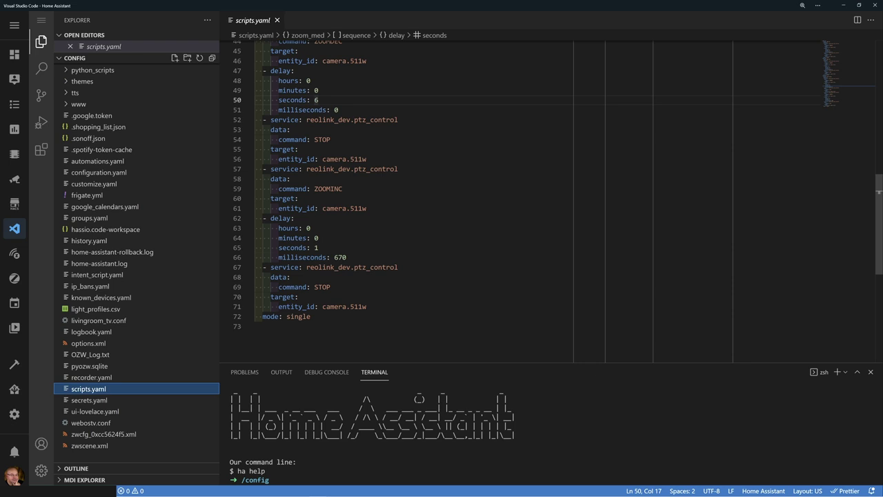
{"action": "left_click", "coordinate": [318, 247]}
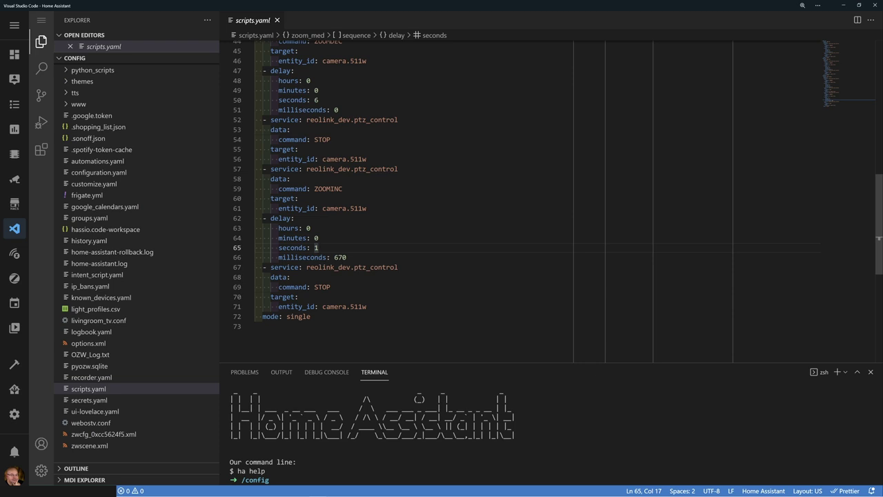
{"action": "mouse_move", "coordinate": [338, 306]}
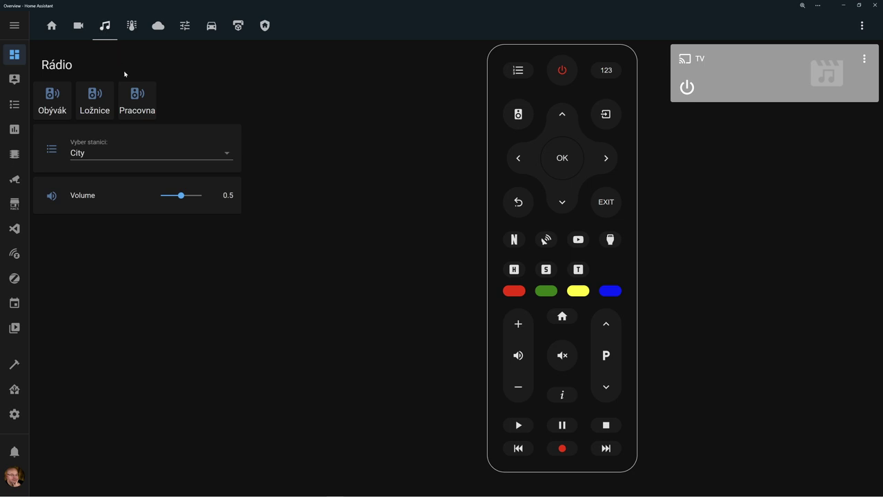
Select the 2017 Spotify playlist as the radio station, turn on the Pracovna speaker and set the volume to 0.0.
{"action": "left_click", "coordinate": [124, 158]}
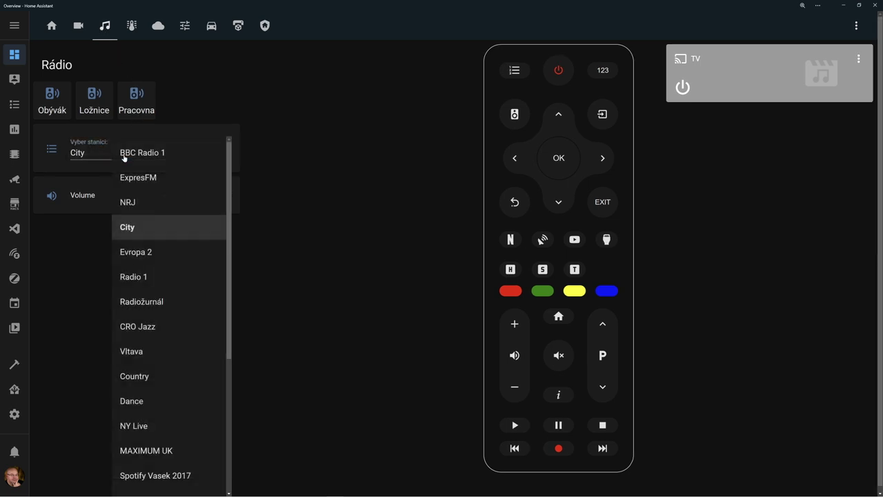
{"action": "left_click", "coordinate": [149, 475]}
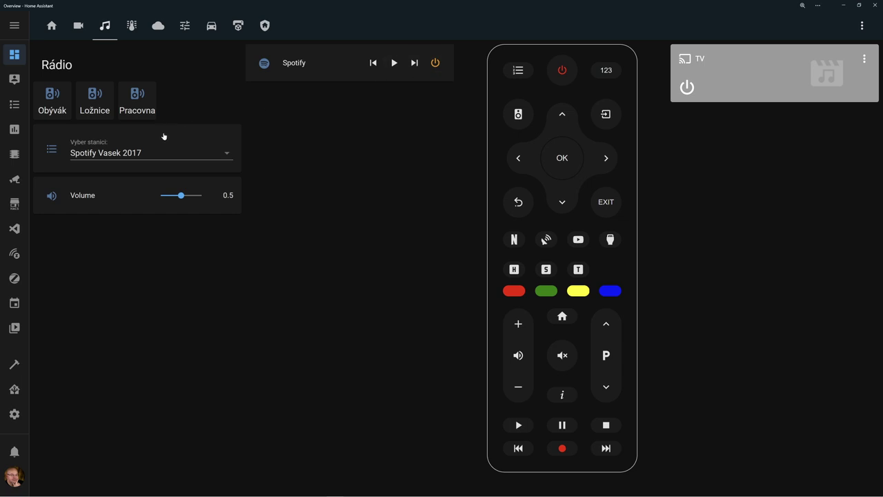
{"action": "left_click", "coordinate": [142, 103]}
{"action": "left_click_drag", "start_coordinate": [180, 195], "coordinate": [159, 207]}
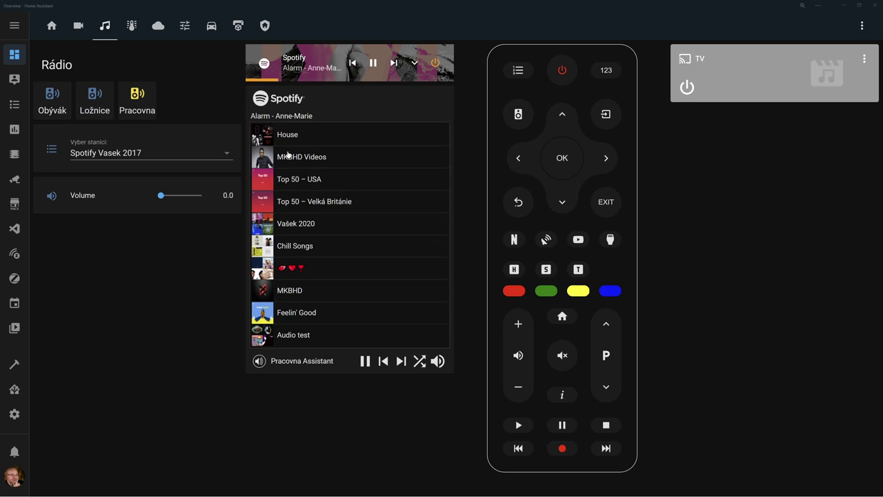
Turn off the Pracovna speaker, then power on the TV and use the T shortcut on the remote control card.
{"action": "left_click", "coordinate": [137, 103]}
{"action": "left_click", "coordinate": [564, 71]}
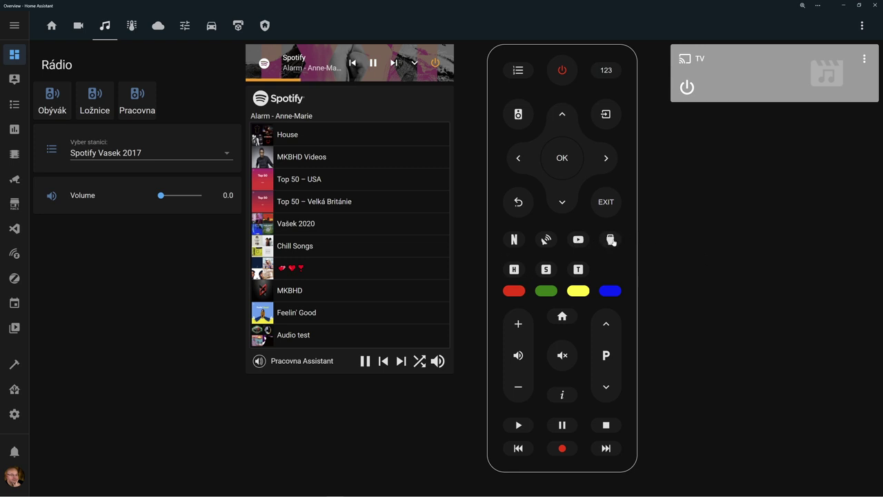
{"action": "left_click", "coordinate": [575, 278]}
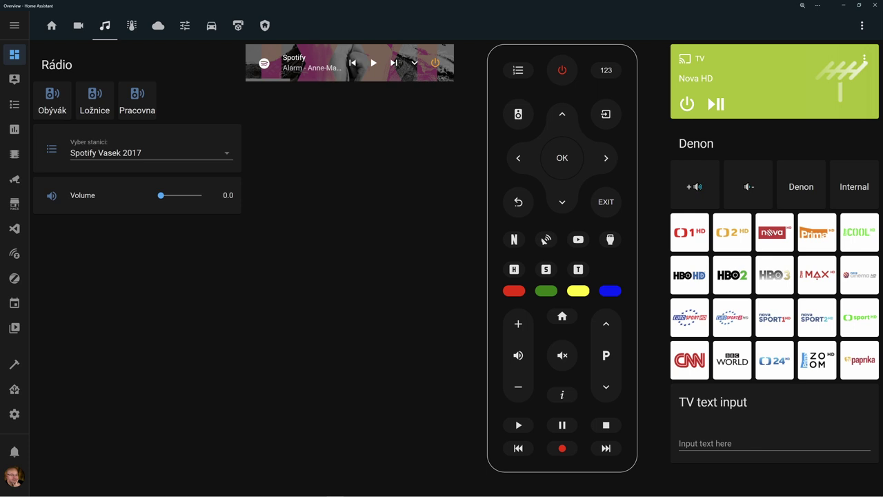
Enter dashboard edit mode and check the Rádio view's layout type and options without changing them.
{"action": "left_click", "coordinate": [862, 25]}
{"action": "left_click", "coordinate": [841, 55]}
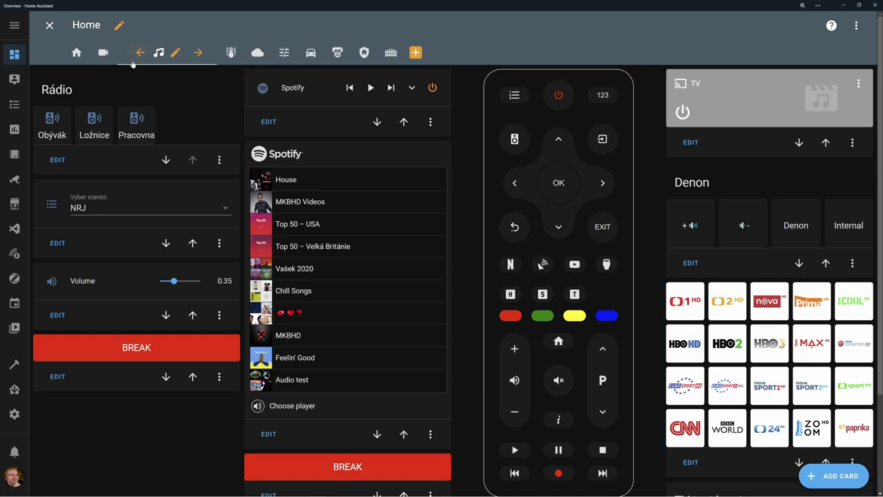
{"action": "left_click", "coordinate": [176, 52]}
{"action": "left_click", "coordinate": [458, 157]}
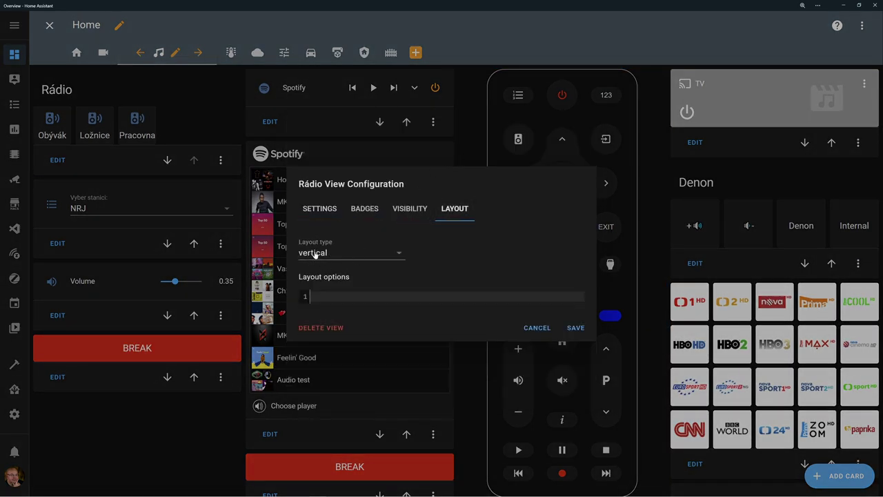
{"action": "left_click", "coordinate": [542, 328]}
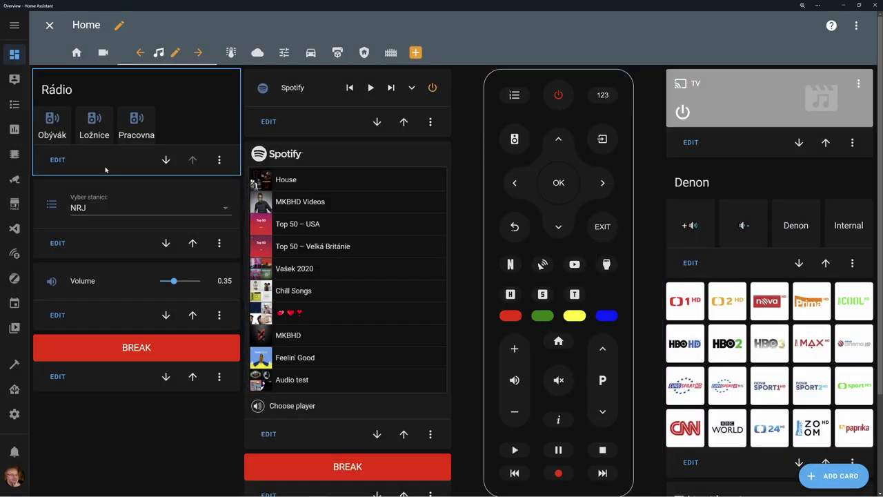
Review the configurations of the Rádio speaker grid card and the station selector's entities card without changing them.
{"action": "left_click", "coordinate": [59, 160]}
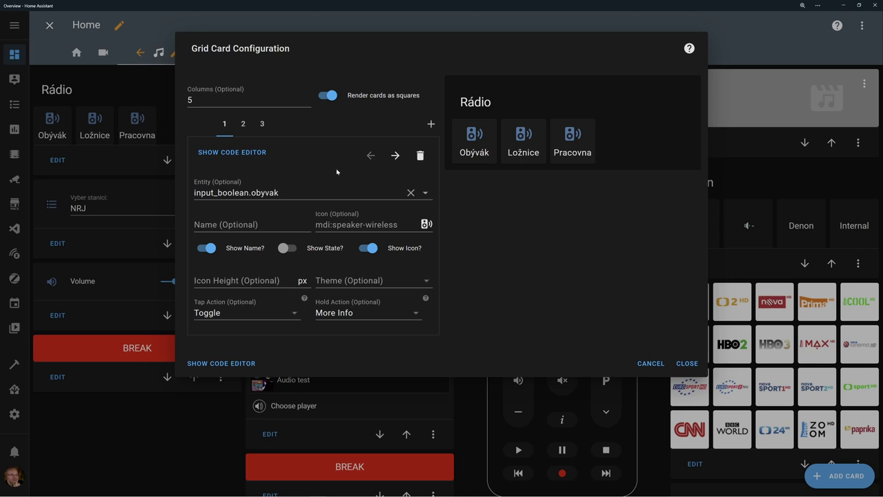
{"action": "left_click", "coordinate": [651, 363]}
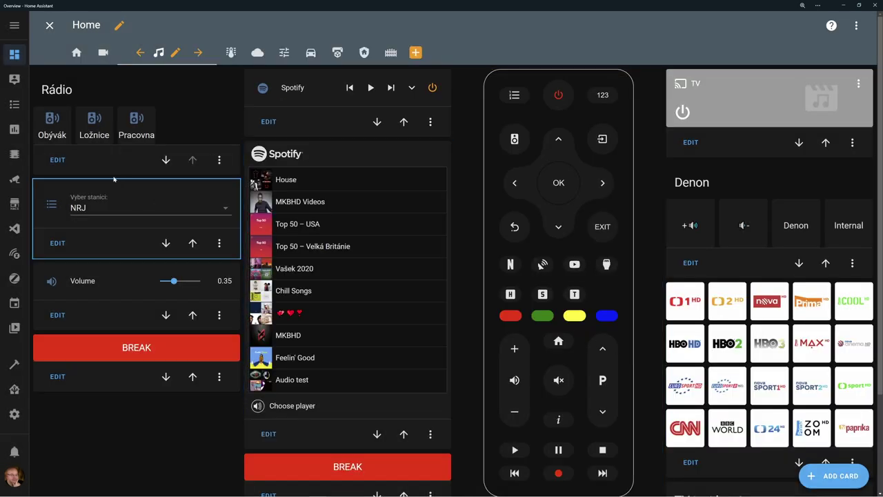
{"action": "left_click", "coordinate": [65, 241]}
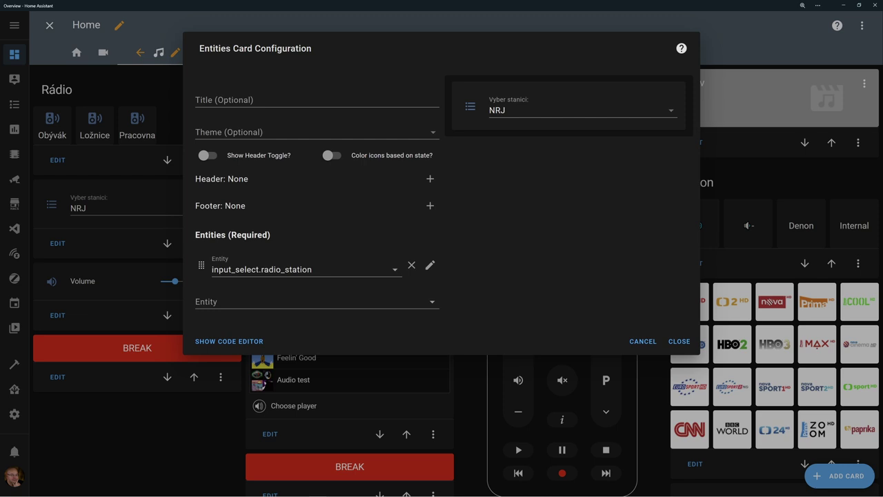
{"action": "left_click", "coordinate": [641, 341]}
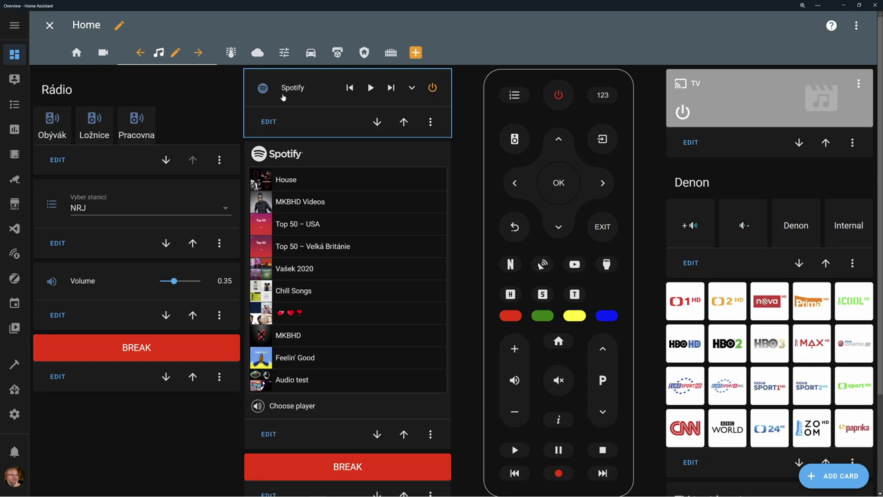
Examine the Spotify player's conditional card: its station conditions, the nested media player card settings and the full card code.
{"action": "left_click", "coordinate": [268, 122]}
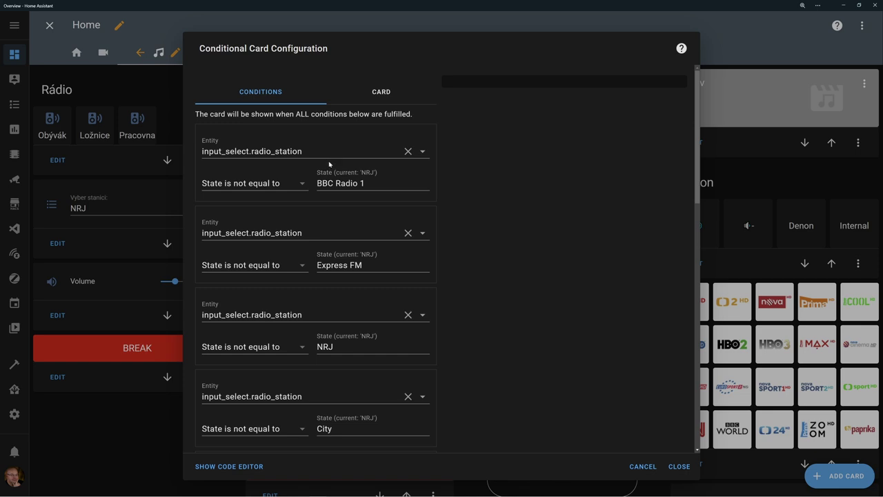
{"action": "scroll", "coordinate": [341, 179], "scroll_direction": "down", "scroll_amount": 3}
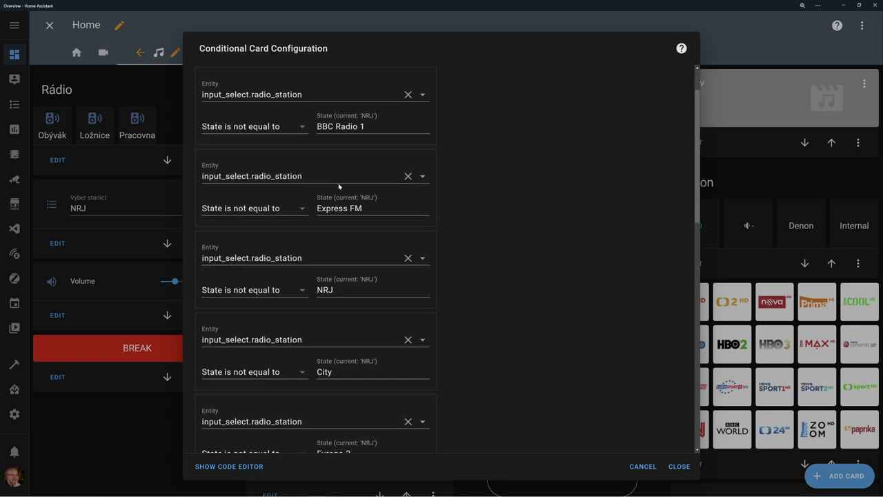
{"action": "scroll", "coordinate": [336, 197], "scroll_direction": "down", "scroll_amount": 4}
{"action": "scroll", "coordinate": [336, 197], "scroll_direction": "up", "scroll_amount": 7}
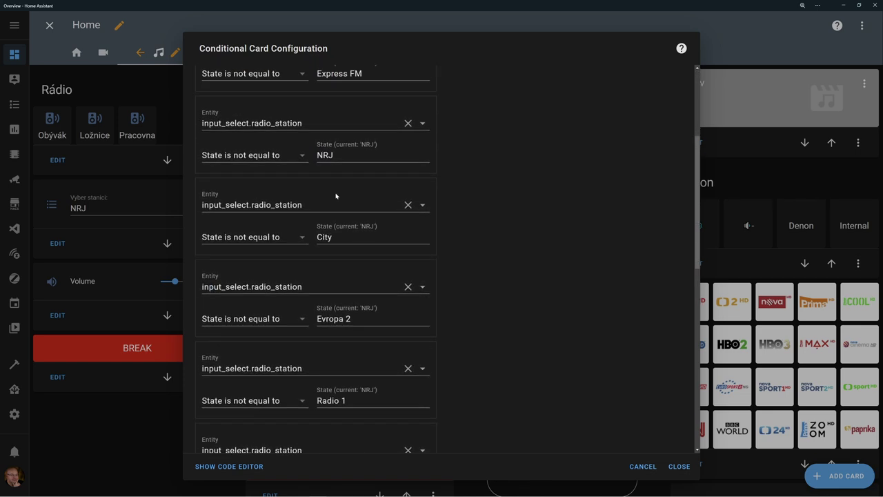
{"action": "left_click", "coordinate": [384, 91]}
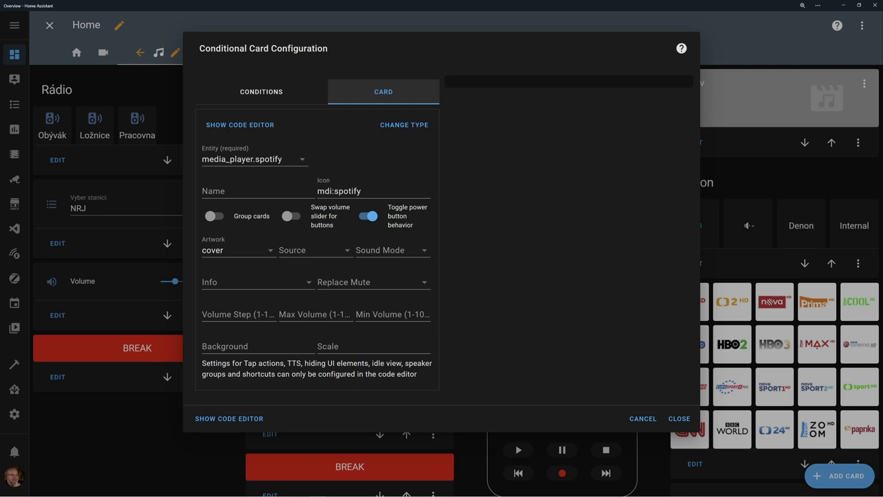
{"action": "left_click", "coordinate": [234, 418]}
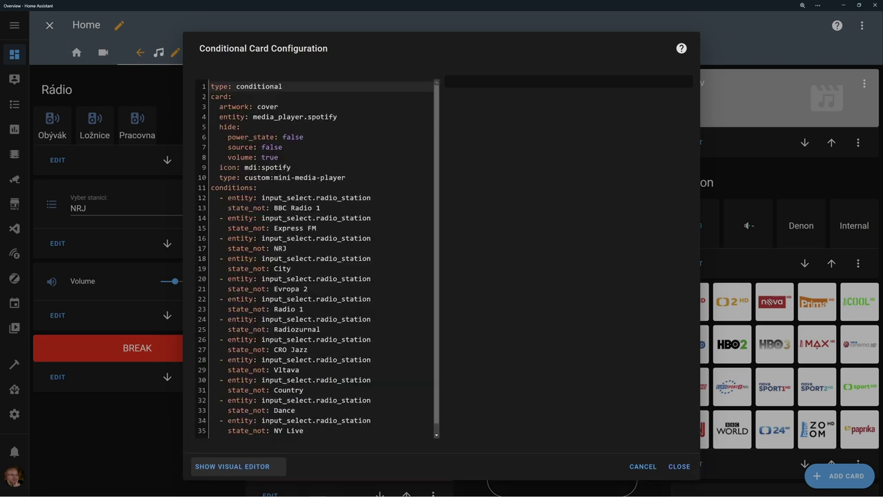
Highlight the custom:mini-media-player type and the mdi:spotify icon in the Spotify conditional card's code, and leave the card unchanged.
{"action": "left_click_drag", "start_coordinate": [250, 177], "coordinate": [346, 178]}
{"action": "left_click", "coordinate": [346, 178]}
{"action": "left_click_drag", "start_coordinate": [245, 167], "coordinate": [291, 167]}
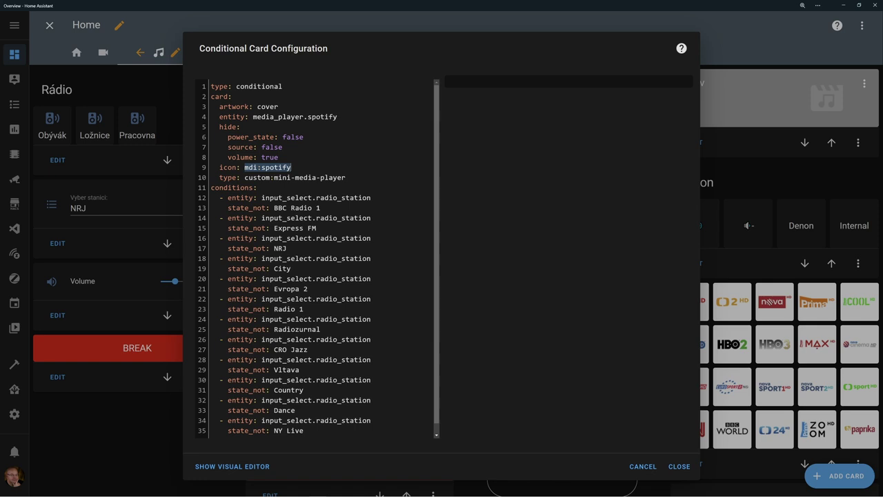
{"action": "key", "text": "Escape"}
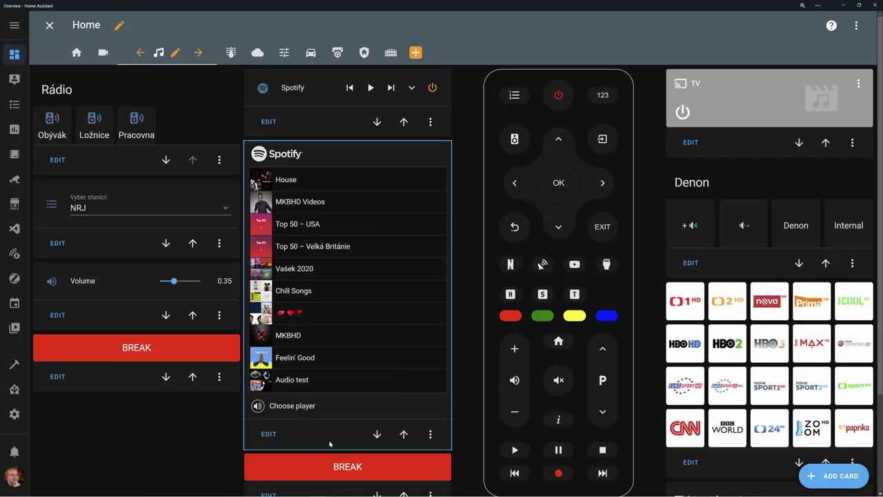
Review the remote control card's code with its sources and channels, and the TV media control card's settings, without changing them.
{"action": "scroll", "coordinate": [612, 168], "scroll_direction": "down", "scroll_amount": 2}
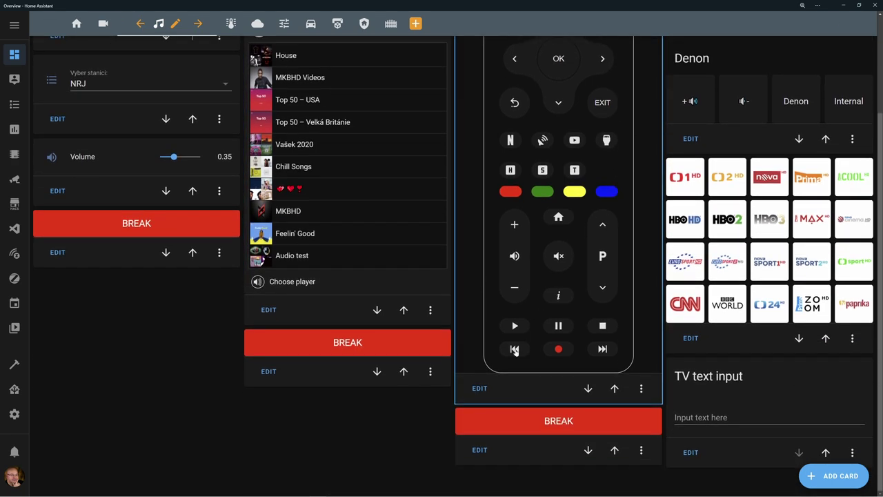
{"action": "left_click", "coordinate": [478, 389]}
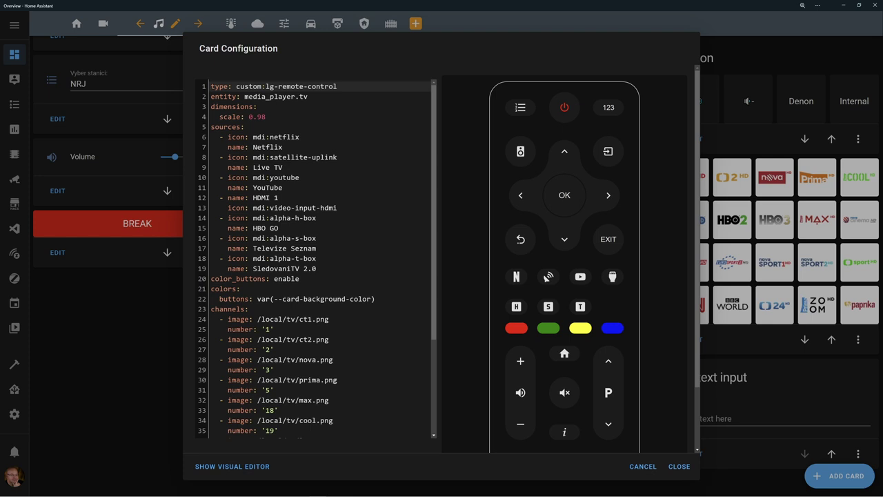
{"action": "left_click_drag", "start_coordinate": [211, 127], "coordinate": [296, 249]}
{"action": "scroll", "coordinate": [314, 259], "scroll_direction": "down", "scroll_amount": 3}
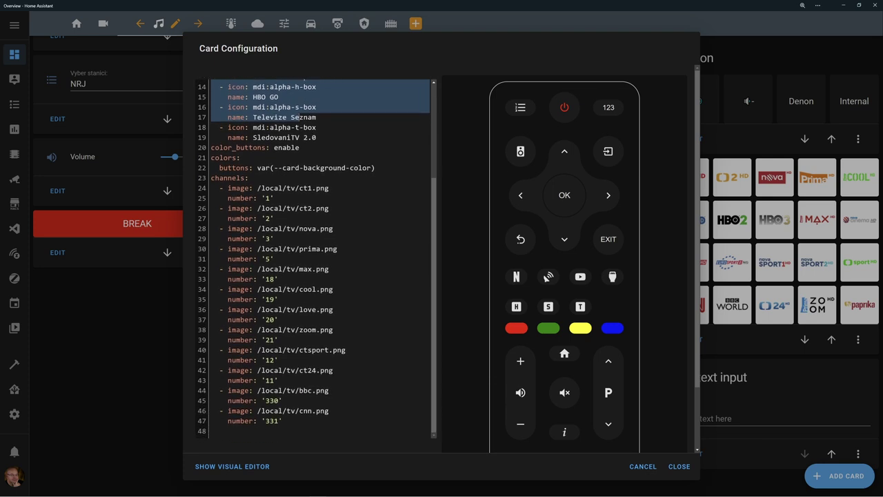
{"action": "scroll", "coordinate": [314, 259], "scroll_direction": "up", "scroll_amount": 3}
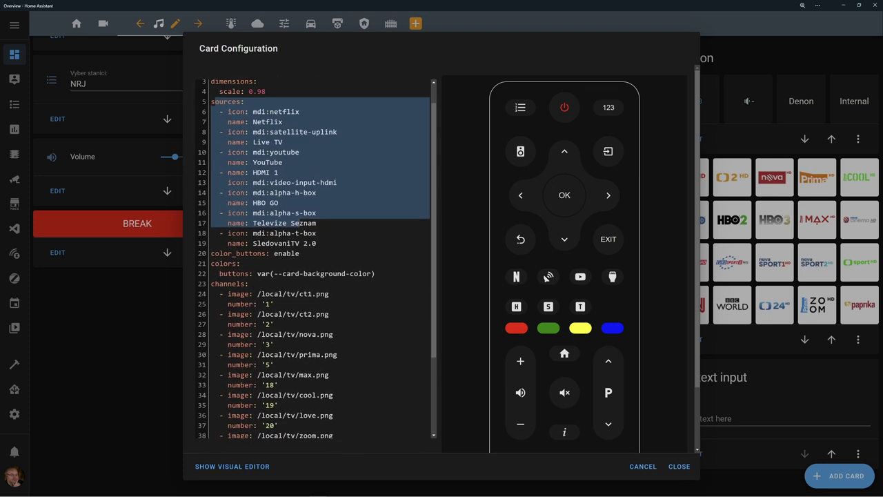
{"action": "left_click", "coordinate": [643, 466]}
{"action": "left_click", "coordinate": [691, 142]}
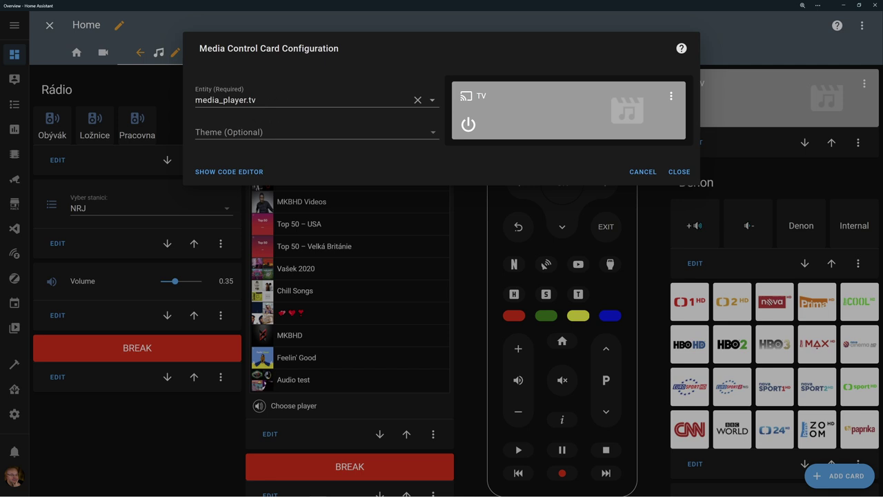
{"action": "left_click", "coordinate": [632, 171]}
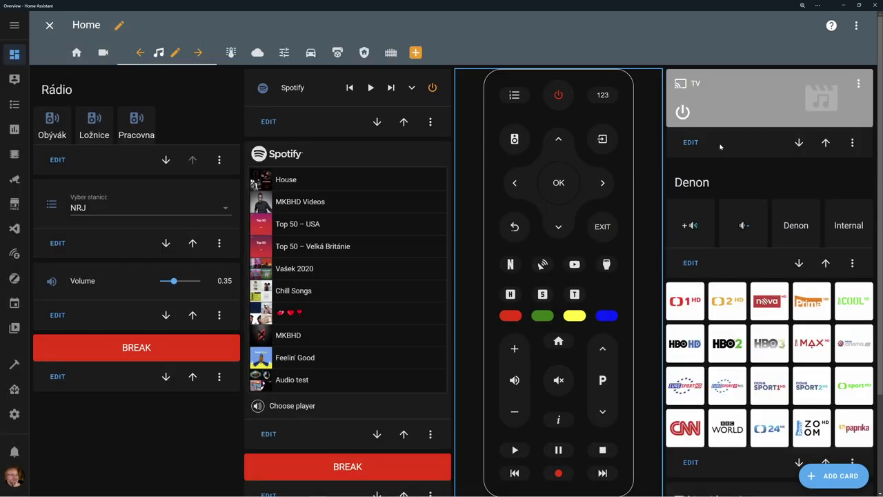
Examine the Denon conditional card: its TV state condition, the volume button's service call and the other nested buttons, without changing them.
{"action": "scroll", "coordinate": [721, 148], "scroll_direction": "down", "scroll_amount": 1}
{"action": "left_click", "coordinate": [690, 190]}
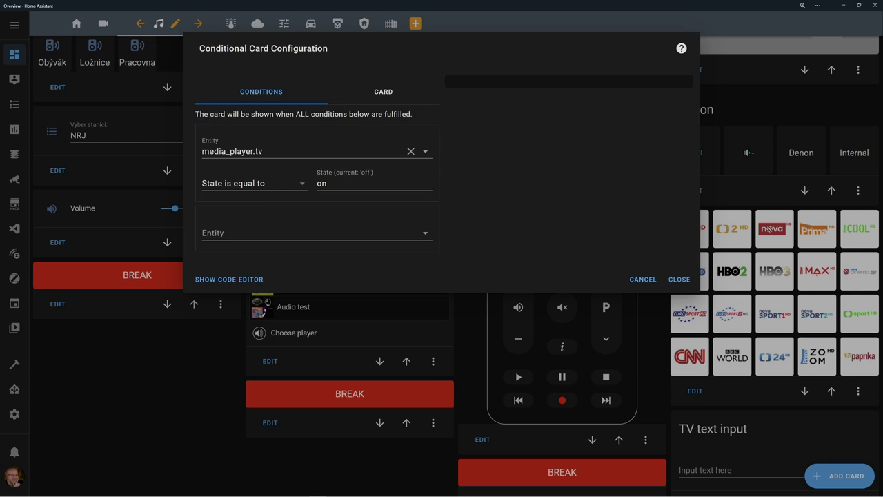
{"action": "left_click", "coordinate": [373, 97]}
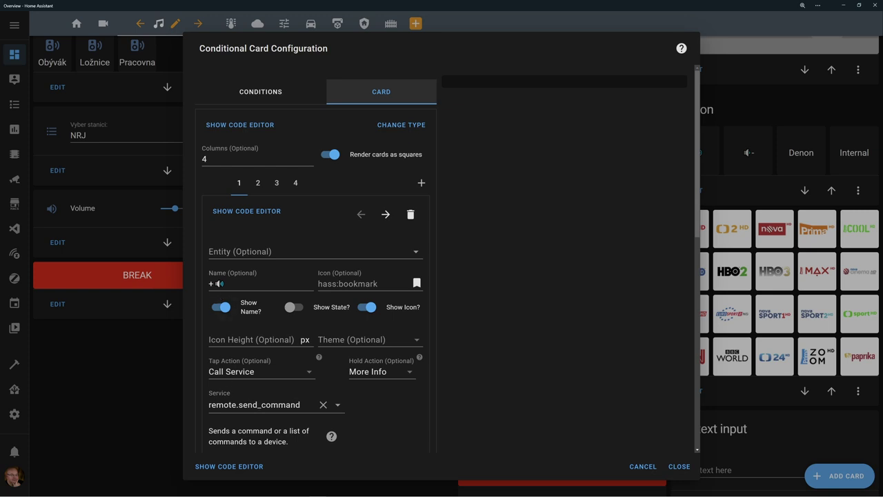
{"action": "scroll", "coordinate": [244, 354], "scroll_direction": "down", "scroll_amount": 5}
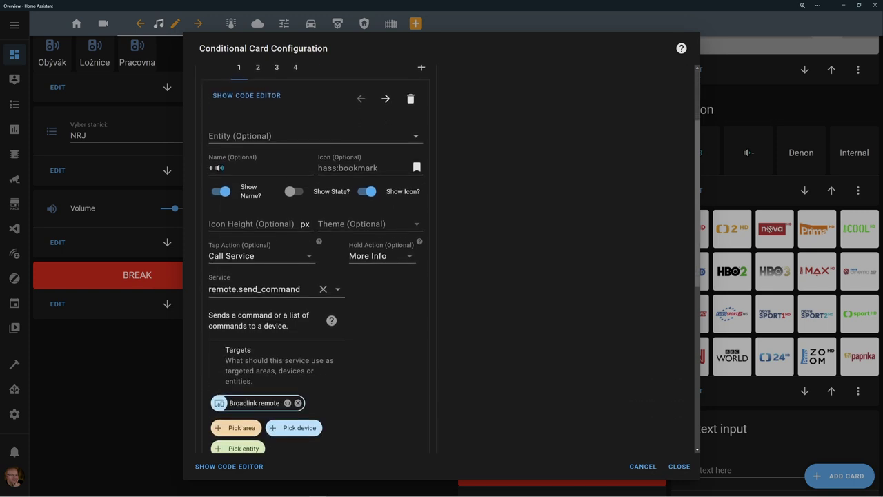
{"action": "scroll", "coordinate": [245, 354], "scroll_direction": "down", "scroll_amount": 4}
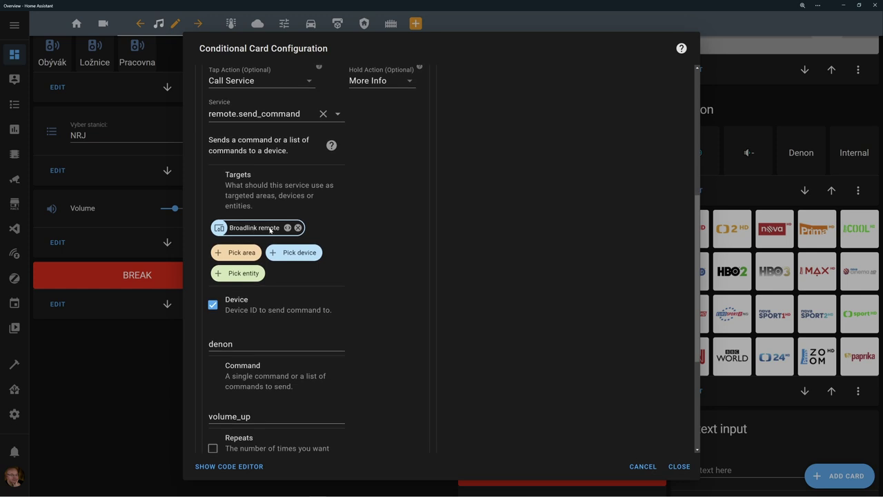
{"action": "scroll", "coordinate": [270, 229], "scroll_direction": "down", "scroll_amount": 2}
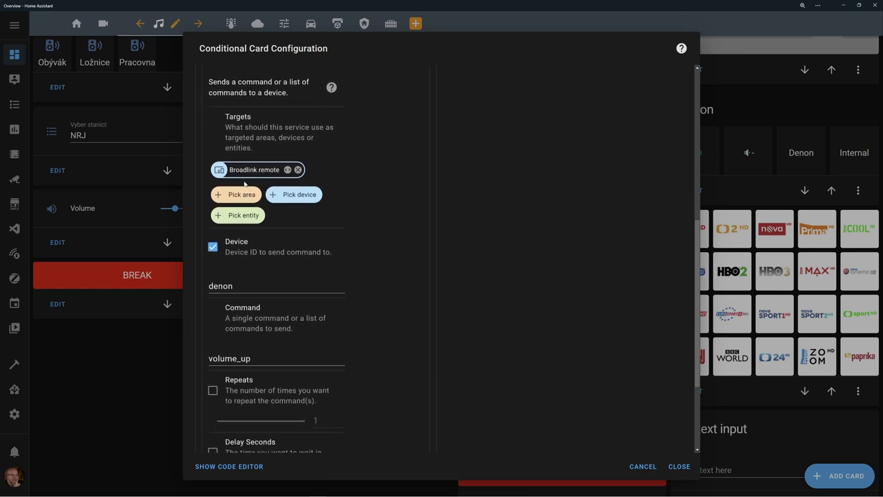
{"action": "scroll", "coordinate": [247, 179], "scroll_direction": "down", "scroll_amount": 2}
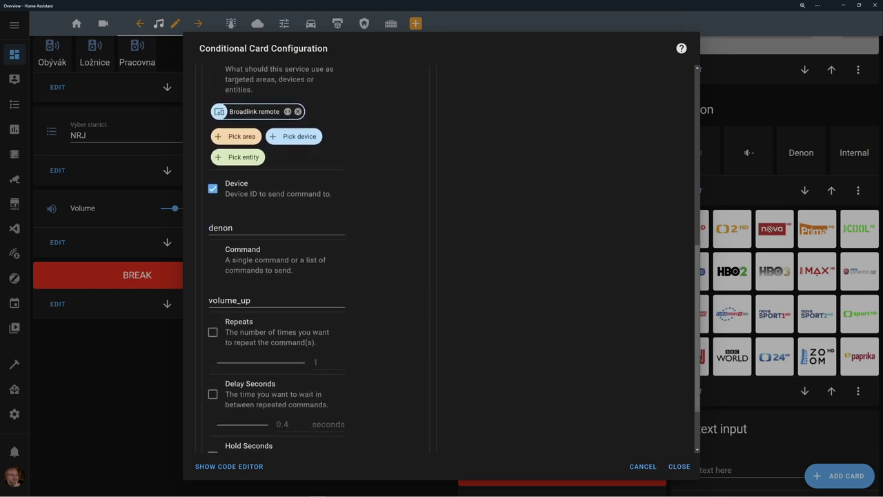
{"action": "scroll", "coordinate": [256, 184], "scroll_direction": "up", "scroll_amount": 10}
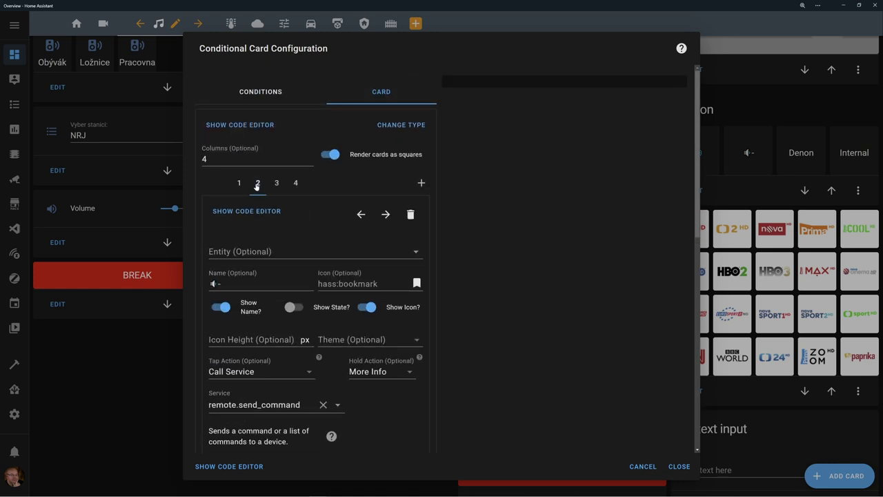
{"action": "left_click", "coordinate": [277, 183]}
{"action": "scroll", "coordinate": [277, 183], "scroll_direction": "down", "scroll_amount": 1}
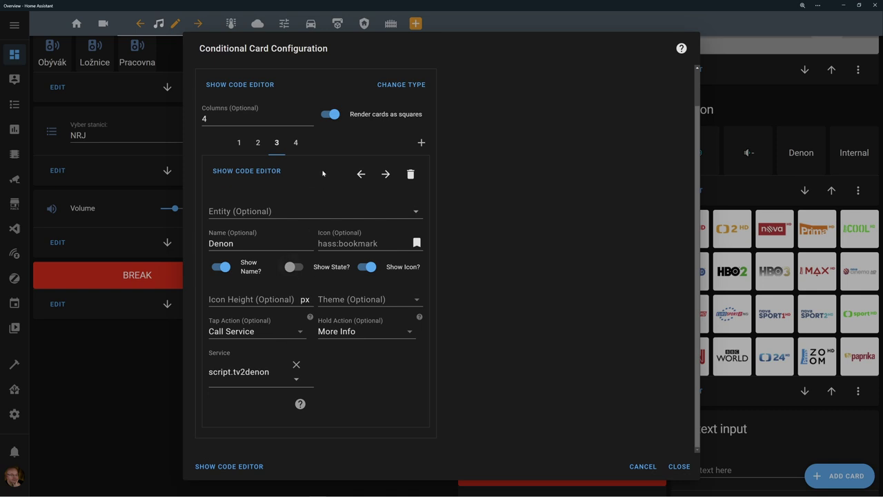
{"action": "left_click", "coordinate": [296, 143]}
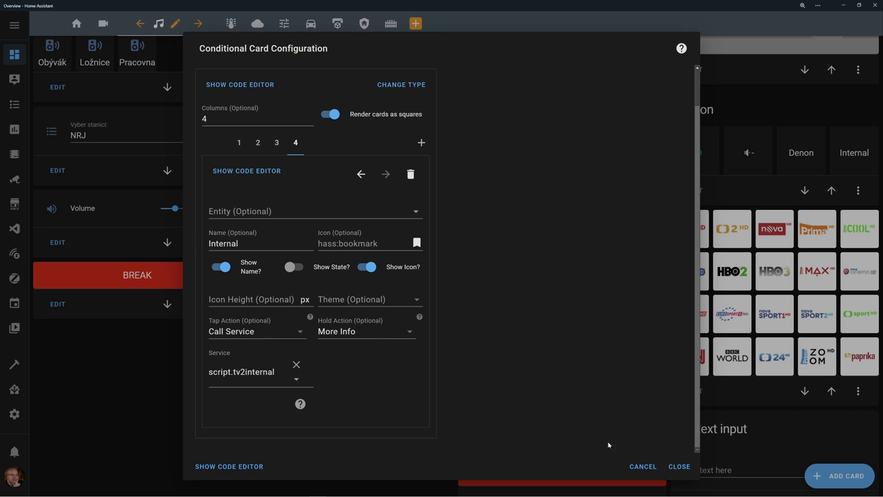
{"action": "left_click", "coordinate": [646, 466]}
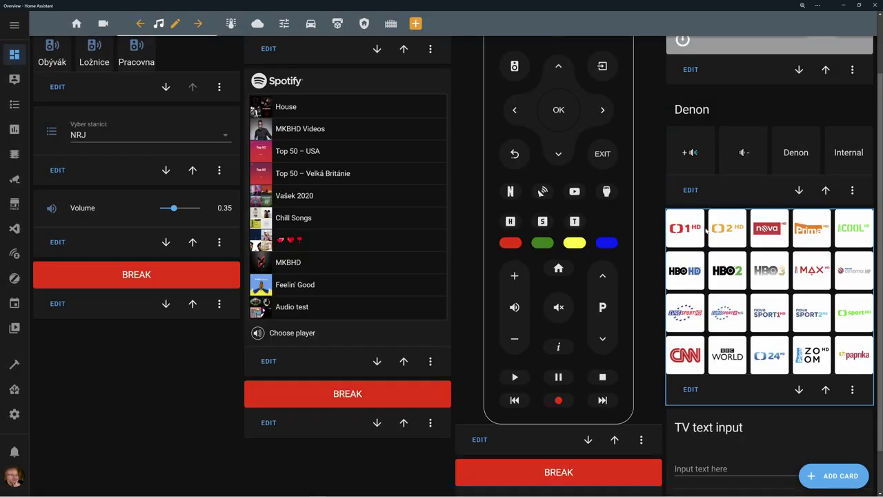
Review the conditional cards of the TV channel logo grid and the TV text input: their conditions and nested card settings.
{"action": "scroll", "coordinate": [516, 97], "scroll_direction": "up", "scroll_amount": 2}
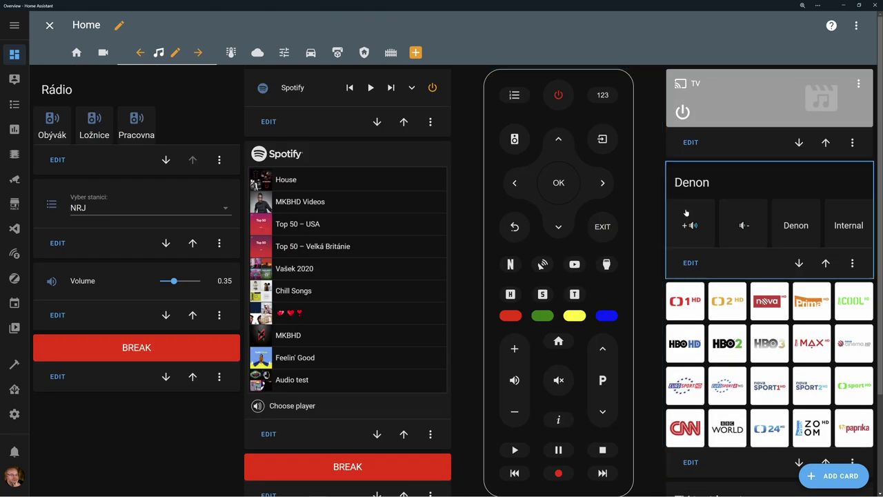
{"action": "scroll", "coordinate": [687, 177], "scroll_direction": "down", "scroll_amount": 2}
{"action": "left_click", "coordinate": [694, 339]}
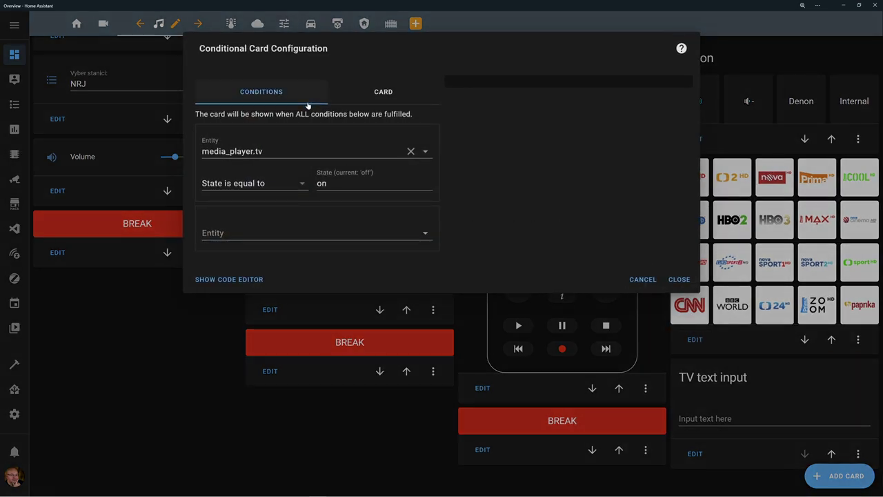
{"action": "left_click", "coordinate": [383, 92]}
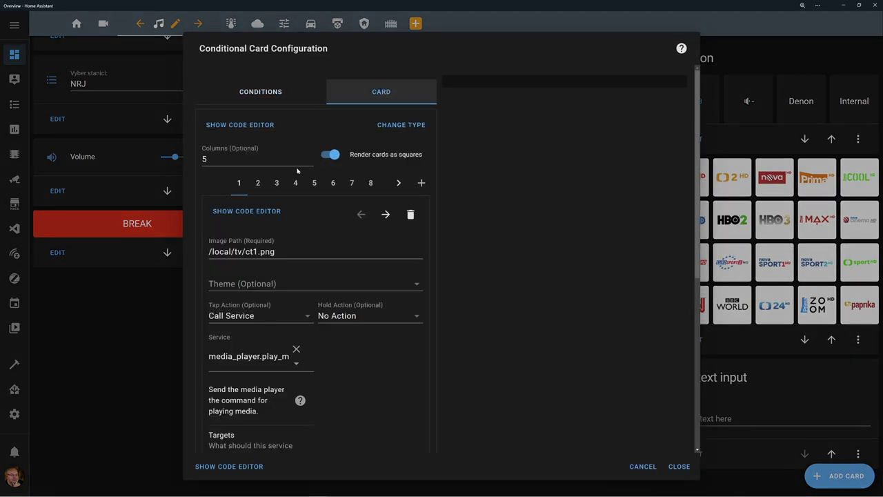
{"action": "scroll", "coordinate": [396, 100], "scroll_direction": "down", "scroll_amount": 2}
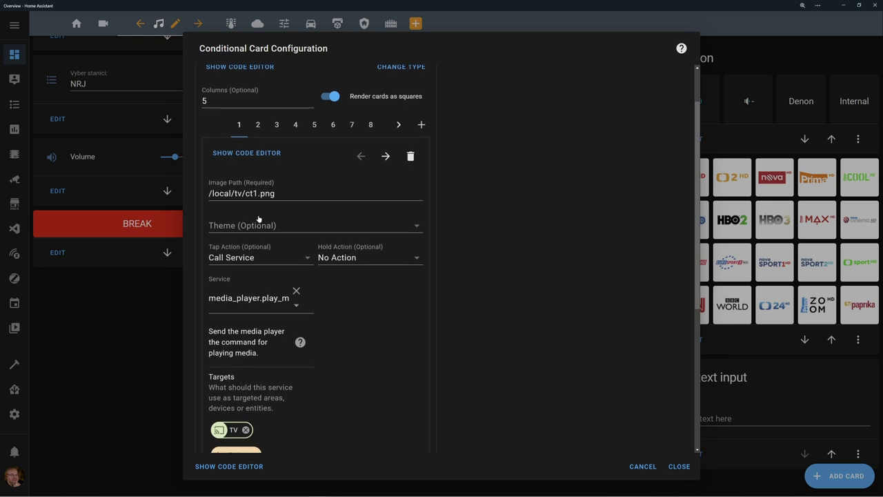
{"action": "scroll", "coordinate": [258, 218], "scroll_direction": "down", "scroll_amount": 2}
{"action": "scroll", "coordinate": [238, 233], "scroll_direction": "down", "scroll_amount": 1}
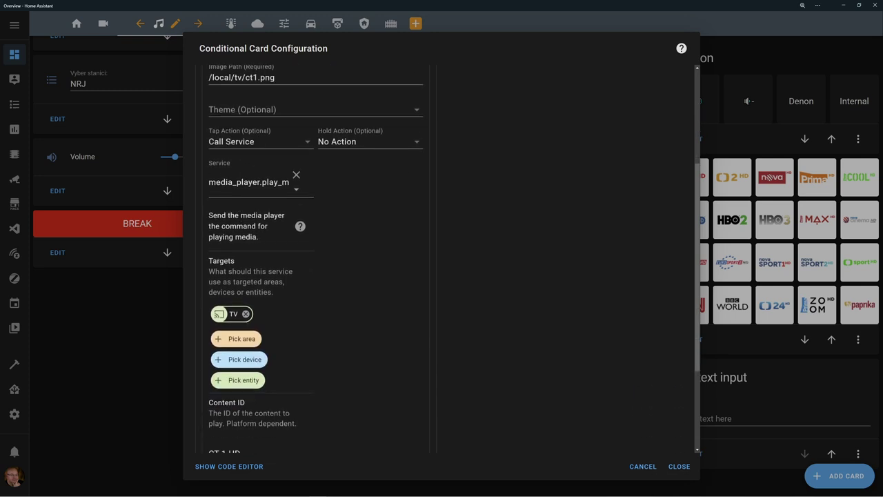
{"action": "scroll", "coordinate": [260, 259], "scroll_direction": "down", "scroll_amount": 4}
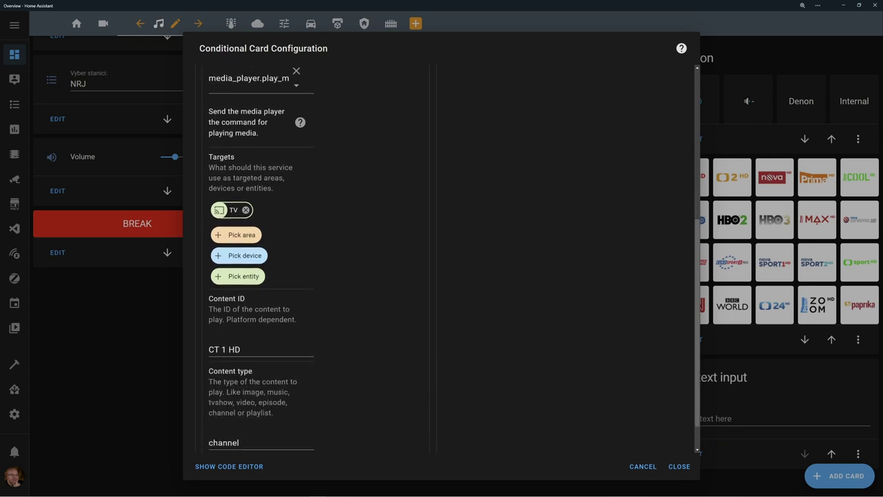
{"action": "scroll", "coordinate": [255, 334], "scroll_direction": "up", "scroll_amount": 9}
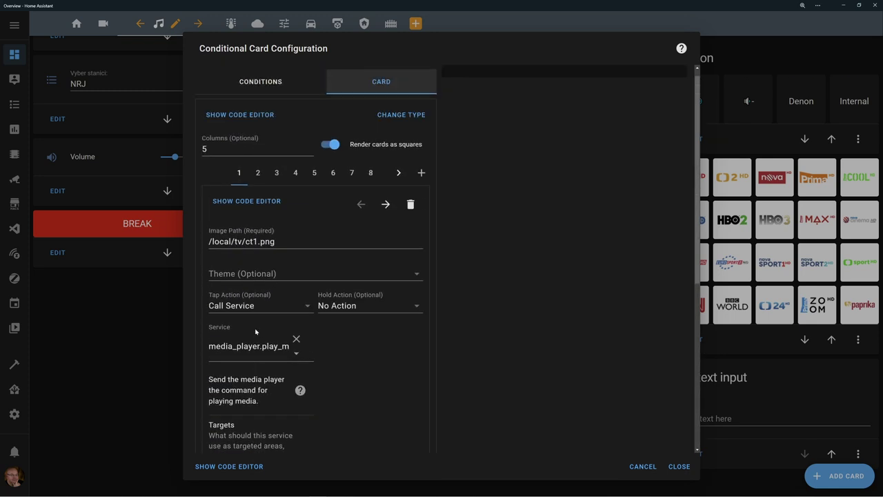
{"action": "left_click", "coordinate": [264, 94]}
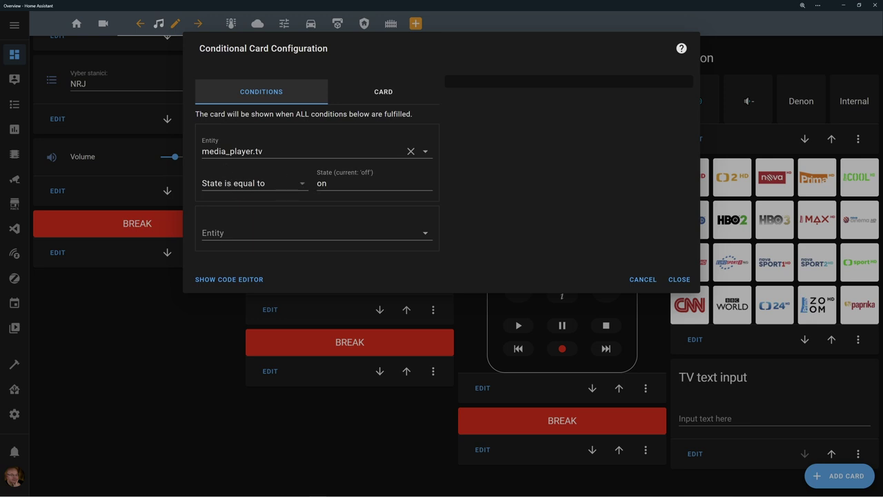
{"action": "left_click", "coordinate": [653, 282]}
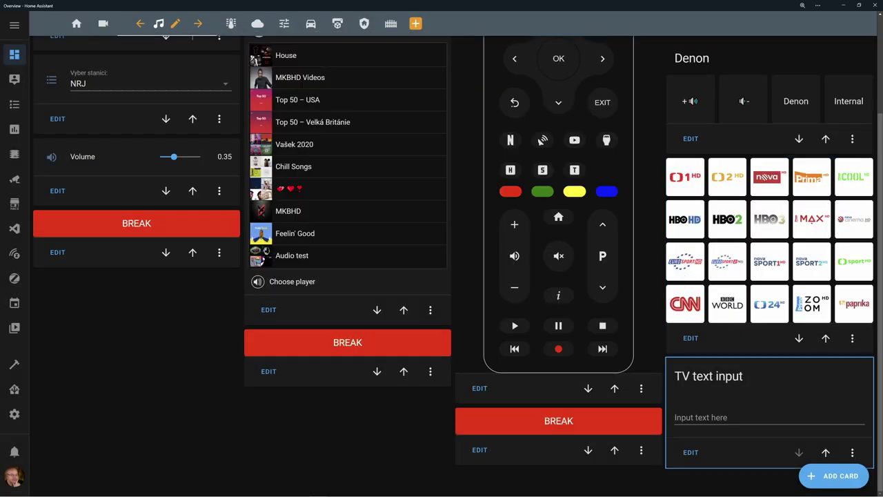
{"action": "left_click", "coordinate": [693, 453]}
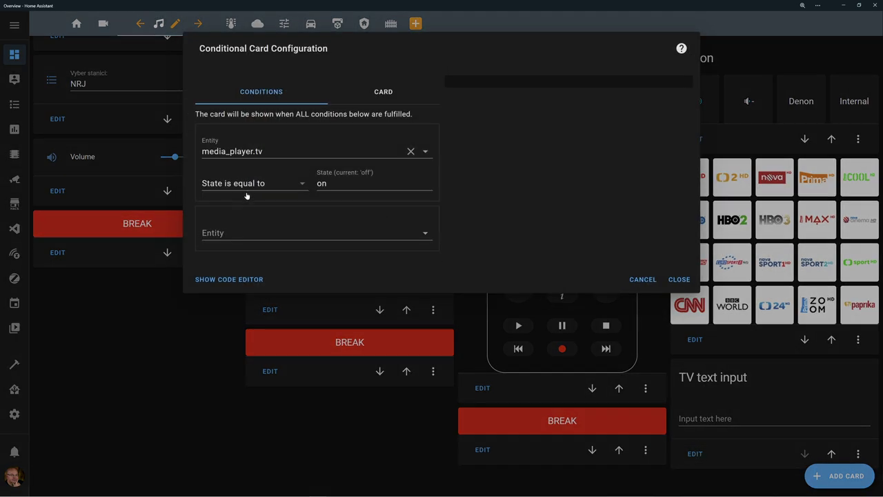
{"action": "left_click", "coordinate": [397, 93]}
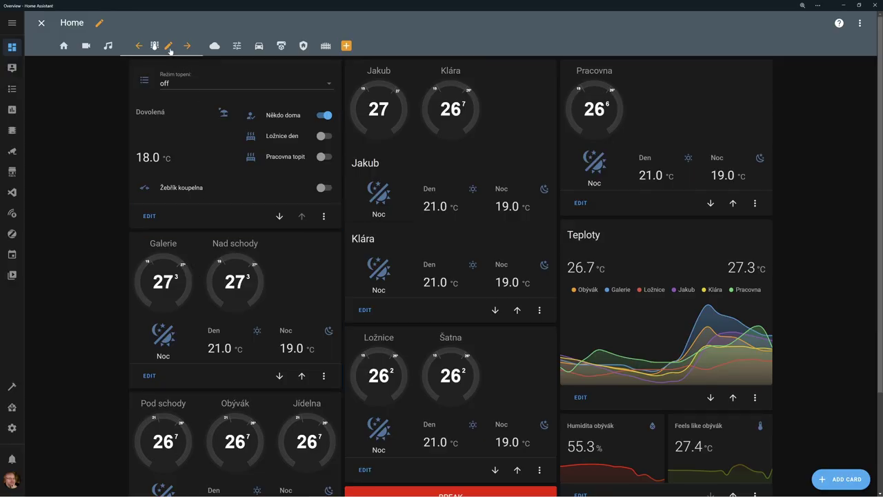
Check the Topení view's settings and layout type without changing them.
{"action": "left_click", "coordinate": [168, 48]}
{"action": "left_click", "coordinate": [169, 47]}
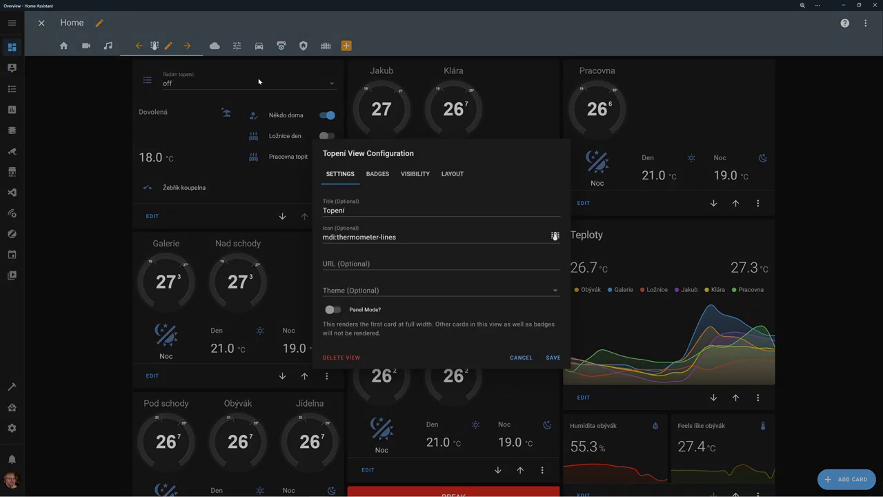
{"action": "left_click", "coordinate": [456, 172]}
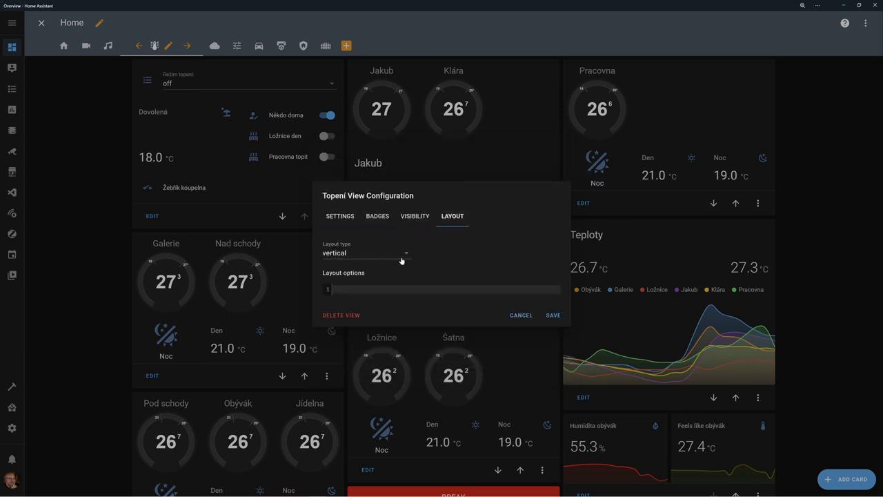
{"action": "left_click", "coordinate": [519, 316]}
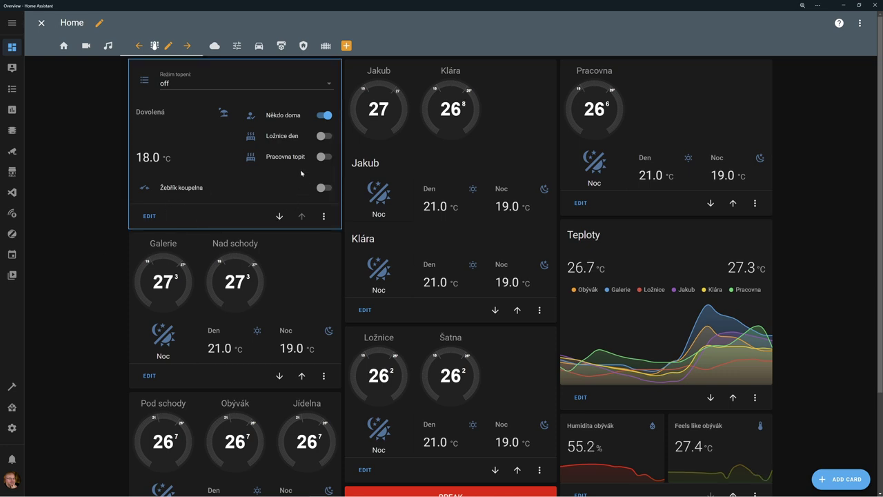
Look at the Režim topení mode options without choosing another one, and view the details of the Dovolená temperature.
{"action": "left_click", "coordinate": [316, 86]}
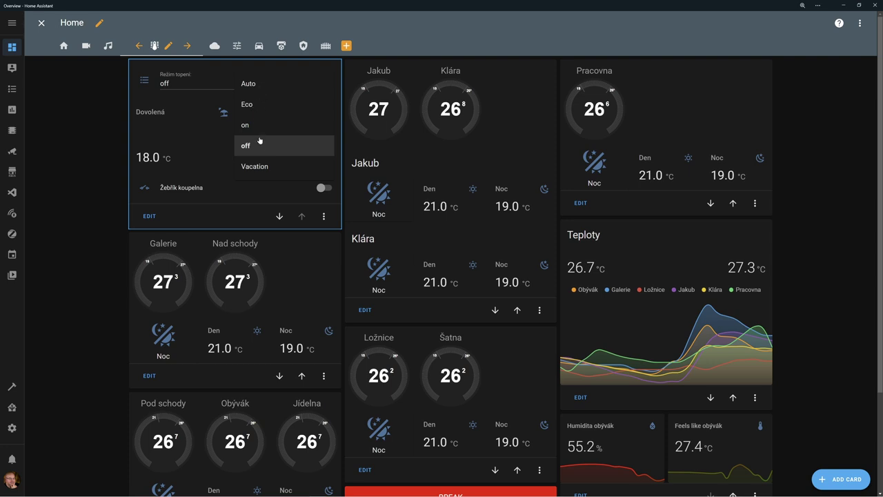
{"action": "left_click", "coordinate": [84, 145]}
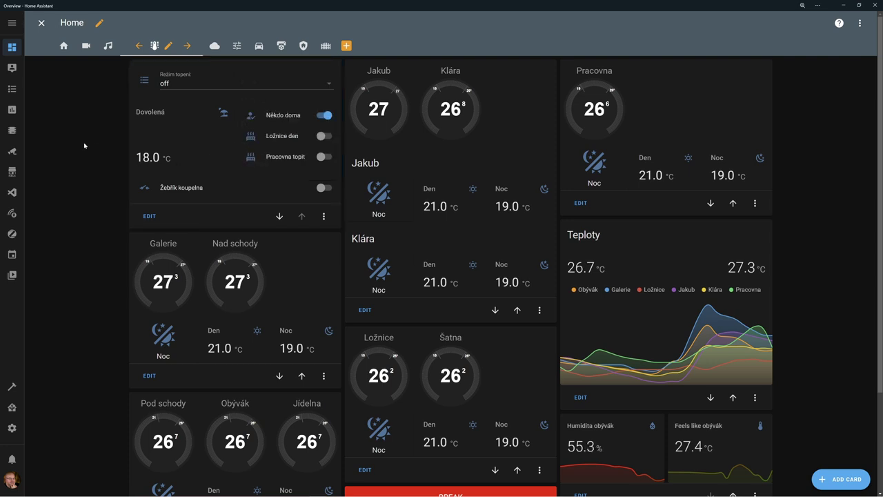
{"action": "left_click", "coordinate": [157, 124]}
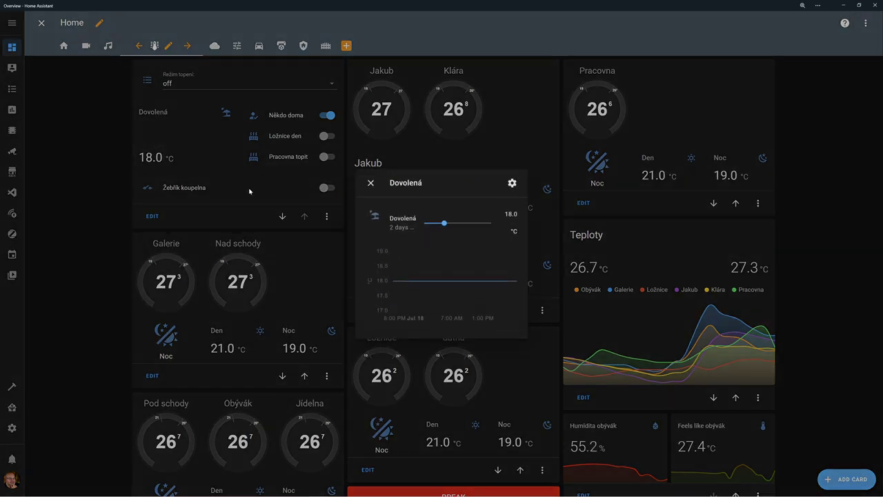
Close the Dovolená details and review the heating mode card's YAML configuration without changing it.
{"action": "left_click", "coordinate": [370, 184]}
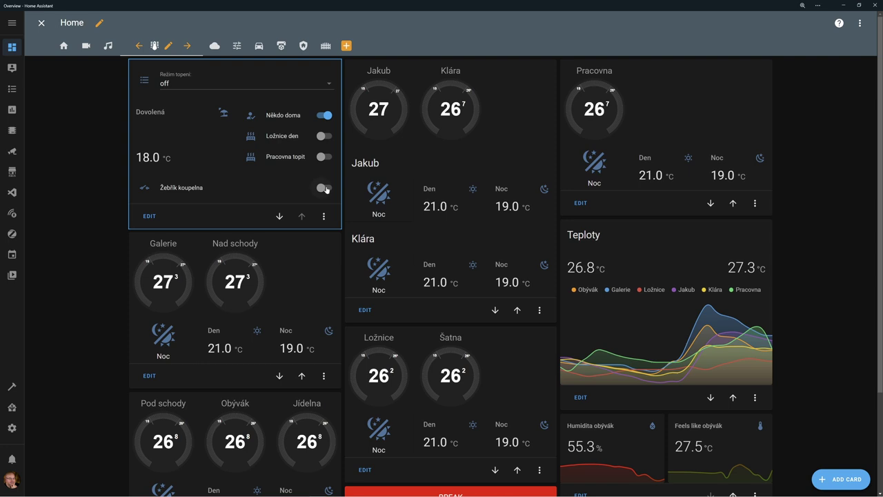
{"action": "left_click", "coordinate": [149, 216]}
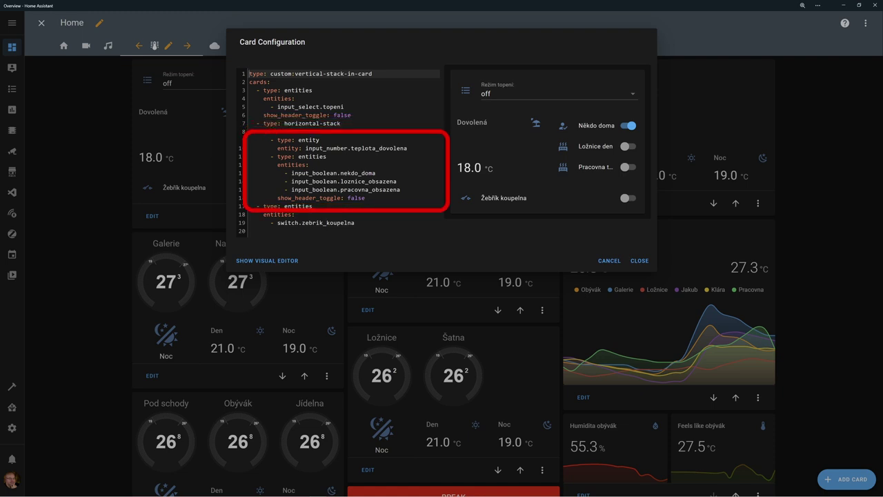
{"action": "left_click", "coordinate": [612, 261]}
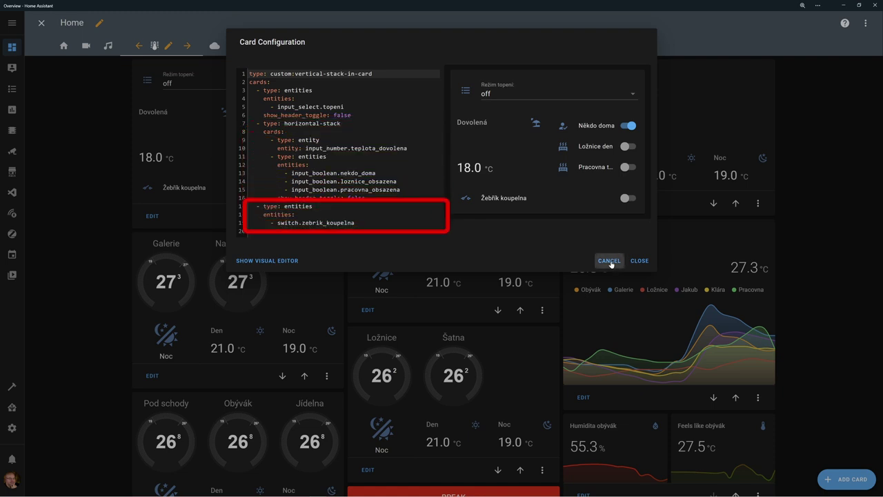
Try the day/night button on the Galerie card, and view the details of its Den temperature.
{"action": "scroll", "coordinate": [159, 131], "scroll_direction": "down", "scroll_amount": 2}
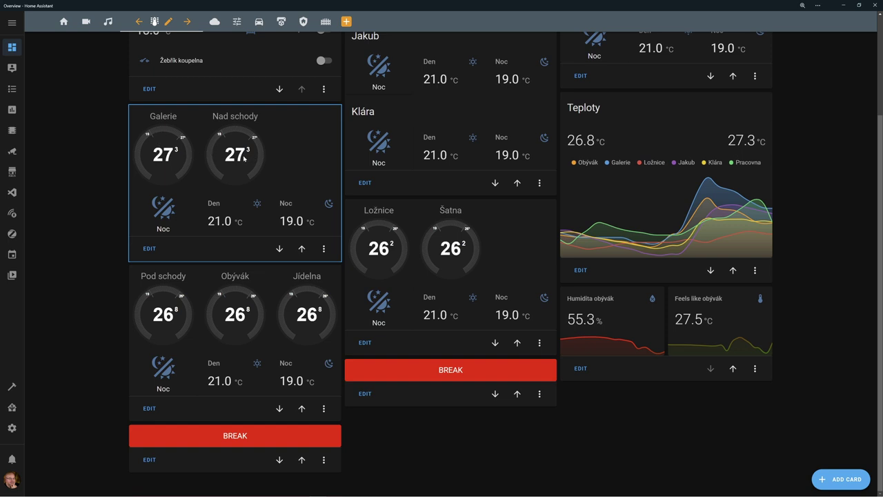
{"action": "left_click", "coordinate": [163, 210]}
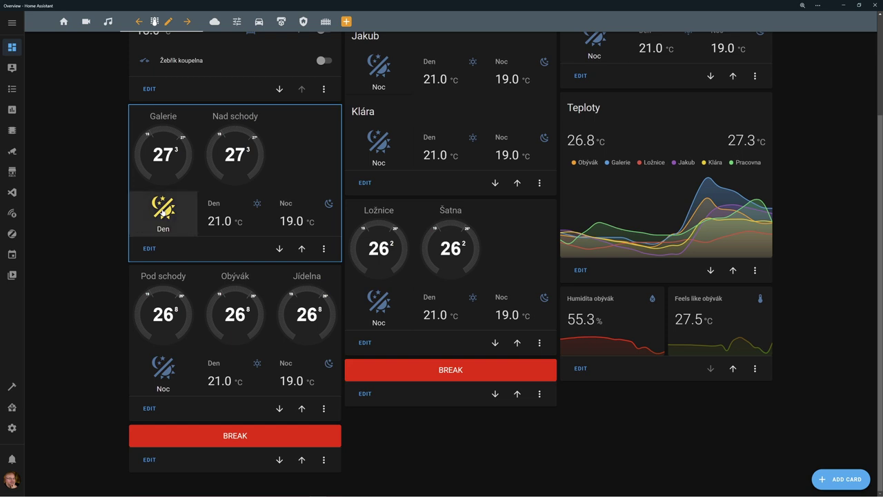
{"action": "left_click", "coordinate": [222, 221]}
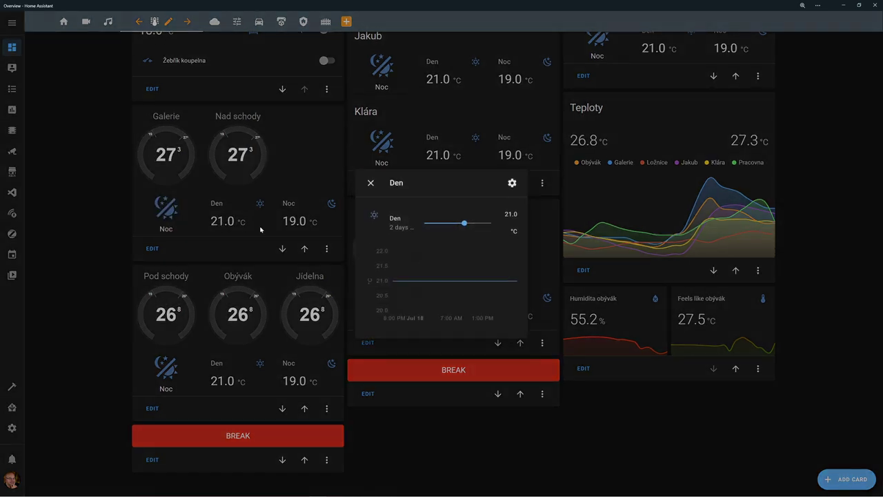
{"action": "left_click", "coordinate": [371, 183]}
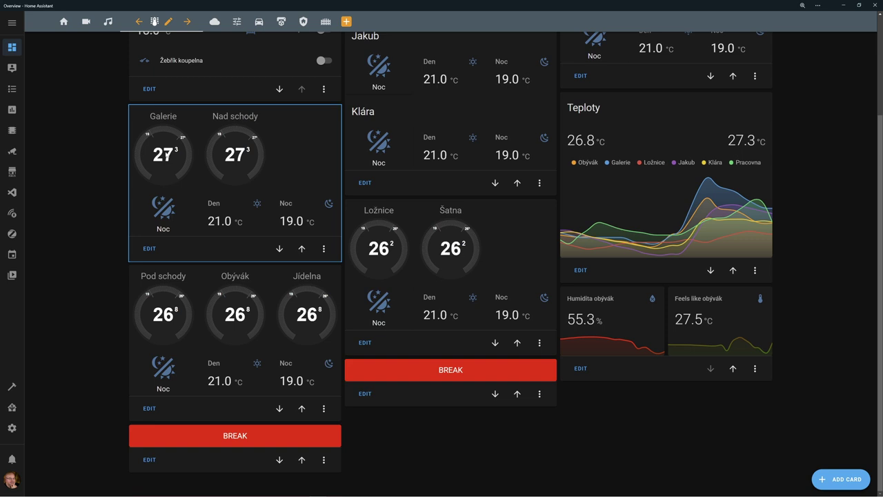
Examine the thermostat-dark-card entries for Galerie and Nad schody in the Galerie card's configuration.
{"action": "left_click", "coordinate": [150, 250]}
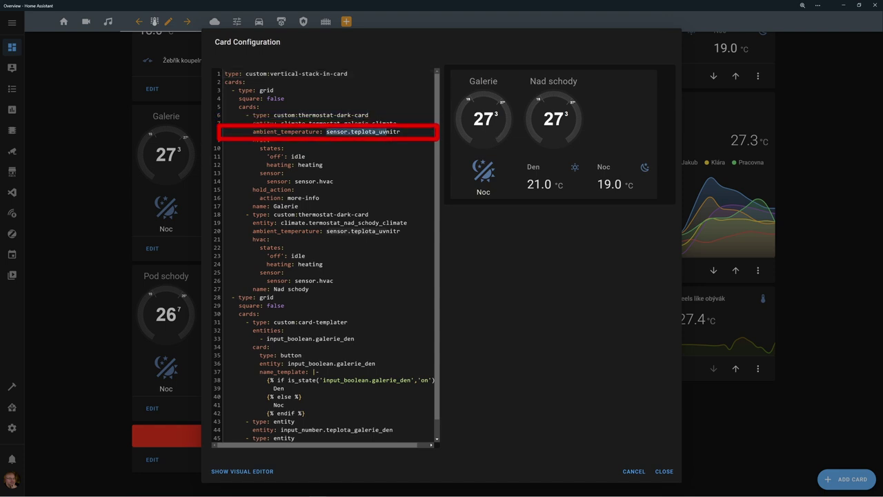
{"action": "left_click_drag", "start_coordinate": [252, 139], "coordinate": [295, 181]}
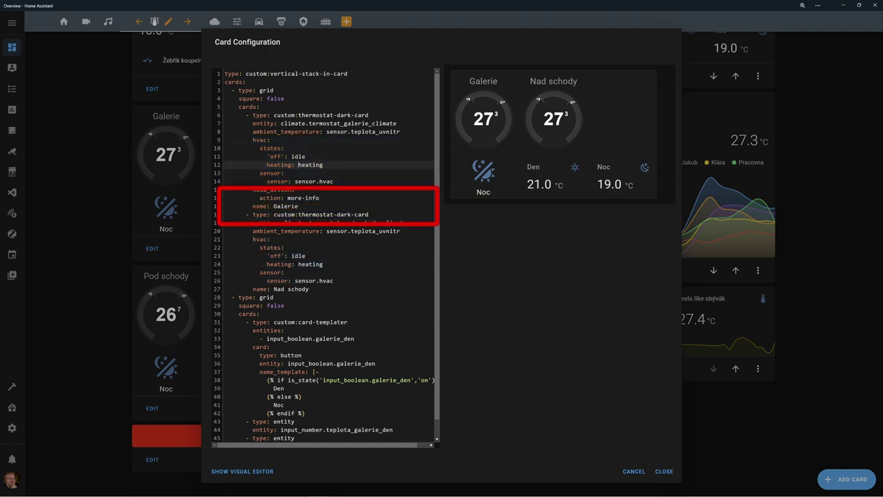
{"action": "left_click_drag", "start_coordinate": [225, 213], "coordinate": [315, 264]}
{"action": "scroll", "coordinate": [325, 255], "scroll_direction": "down", "scroll_amount": 1}
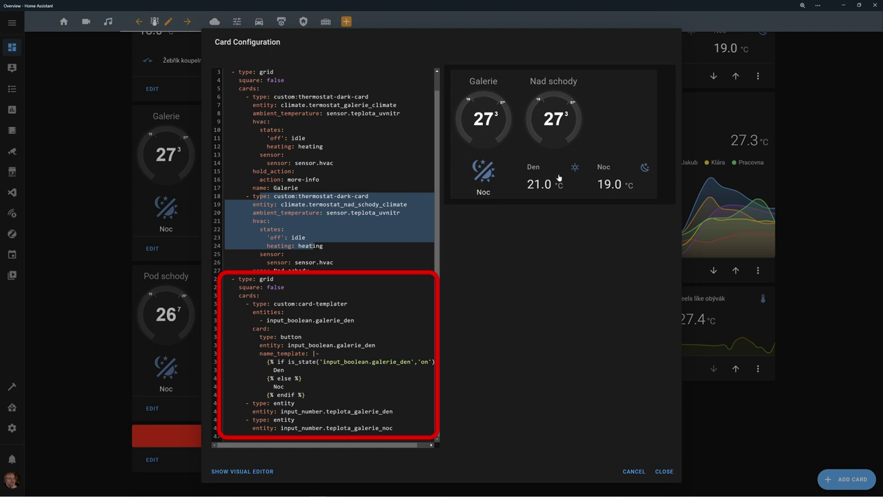
Examine the card-templater button's Den/Noc name template and the two temperature entities, leaving the Galerie card unchanged.
{"action": "left_click_drag", "start_coordinate": [260, 337], "coordinate": [302, 337]}
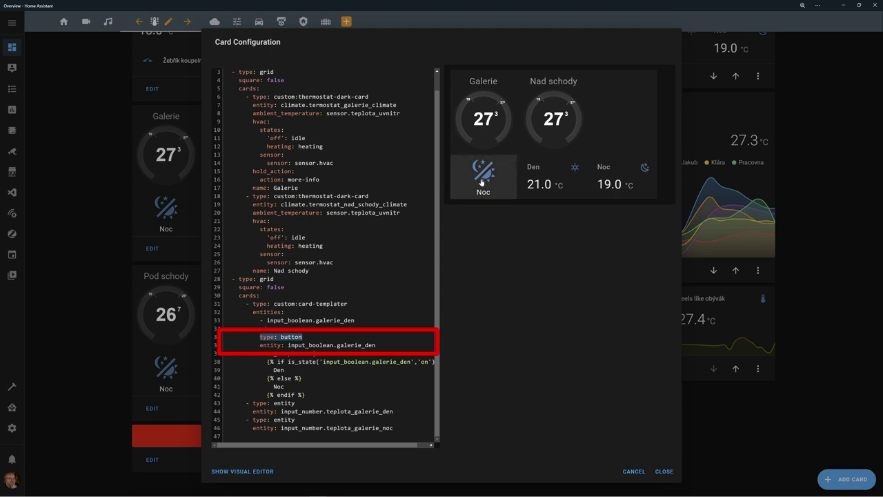
{"action": "left_click", "coordinate": [304, 337]}
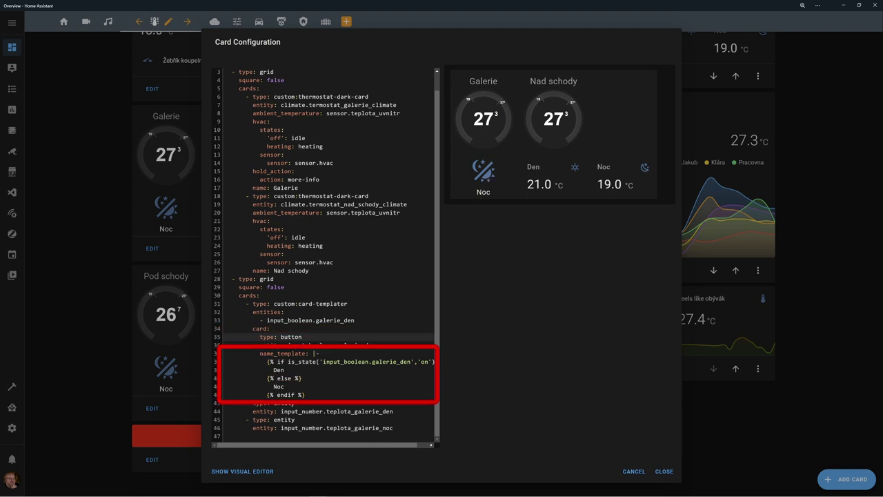
{"action": "scroll", "coordinate": [325, 258], "scroll_direction": "right", "scroll_amount": 1}
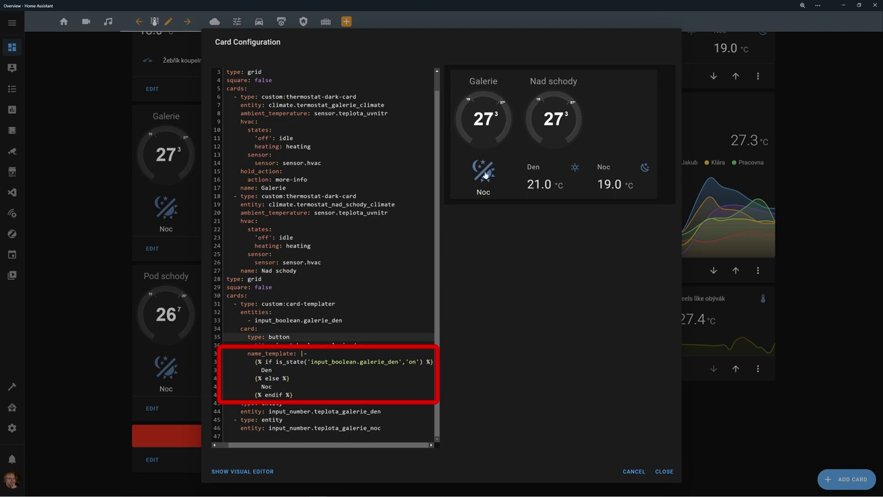
{"action": "left_click", "coordinate": [483, 178]}
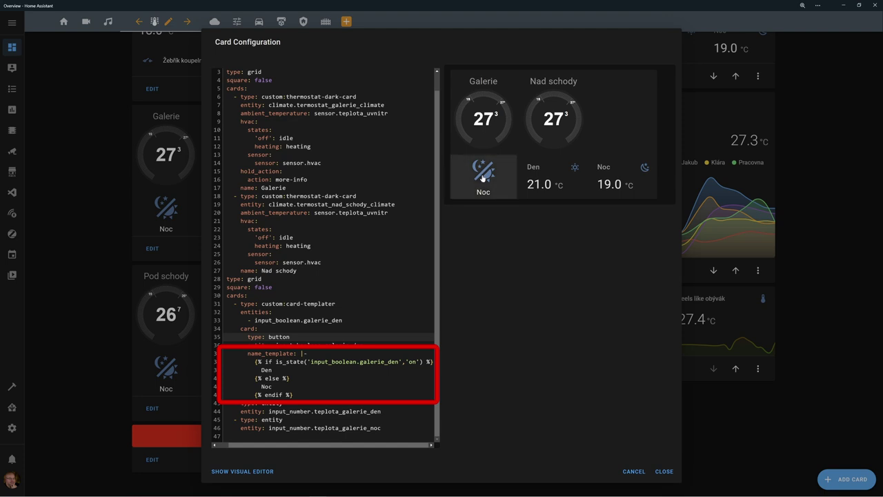
{"action": "left_click", "coordinate": [485, 178]}
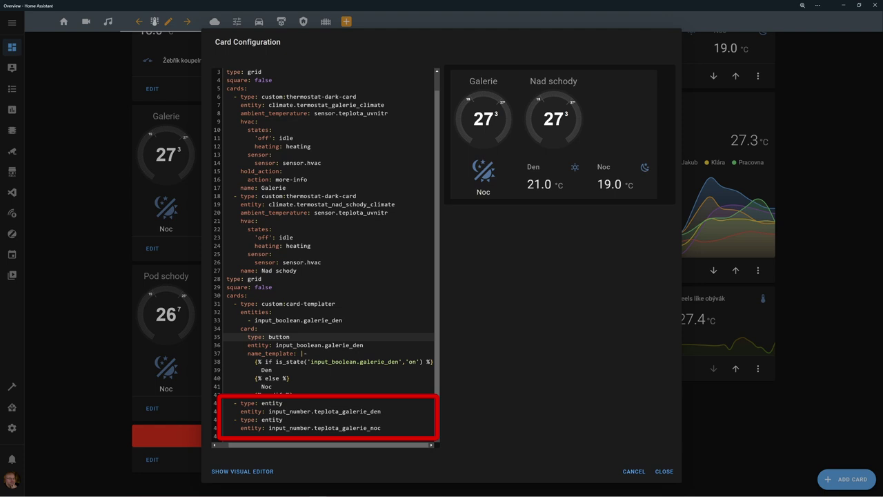
{"action": "left_click", "coordinate": [634, 471]}
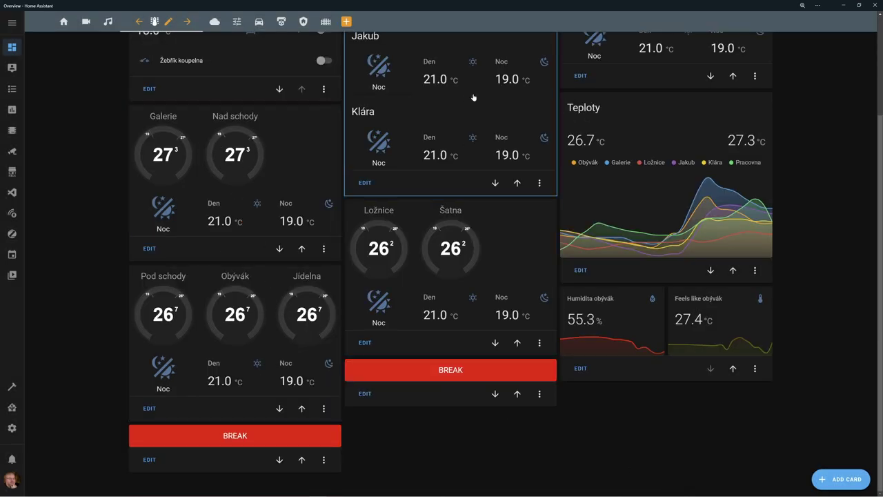
Review the mini-graph-card configuration of the Teploty card without changing it.
{"action": "scroll", "coordinate": [491, 222], "scroll_direction": "up", "scroll_amount": 2}
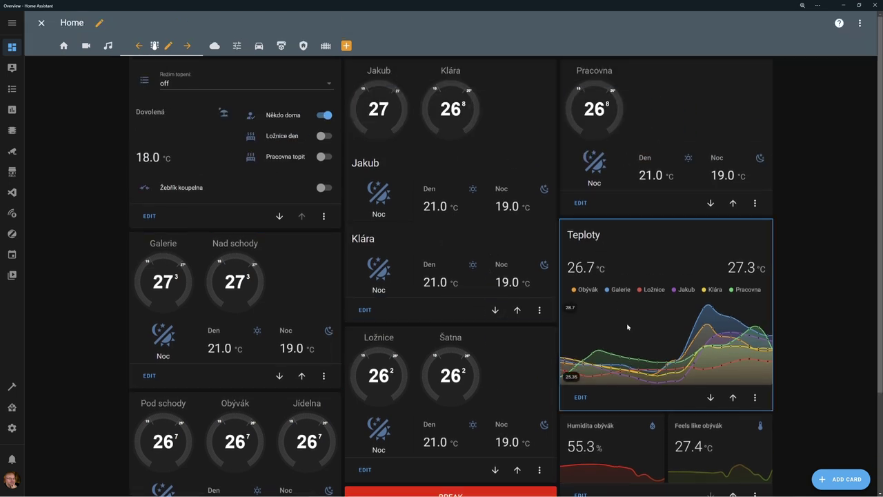
{"action": "scroll", "coordinate": [628, 326], "scroll_direction": "down", "scroll_amount": 2}
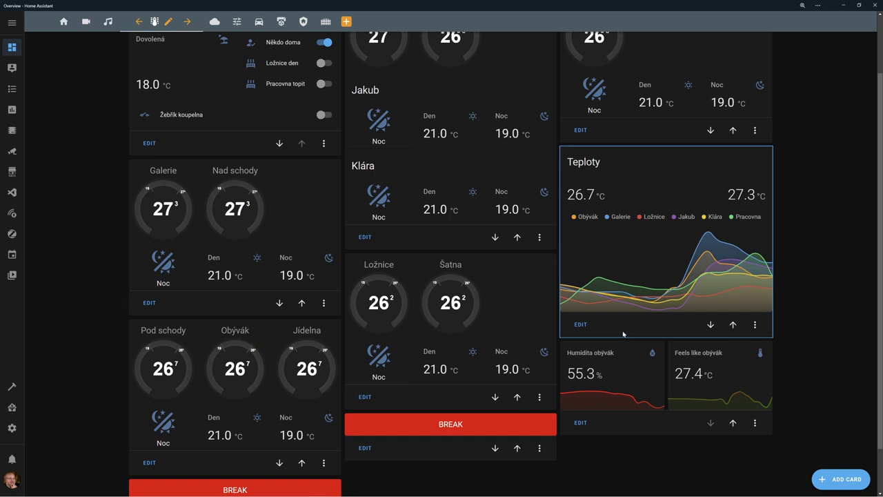
{"action": "left_click", "coordinate": [581, 325]}
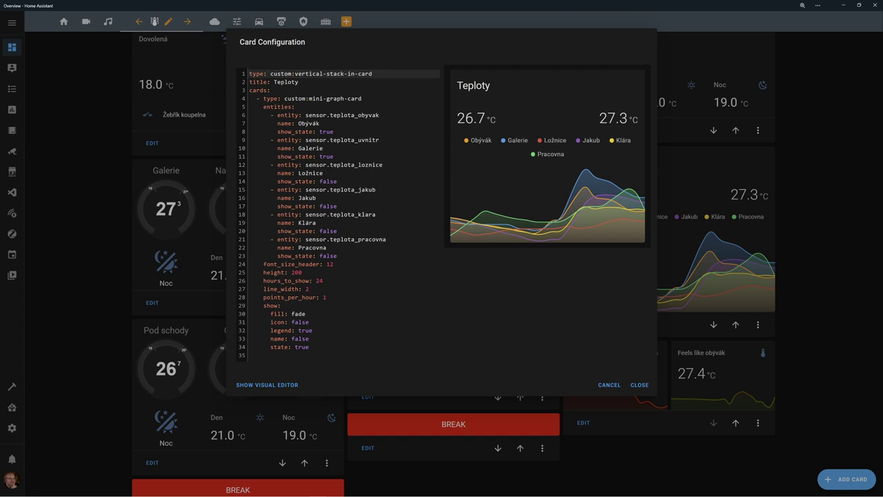
{"action": "left_click", "coordinate": [259, 99]}
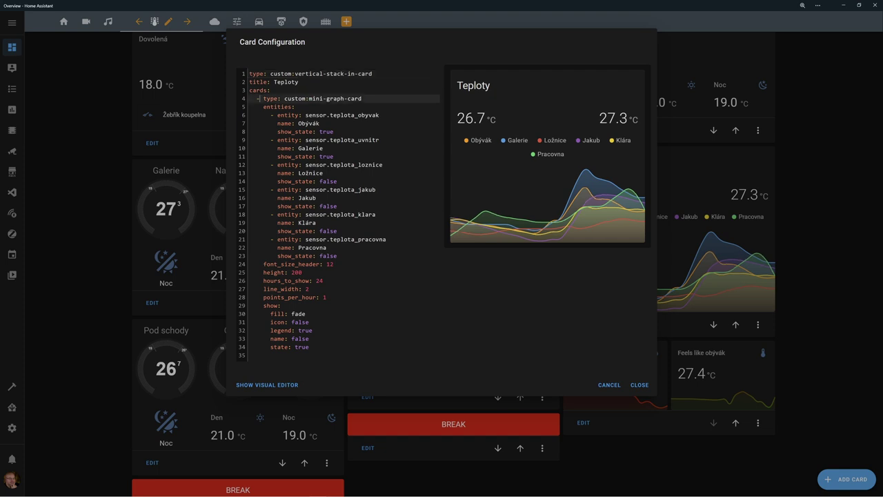
{"action": "left_click", "coordinate": [610, 387]}
Review the grid card holding the Humidita obývák and Feels like obývák mini-graphs, including the humidity graph's color thresholds.
{"action": "left_click", "coordinate": [583, 423]}
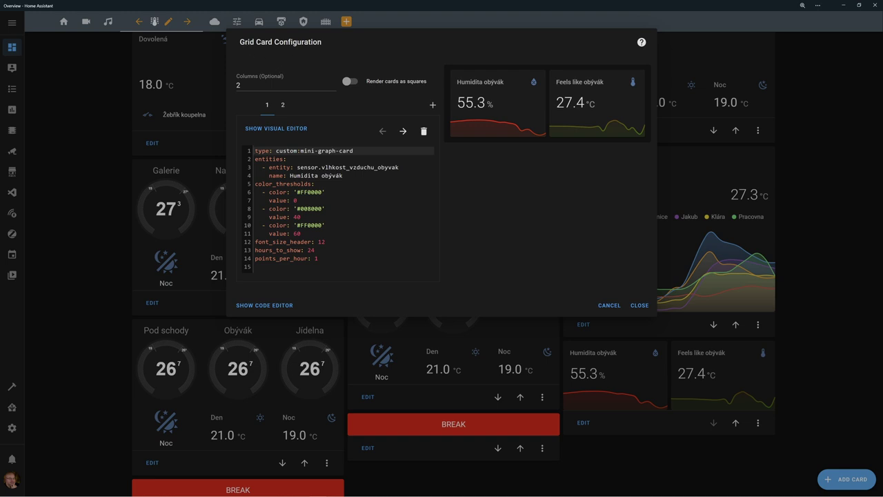
{"action": "left_click", "coordinate": [283, 105]}
{"action": "left_click", "coordinate": [268, 108]}
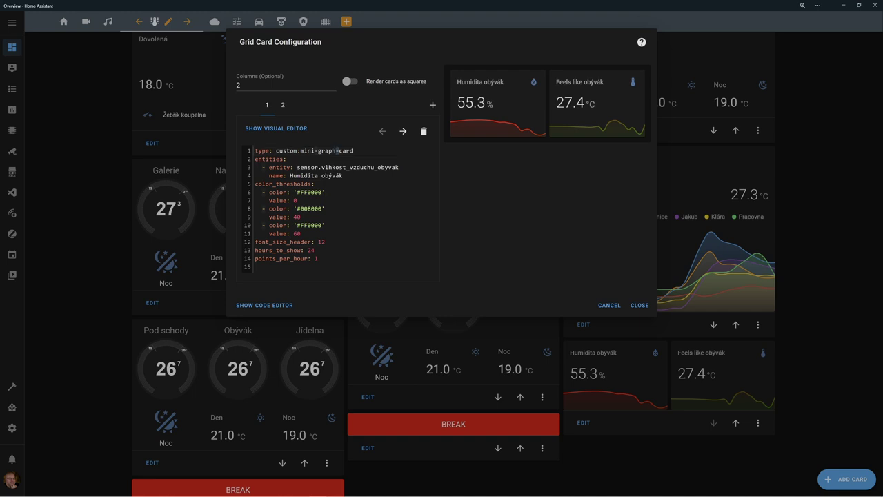
{"action": "left_click", "coordinate": [345, 150]}
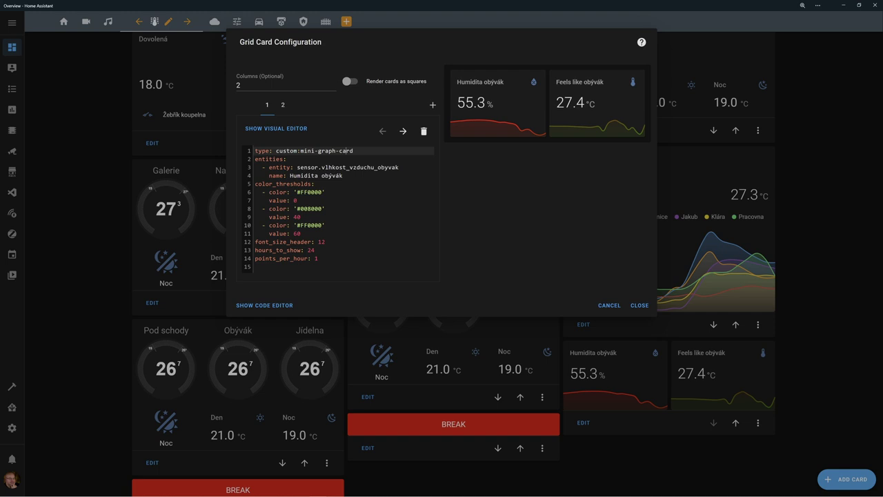
{"action": "mouse_move", "coordinate": [605, 130]}
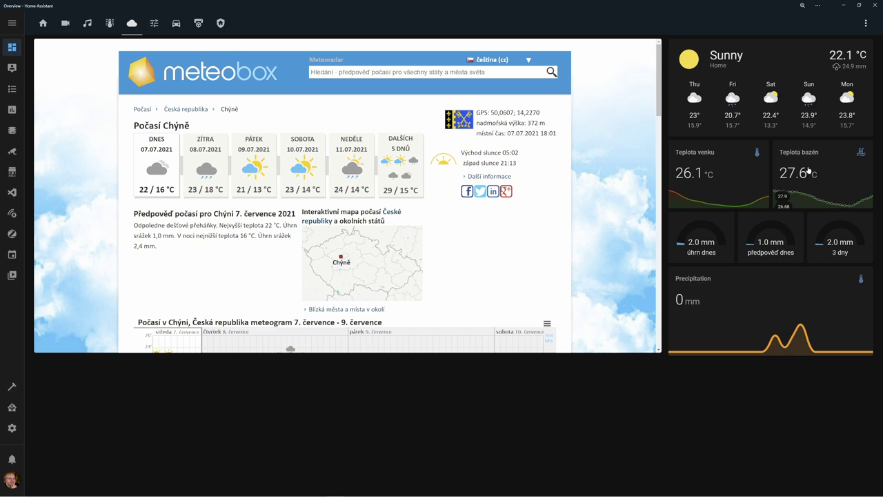
Test the weather view's responsive layout by narrowing the restored window until the current weather cards move below the forecast.
{"action": "scroll", "coordinate": [436, 203], "scroll_direction": "down", "scroll_amount": 2}
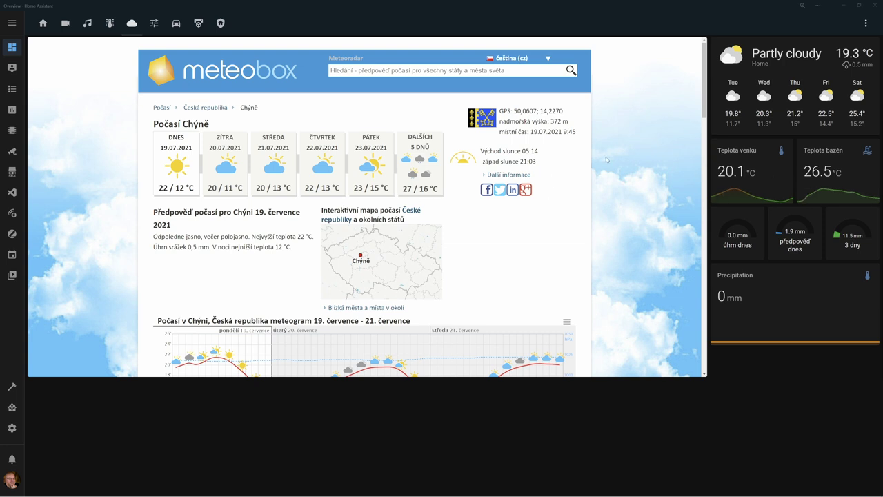
{"action": "left_click", "coordinate": [860, 7]}
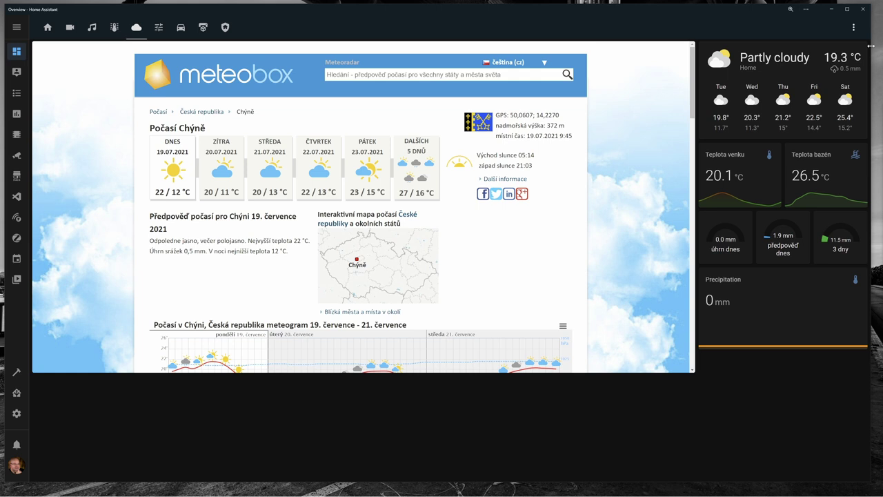
{"action": "left_click_drag", "start_coordinate": [871, 45], "coordinate": [812, 60]}
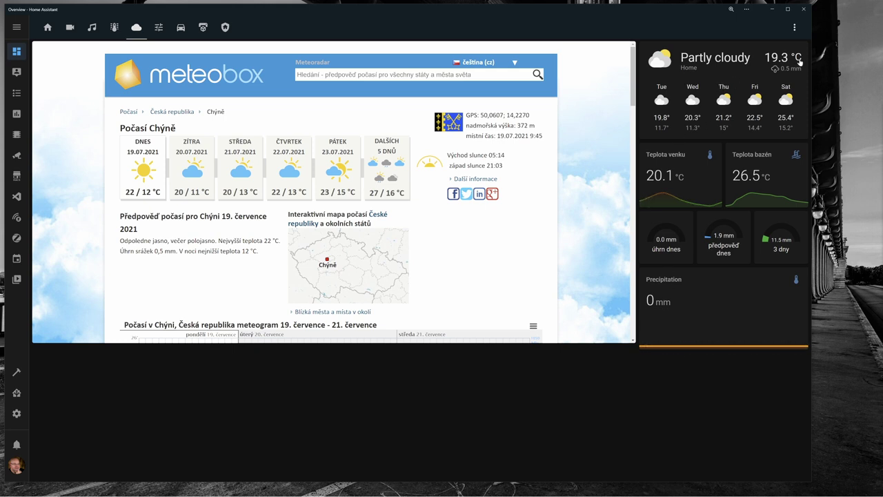
{"action": "left_click_drag", "start_coordinate": [812, 61], "coordinate": [667, 74]}
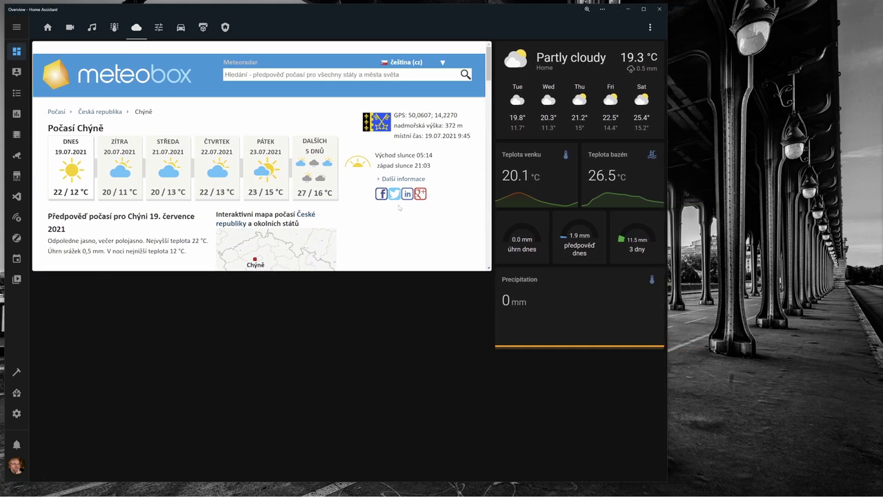
{"action": "left_click_drag", "start_coordinate": [667, 125], "coordinate": [643, 127]}
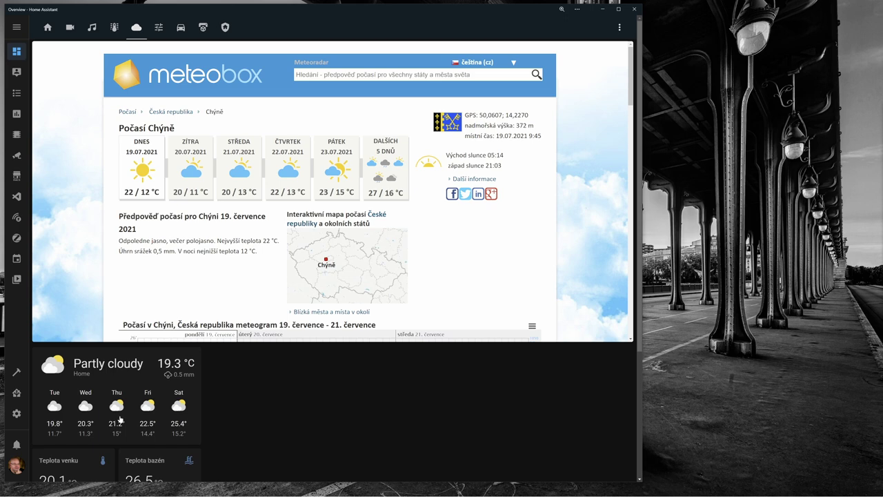
Check the weather view at roughly phone width, and return the window to its maximized size.
{"action": "left_click_drag", "start_coordinate": [636, 228], "coordinate": [362, 160]}
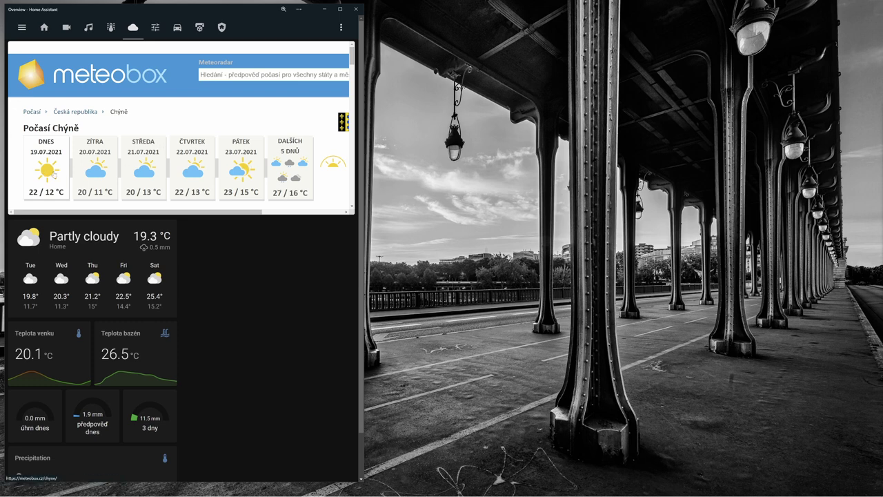
{"action": "left_click_drag", "start_coordinate": [363, 173], "coordinate": [289, 167]}
{"action": "mouse_move", "coordinate": [210, 481]}
{"action": "left_mouse_down"}
{"action": "mouse_move", "coordinate": [245, 481]}
{"action": "mouse_move", "coordinate": [196, 481]}
{"action": "left_mouse_up"}
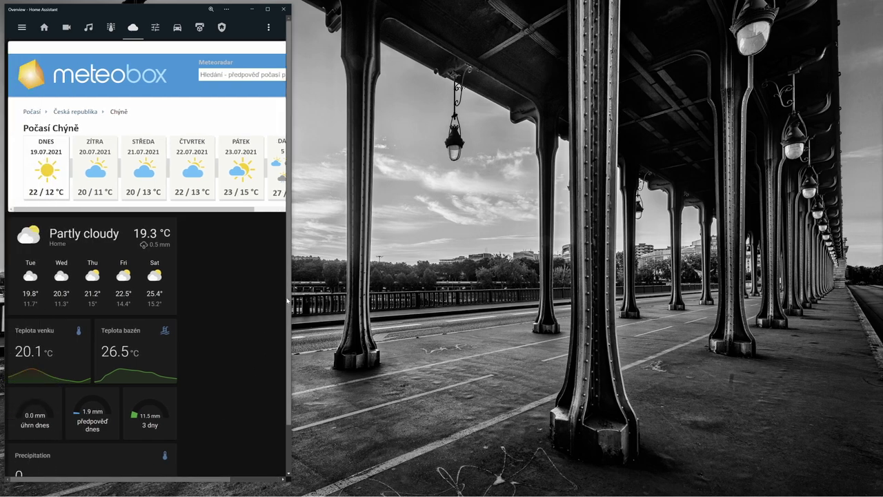
{"action": "left_click_drag", "start_coordinate": [287, 301], "coordinate": [838, 264]}
{"action": "double_click", "coordinate": [832, 12]}
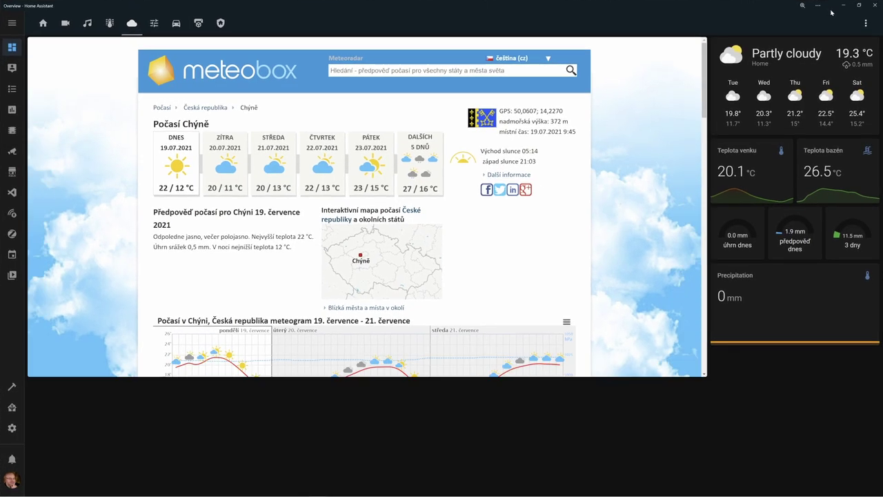
Put the dashboard in edit mode and inspect the Forecast view's grid layout options and media queries without saving changes.
{"action": "left_click", "coordinate": [866, 23]}
{"action": "left_click", "coordinate": [842, 47]}
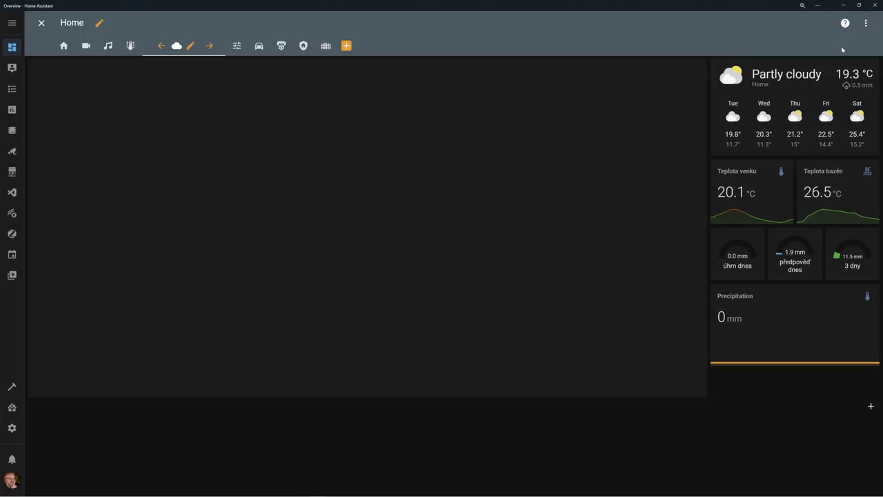
{"action": "left_click", "coordinate": [190, 47]}
{"action": "left_click", "coordinate": [461, 176]}
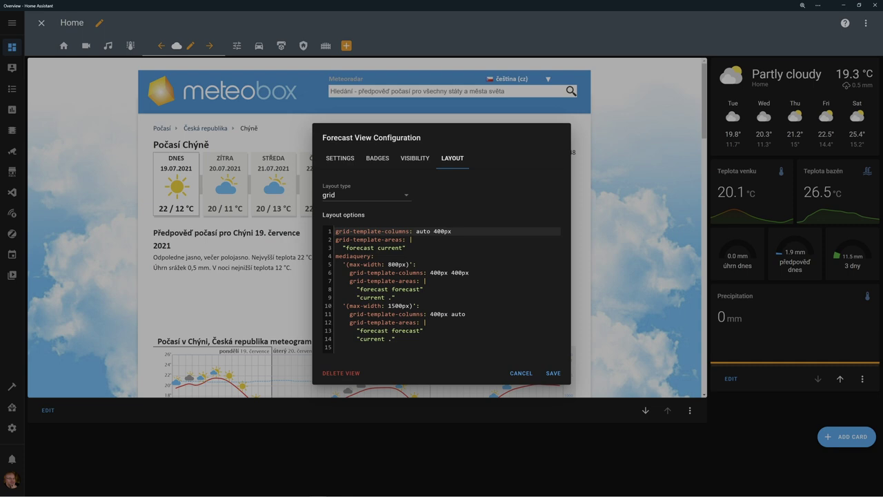
{"action": "left_click", "coordinate": [518, 373]}
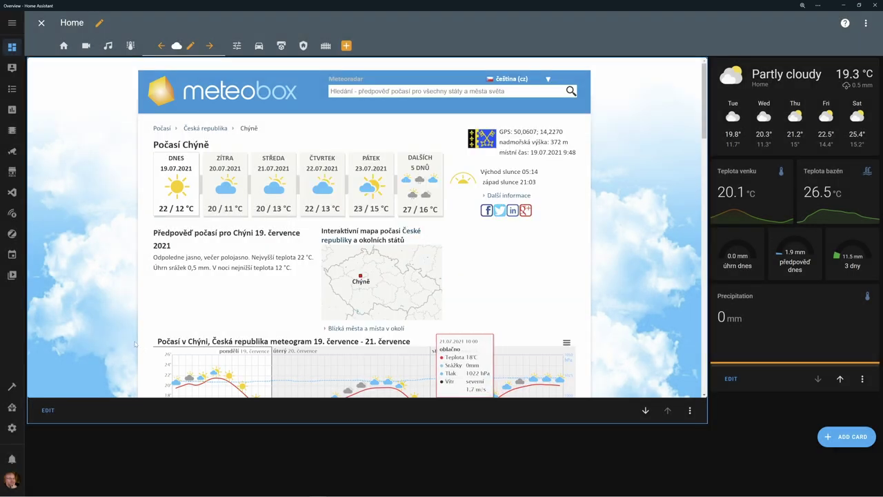
Inspect the meteobox webpage card's code, focusing on its view_layout grid-area assignment, and leave it without saving.
{"action": "left_click", "coordinate": [48, 409]}
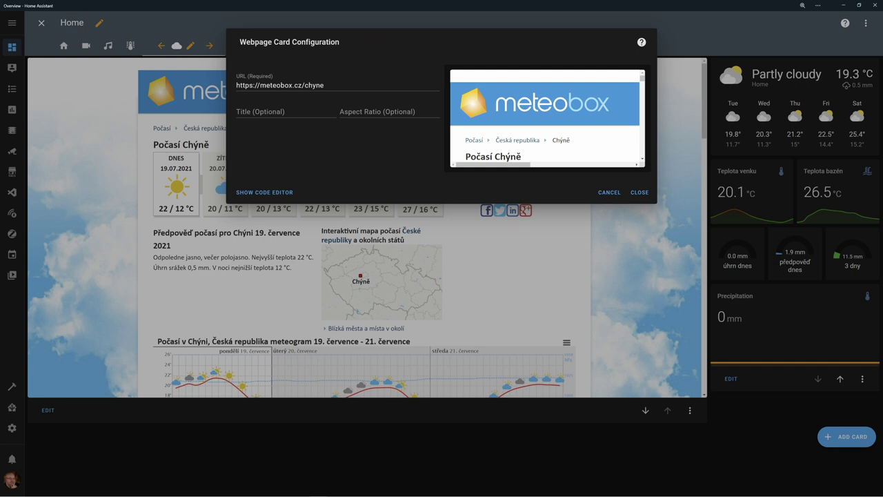
{"action": "left_click", "coordinate": [267, 192]}
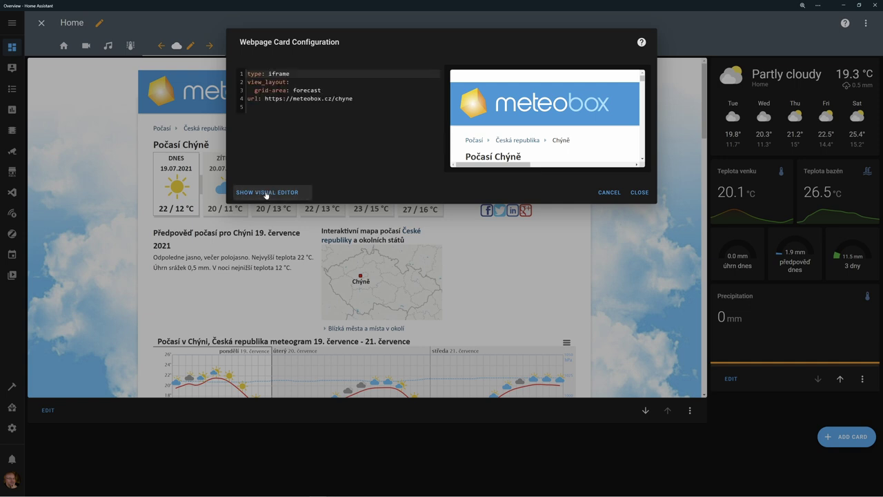
{"action": "left_click_drag", "start_coordinate": [247, 82], "coordinate": [322, 90]}
{"action": "left_click", "coordinate": [287, 90]}
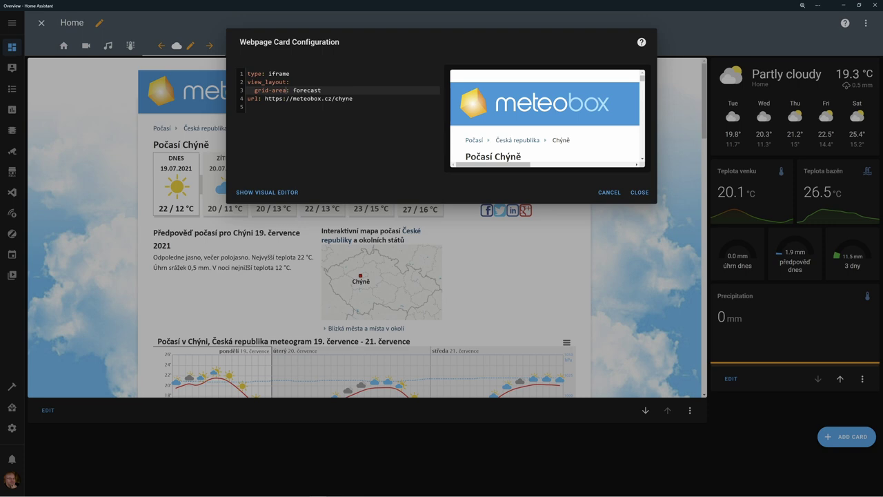
{"action": "left_click", "coordinate": [609, 193]}
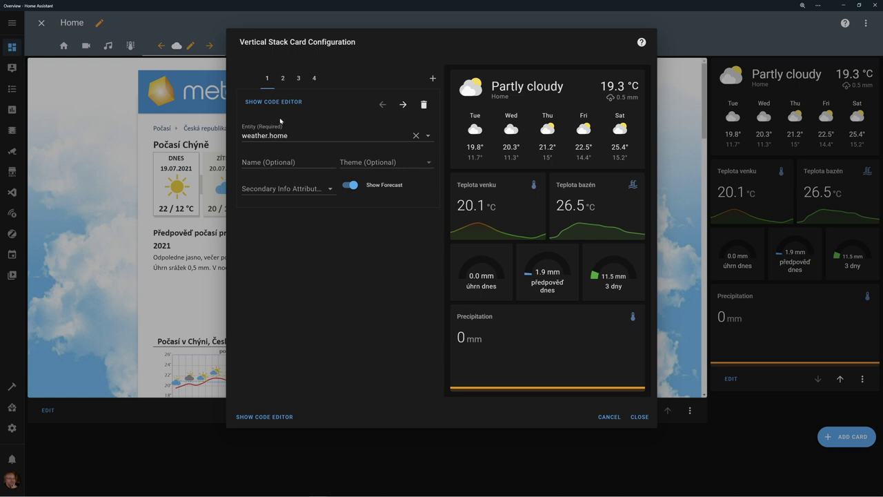
Review the cards inside the weather vertical stack and the stack's view_layout grid-area in code, leaving it unchanged.
{"action": "left_click", "coordinate": [298, 79]}
{"action": "left_click", "coordinate": [314, 78]}
{"action": "left_click", "coordinate": [267, 78]}
{"action": "left_click", "coordinate": [282, 78]}
{"action": "left_click", "coordinate": [288, 157]}
{"action": "left_click", "coordinate": [270, 161]}
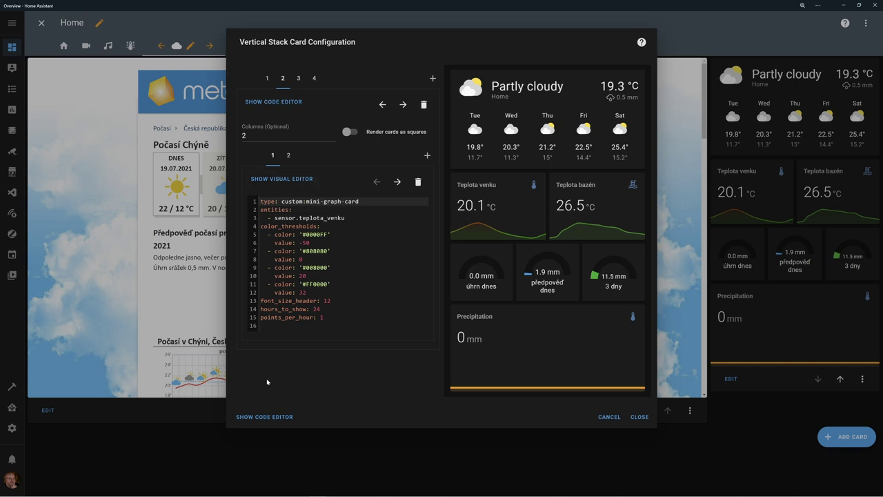
{"action": "left_click", "coordinate": [279, 417]}
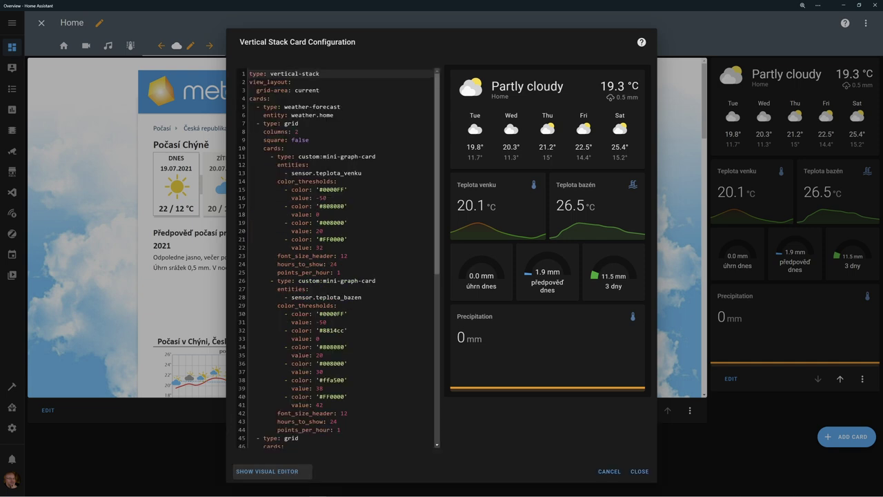
{"action": "left_click", "coordinate": [250, 82]}
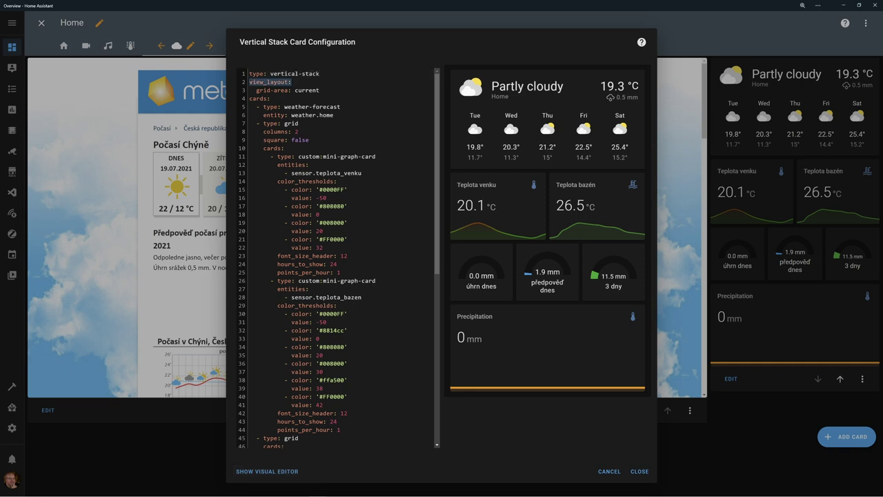
{"action": "left_click", "coordinate": [288, 90]}
{"action": "key", "text": "Escape"}
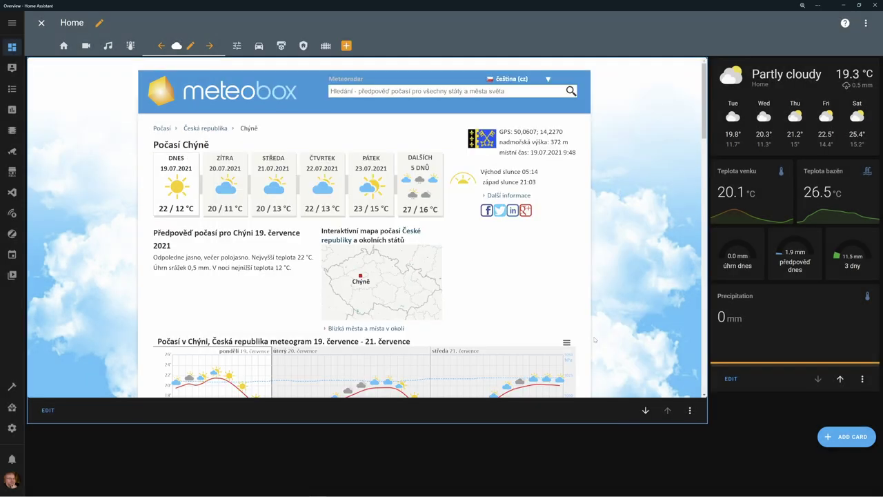
Examine the Forecast view's layout options again, going through its grid-template-columns and grid-template-areas entries.
{"action": "left_click", "coordinate": [192, 46]}
{"action": "left_click", "coordinate": [452, 174]}
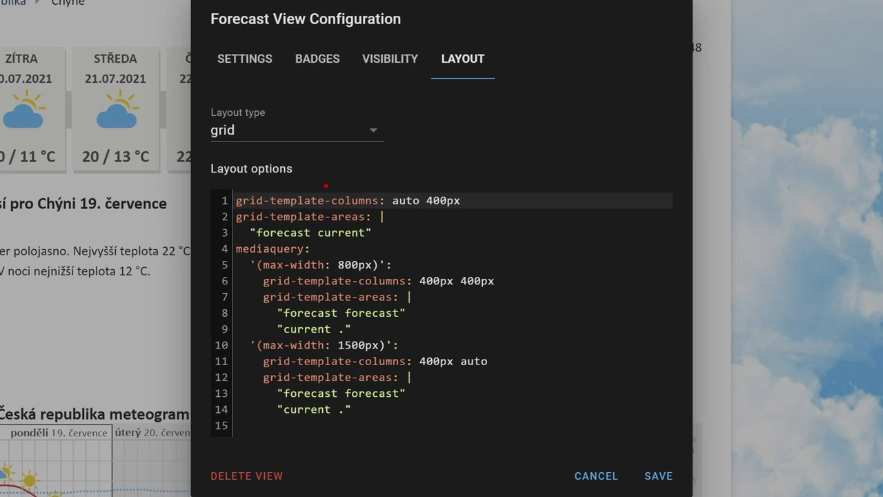
{"action": "double_click", "coordinate": [443, 200]}
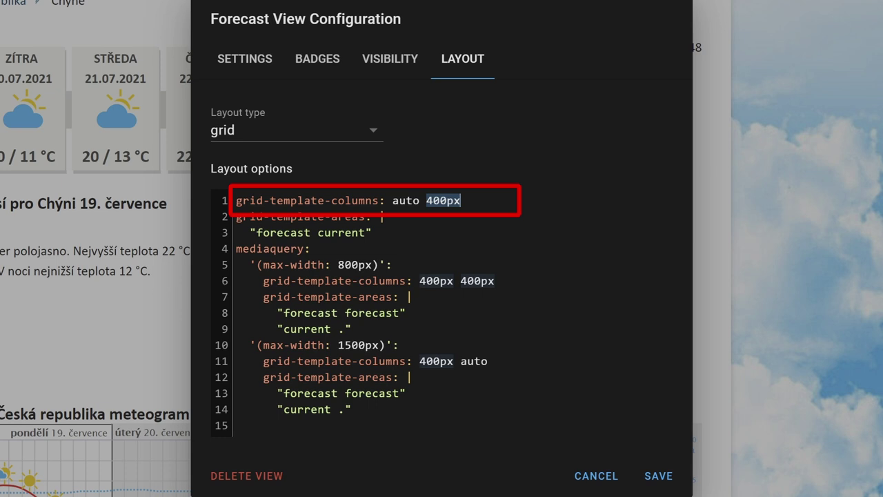
{"action": "left_click", "coordinate": [405, 200]}
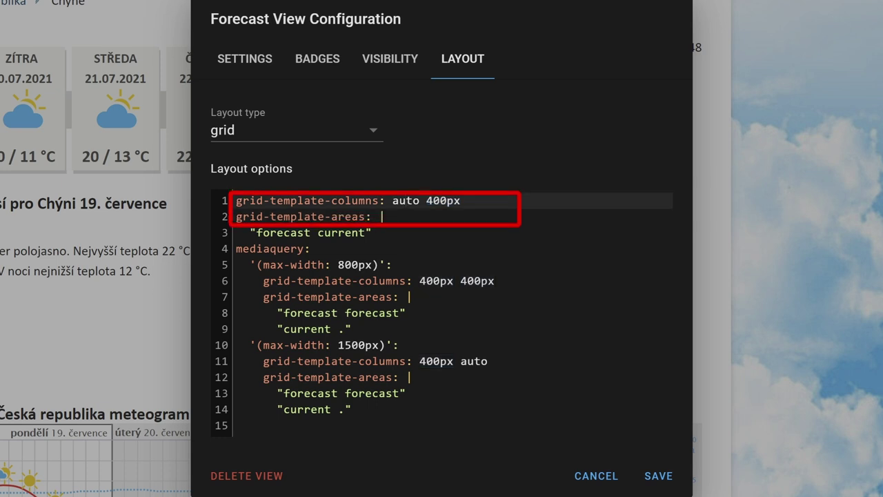
{"action": "left_click", "coordinate": [269, 233]}
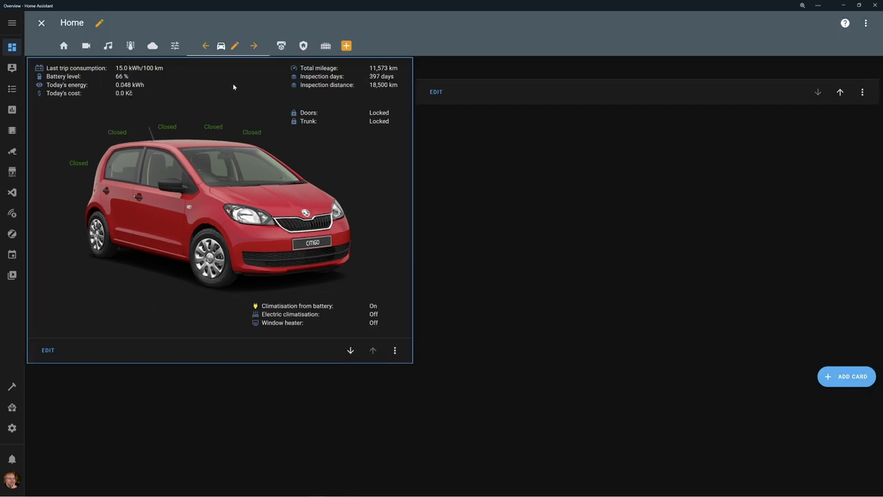
Check the Car view's grid layout options and media query, and dismiss the configuration without saving.
{"action": "left_click", "coordinate": [235, 46]}
{"action": "left_click", "coordinate": [450, 173]}
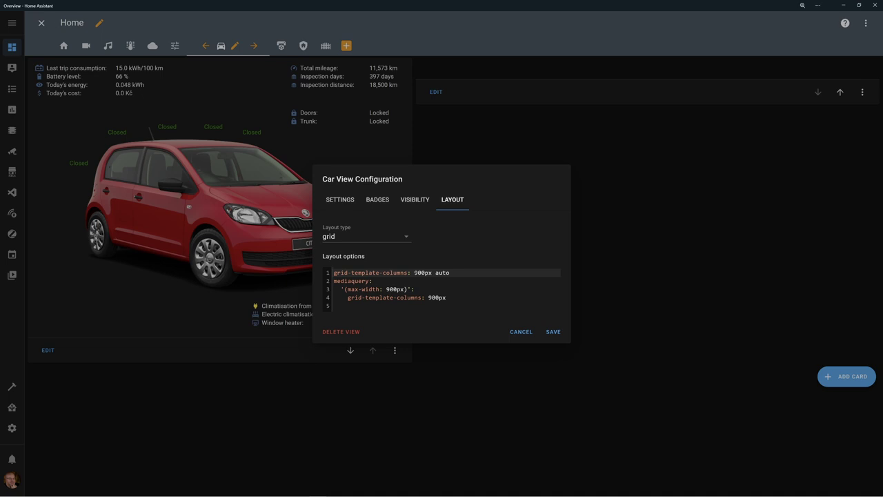
{"action": "left_click", "coordinate": [523, 332]}
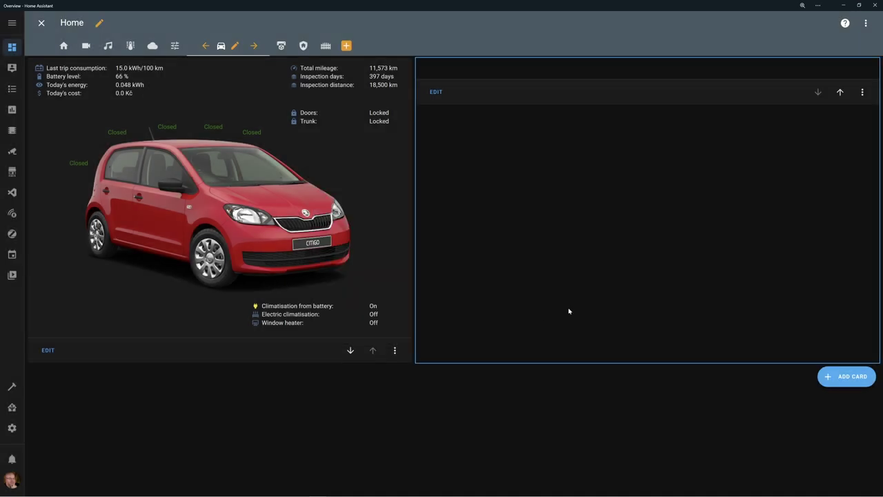
Test the Car view's responsive layout by narrowing the restored window until its cards stack, and maximize the window again.
{"action": "left_click", "coordinate": [871, 5]}
{"action": "left_click_drag", "start_coordinate": [870, 100], "coordinate": [693, 107]}
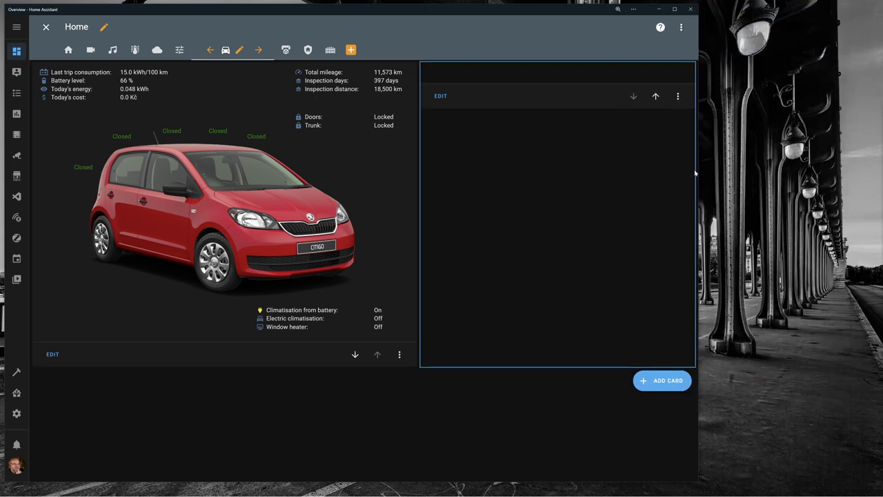
{"action": "left_click_drag", "start_coordinate": [697, 174], "coordinate": [372, 185]}
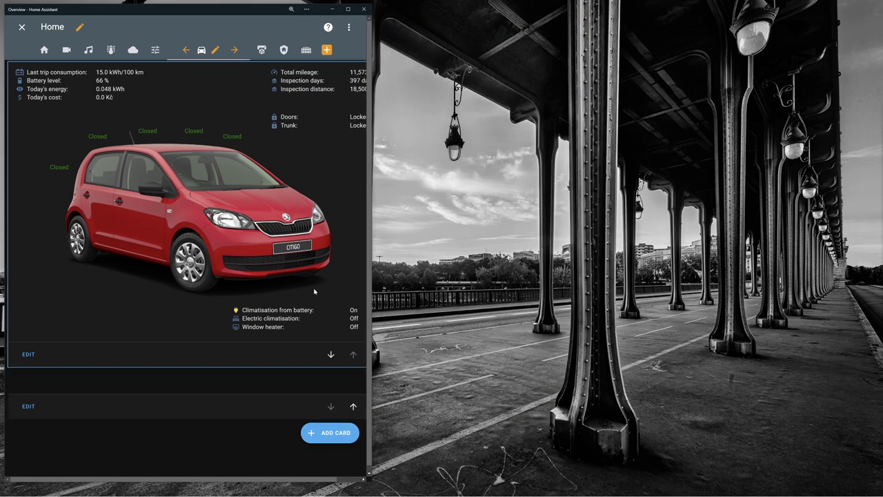
{"action": "key", "text": "super+Up"}
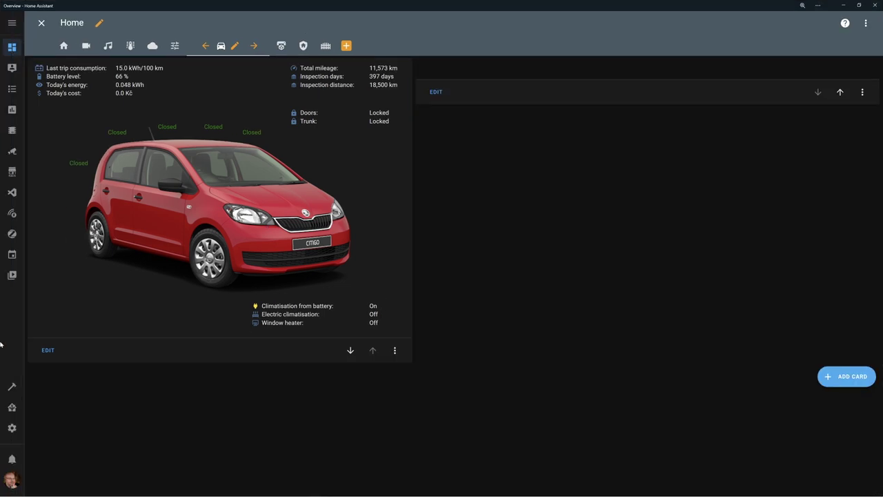
Open the car picture card's code and skim it from beginning to end, returning to the first line.
{"action": "left_click", "coordinate": [46, 352]}
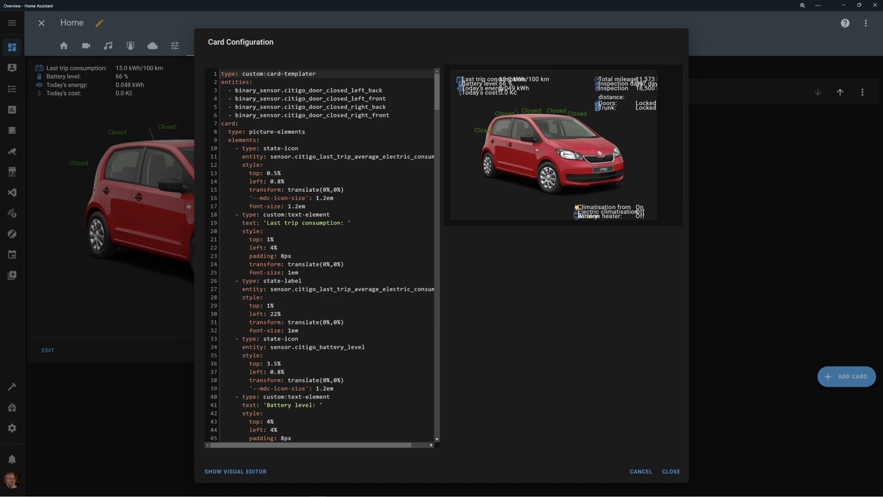
{"action": "left_click_drag", "start_coordinate": [436, 90], "coordinate": [437, 436]}
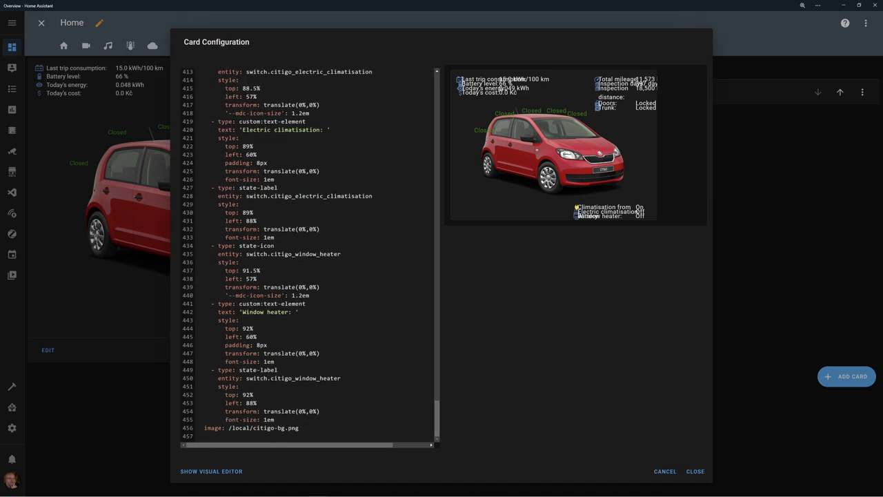
{"action": "key", "text": "ctrl+Home"}
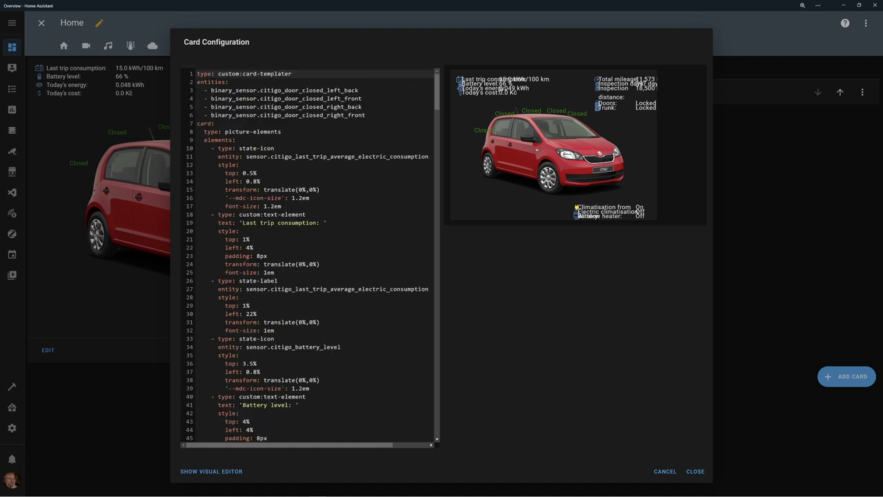
Highlight the state-icon, text-element and state-label elements that make up the Last trip consumption row, and examine their style positioning.
{"action": "left_click", "coordinate": [198, 147]}
{"action": "key", "text": "shift+Down"}
{"action": "key", "text": "shift+Down"}
{"action": "key", "text": "shift+Down"}
{"action": "key", "text": "shift+Down"}
{"action": "key", "text": "shift+Down"}
{"action": "key", "text": "shift+Down"}
{"action": "key", "text": "shift+Down"}
{"action": "key", "text": "shift+Down"}
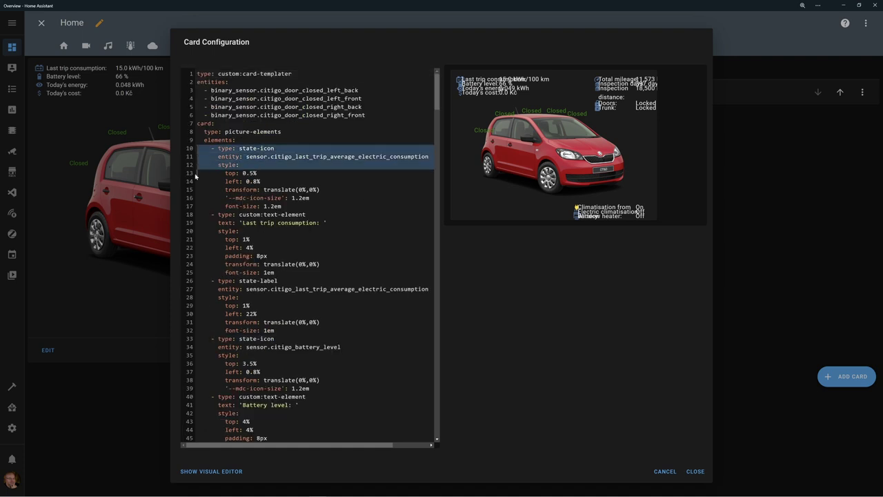
{"action": "key", "text": "shift+Down"}
{"action": "key", "text": "shift+Down"}
{"action": "key", "text": "shift+Down"}
{"action": "key", "text": "shift+Down"}
{"action": "key", "text": "shift+Down"}
{"action": "key", "text": "shift+Down"}
{"action": "key", "text": "shift+Down"}
{"action": "key", "text": "shift+Down"}
{"action": "key", "text": "shift+Down"}
{"action": "key", "text": "shift+Down"}
{"action": "key", "text": "shift+Down"}
{"action": "key", "text": "shift+Down"}
{"action": "key", "text": "shift+Down"}
{"action": "key", "text": "shift+Down"}
{"action": "key", "text": "shift+Down"}
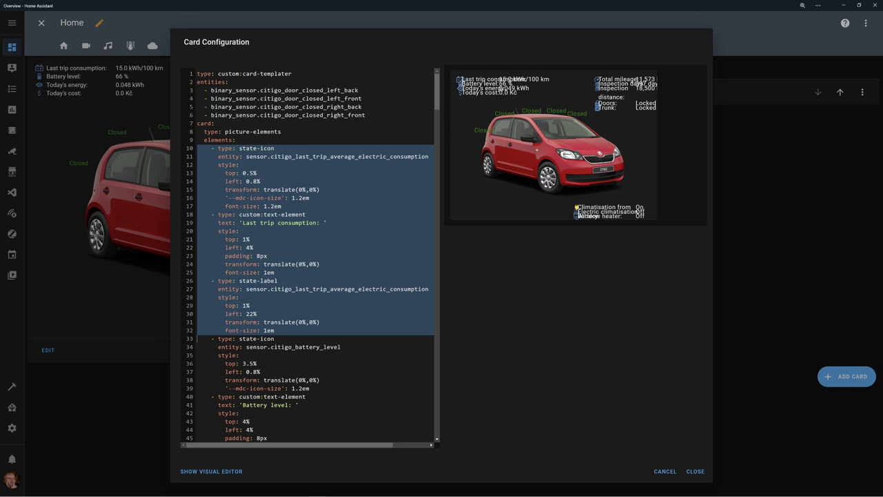
{"action": "left_click", "coordinate": [319, 189]}
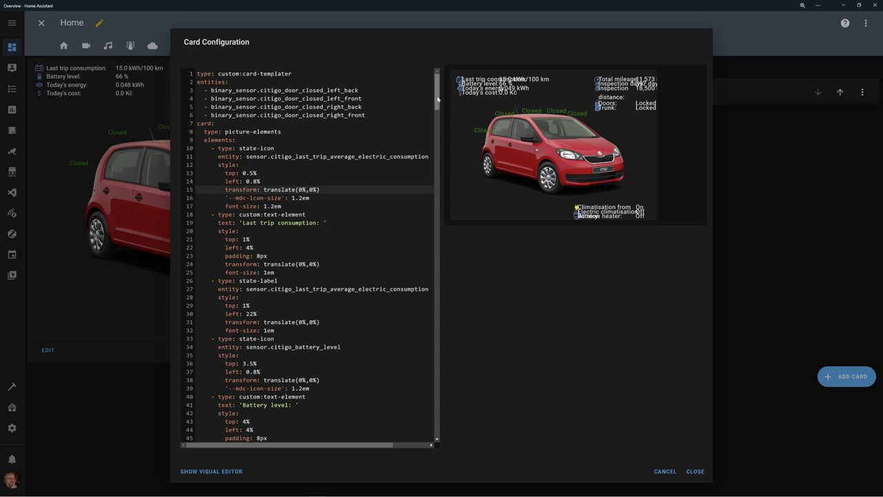
Read through the car card's remaining elements, including the conditional charging block and the background image, and cancel the configuration.
{"action": "left_click_drag", "start_coordinate": [436, 99], "coordinate": [436, 104]}
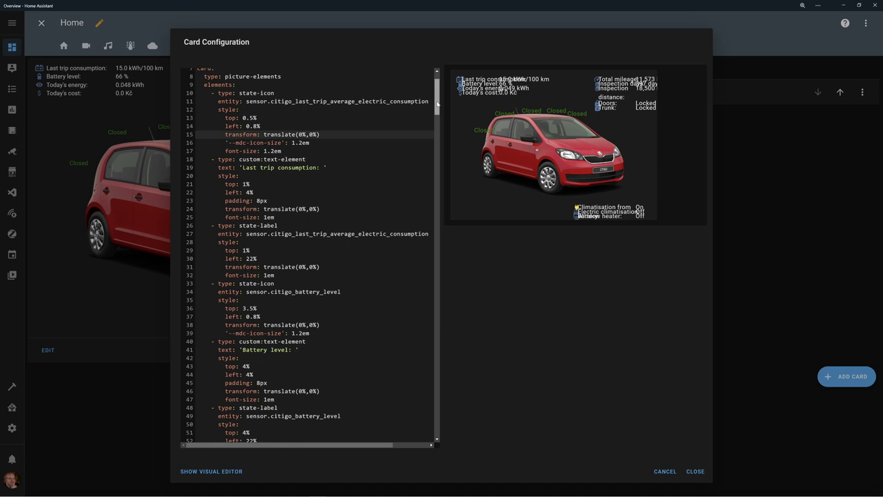
{"action": "left_click_drag", "start_coordinate": [437, 104], "coordinate": [431, 140]}
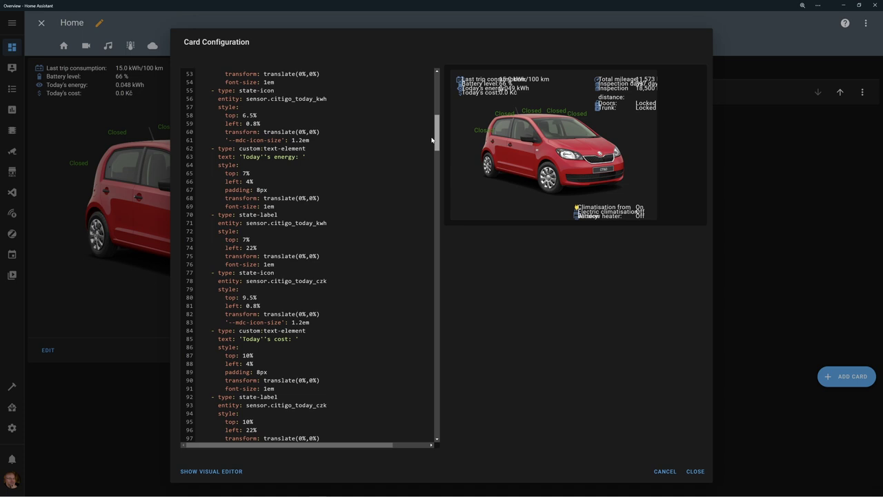
{"action": "left_click_drag", "start_coordinate": [432, 140], "coordinate": [429, 175]}
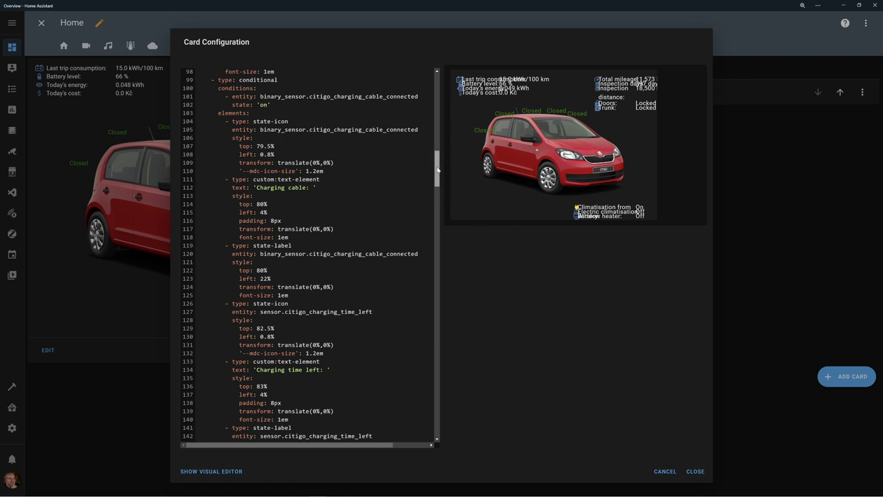
{"action": "left_click_drag", "start_coordinate": [438, 170], "coordinate": [436, 422]}
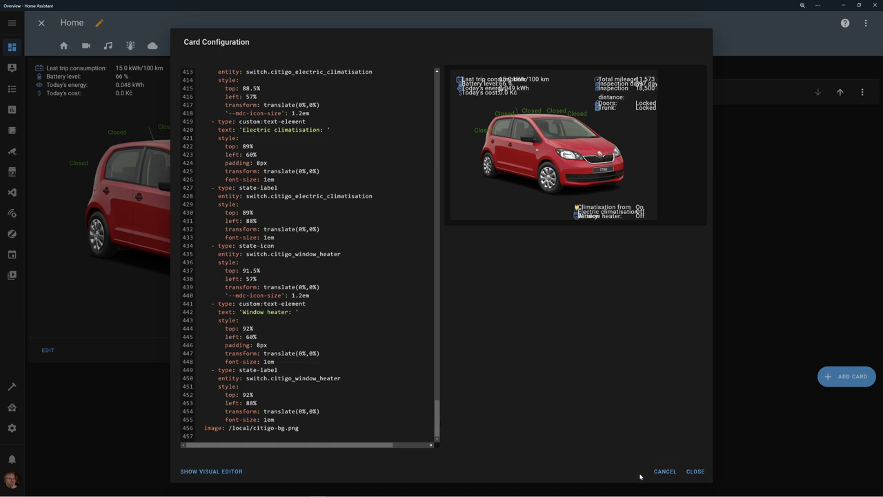
{"action": "left_click", "coordinate": [657, 474]}
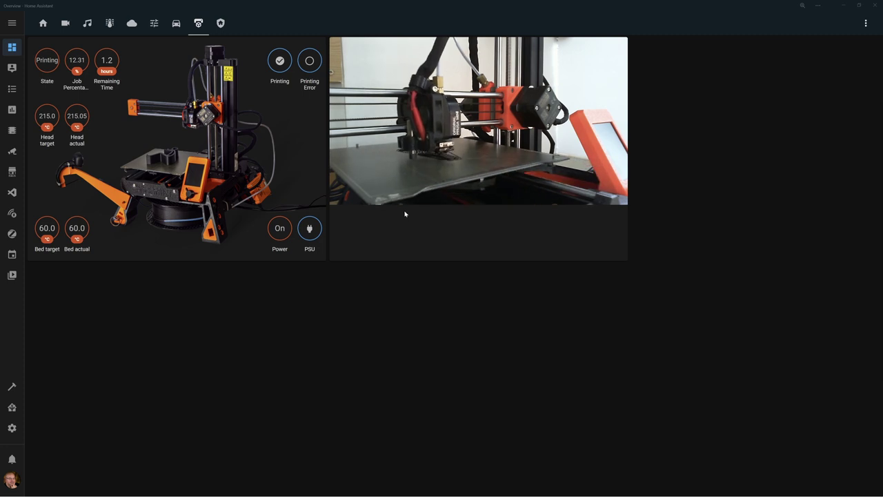
Put the 3D printer view in edit mode and inspect the camera card's display condition without changing it.
{"action": "left_click", "coordinate": [866, 23]}
{"action": "left_click", "coordinate": [852, 50]}
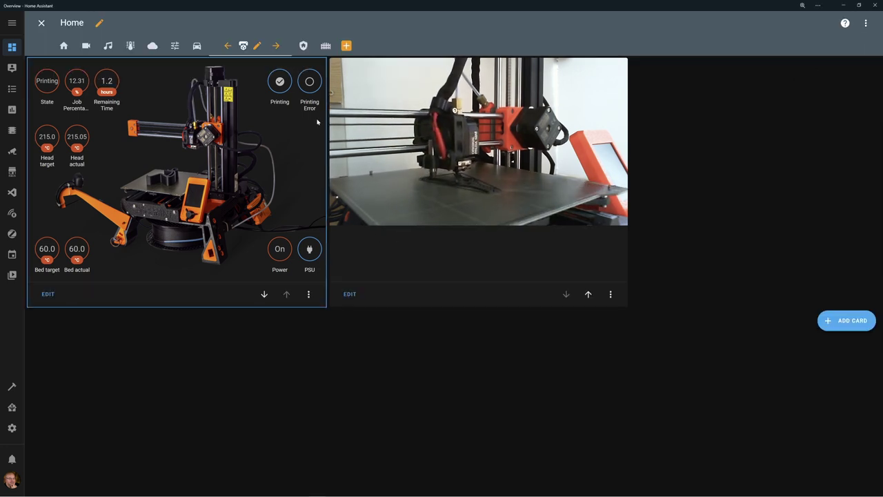
{"action": "left_click", "coordinate": [350, 297]}
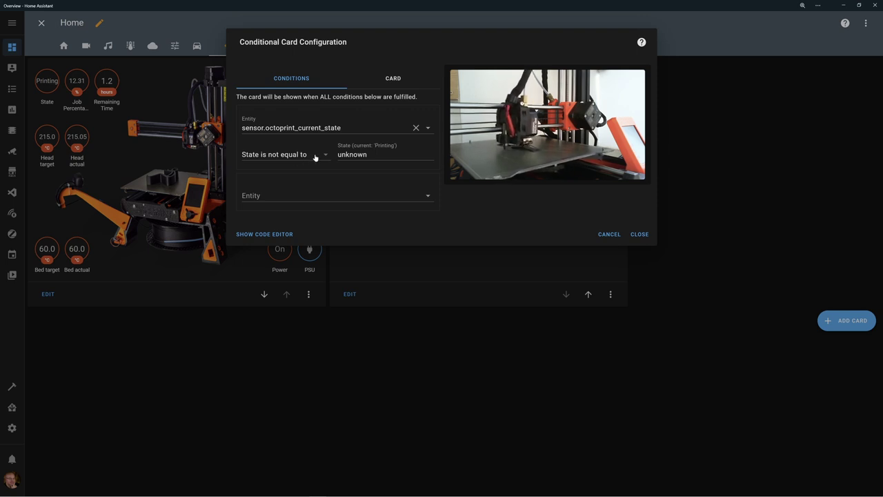
{"action": "left_click", "coordinate": [608, 235]}
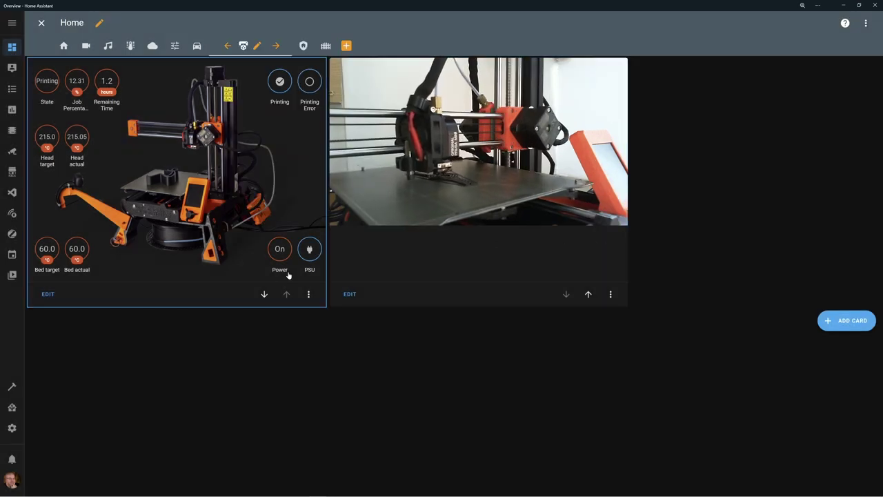
Review the 3D printer picture-elements card's code, from its state badges to the image path, and cancel the configuration.
{"action": "left_click", "coordinate": [48, 295]}
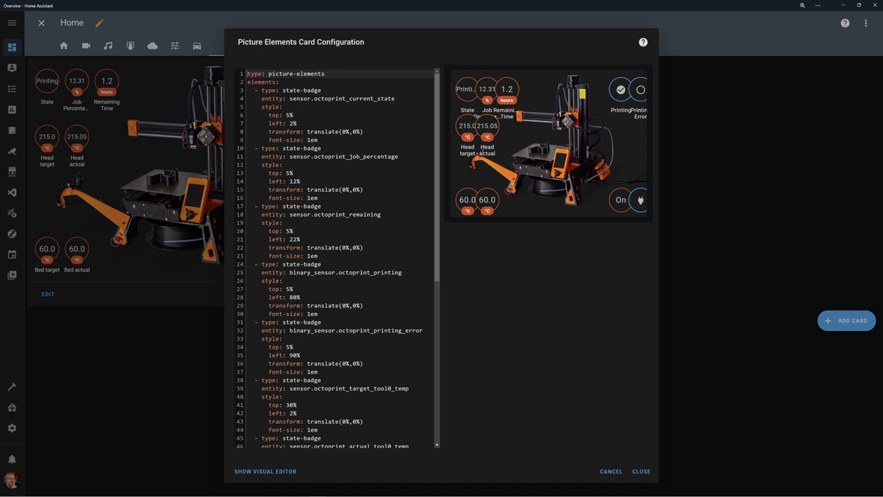
{"action": "scroll", "coordinate": [438, 108], "scroll_direction": "down", "scroll_amount": 1}
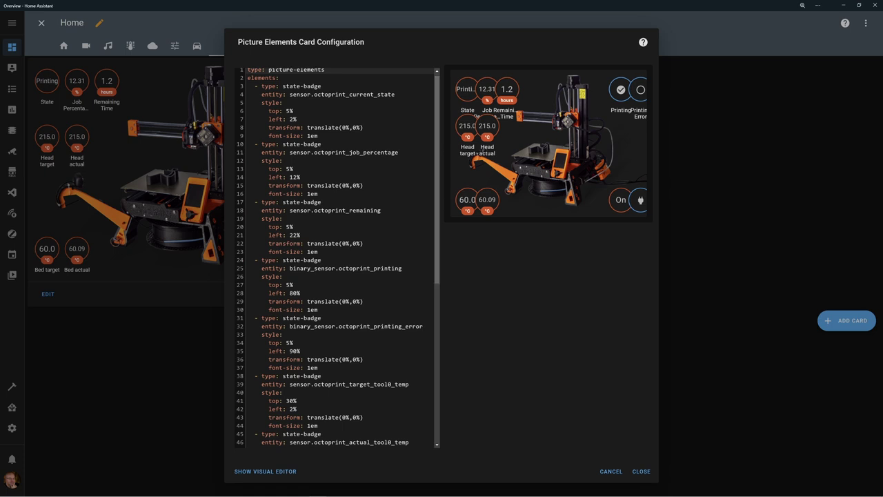
{"action": "left_click_drag", "start_coordinate": [442, 138], "coordinate": [444, 325]}
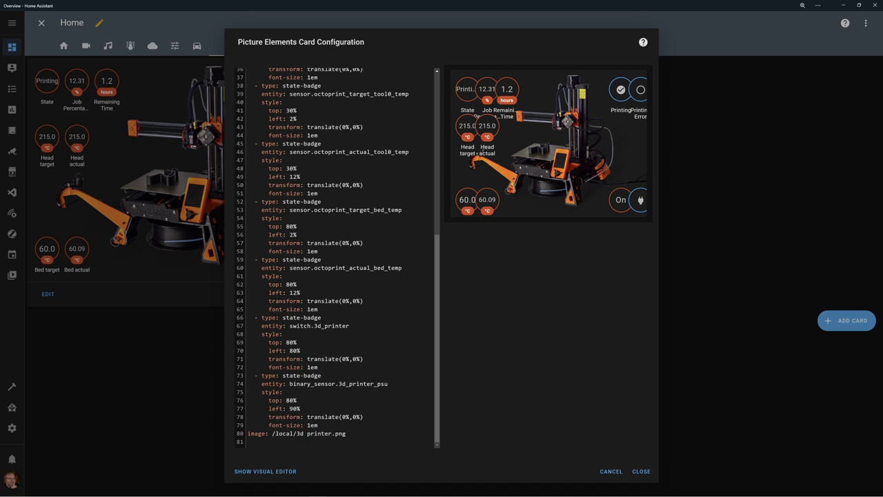
{"action": "left_click", "coordinate": [610, 471]}
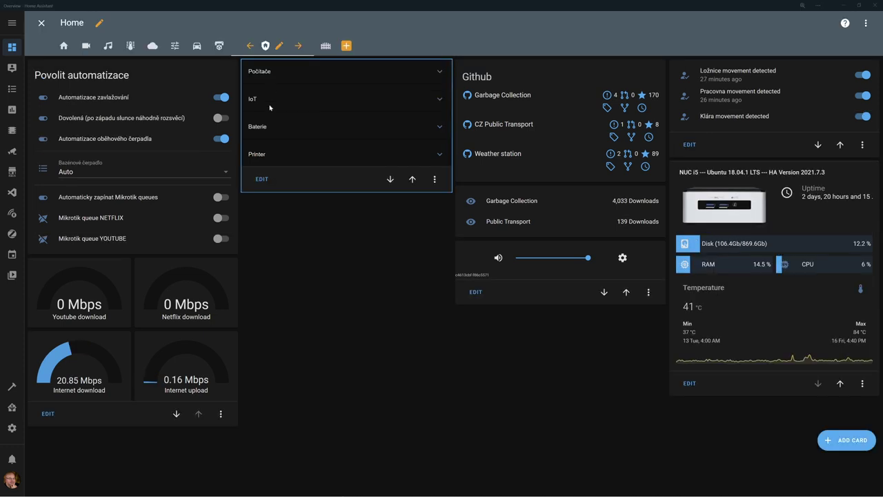
Expand the IoT and Baterie sections of the collapsible card one after the other, look through their entity lists, and collapse them again.
{"action": "left_click", "coordinate": [261, 100]}
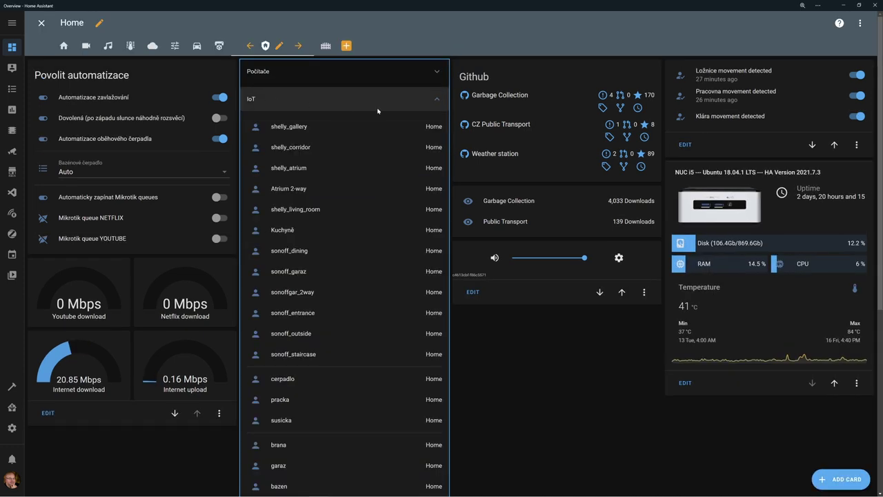
{"action": "scroll", "coordinate": [376, 167], "scroll_direction": "down", "scroll_amount": 5}
{"action": "scroll", "coordinate": [380, 165], "scroll_direction": "up", "scroll_amount": 5}
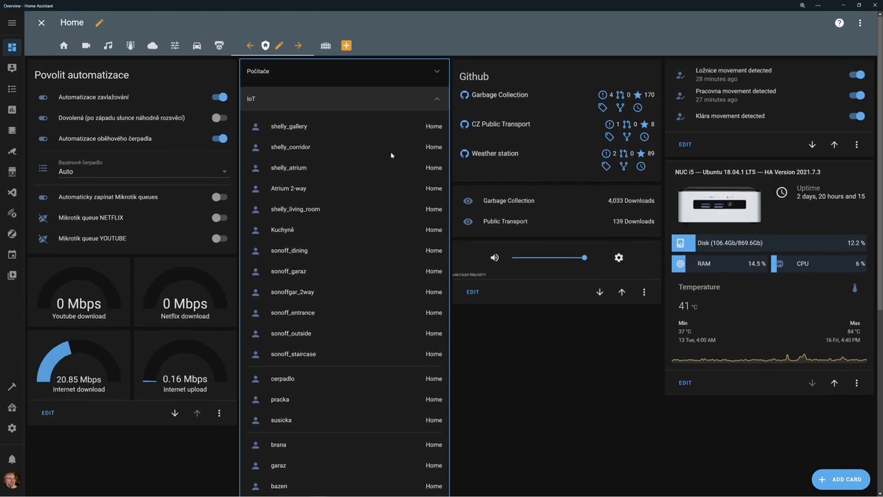
{"action": "left_click", "coordinate": [439, 100]}
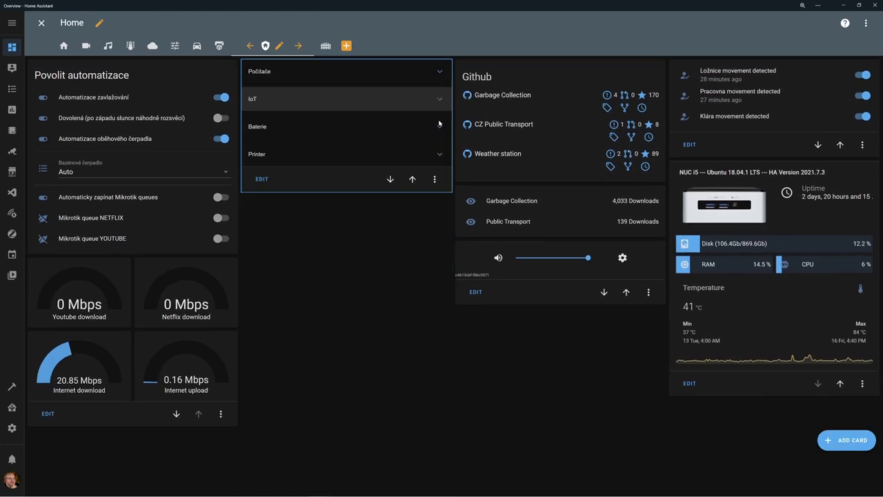
{"action": "left_click", "coordinate": [439, 126]}
{"action": "scroll", "coordinate": [427, 149], "scroll_direction": "down", "scroll_amount": 2}
{"action": "scroll", "coordinate": [429, 138], "scroll_direction": "up", "scroll_amount": 2}
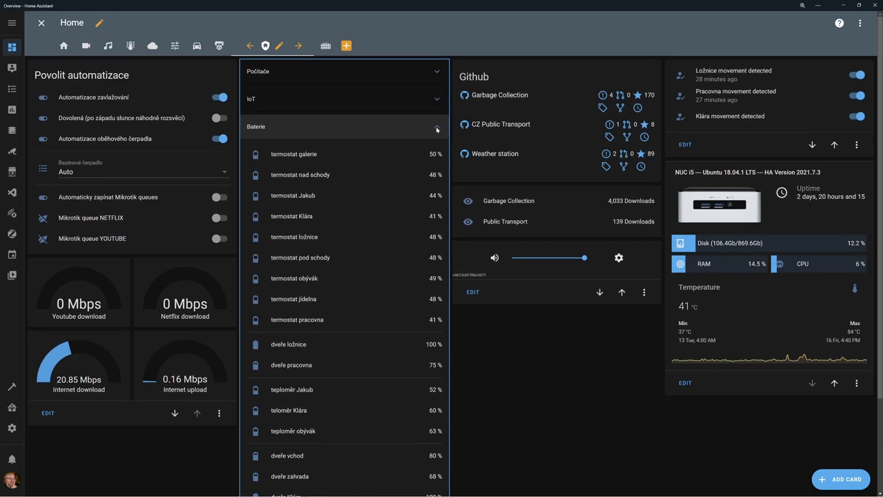
{"action": "left_click", "coordinate": [437, 128]}
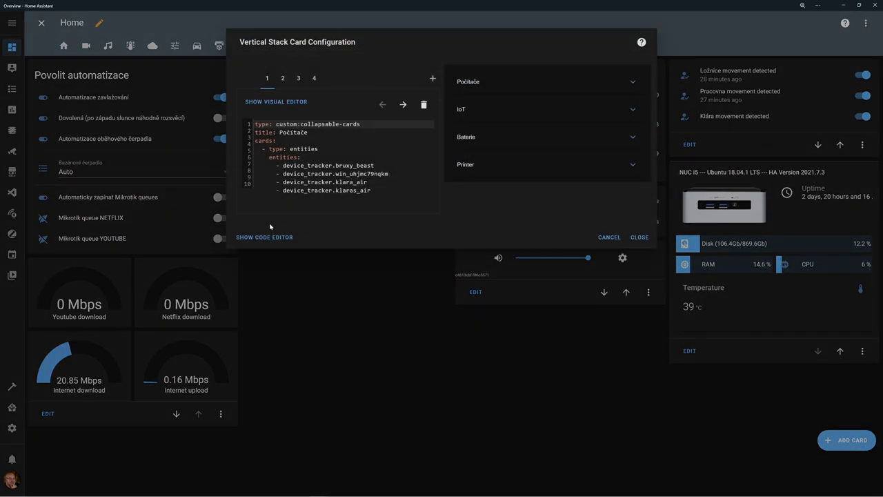
Review the code of the vertical stack's second, third and fourth cards, including the title templates for IoT and Baterie.
{"action": "left_click", "coordinate": [283, 78]}
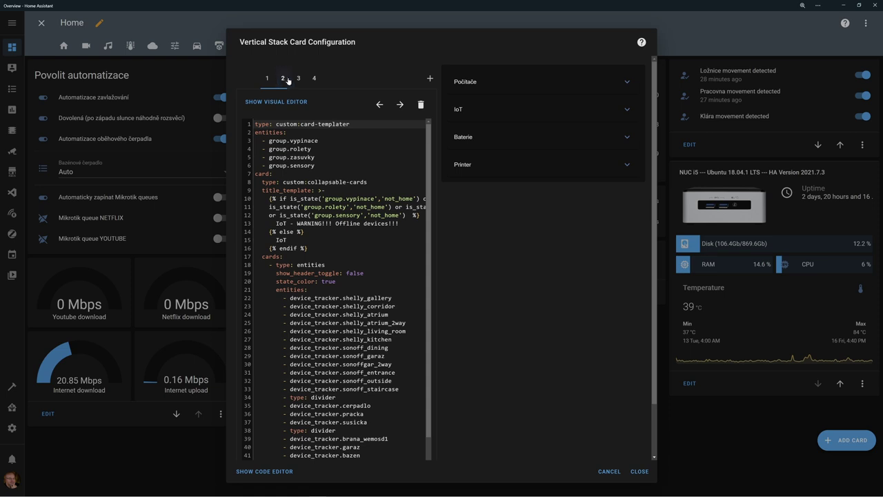
{"action": "left_click", "coordinate": [298, 78]}
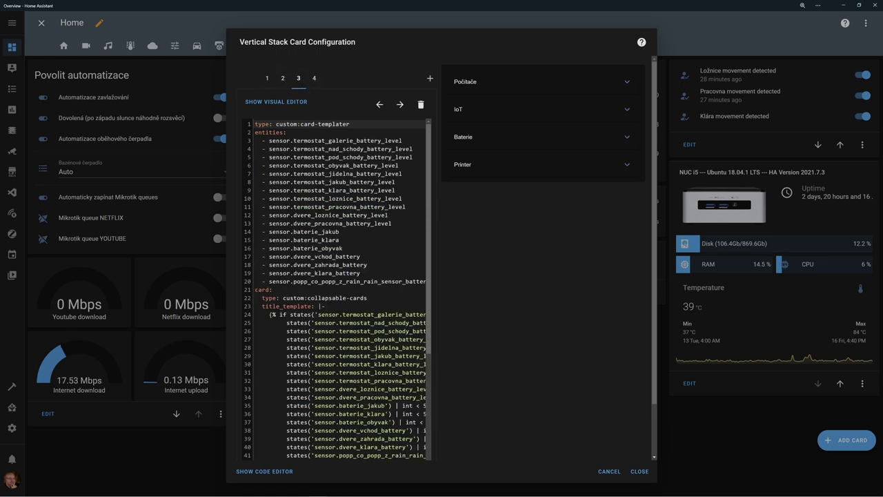
{"action": "scroll", "coordinate": [338, 290], "scroll_direction": "down", "scroll_amount": 2}
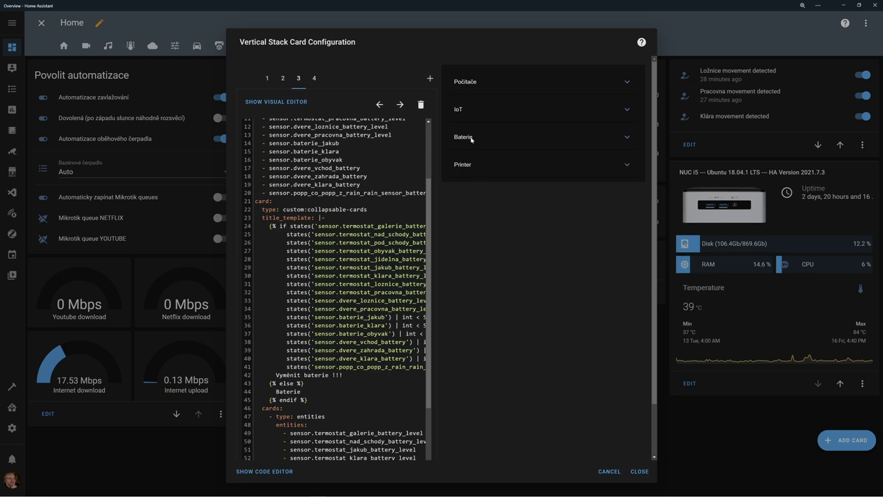
{"action": "left_click", "coordinate": [315, 78]}
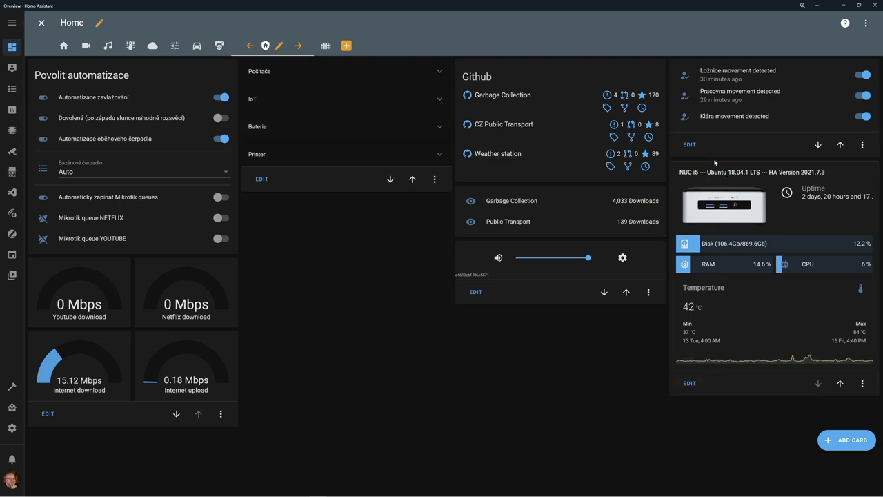
Review the NUC status card's code, from its template variables through the bar cards to the temperature mini-graph, and leave the configuration.
{"action": "left_click", "coordinate": [689, 383]}
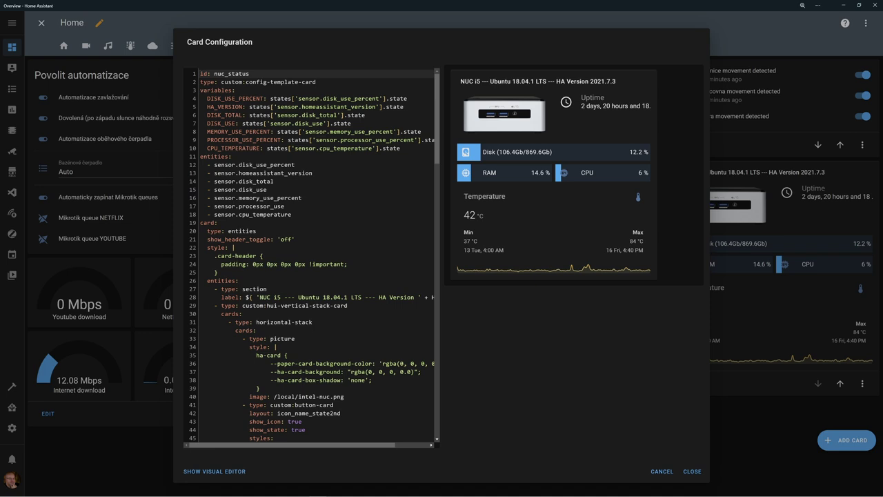
{"action": "scroll", "coordinate": [311, 255], "scroll_direction": "down", "scroll_amount": 3}
{"action": "left_click_drag", "start_coordinate": [436, 138], "coordinate": [437, 238]}
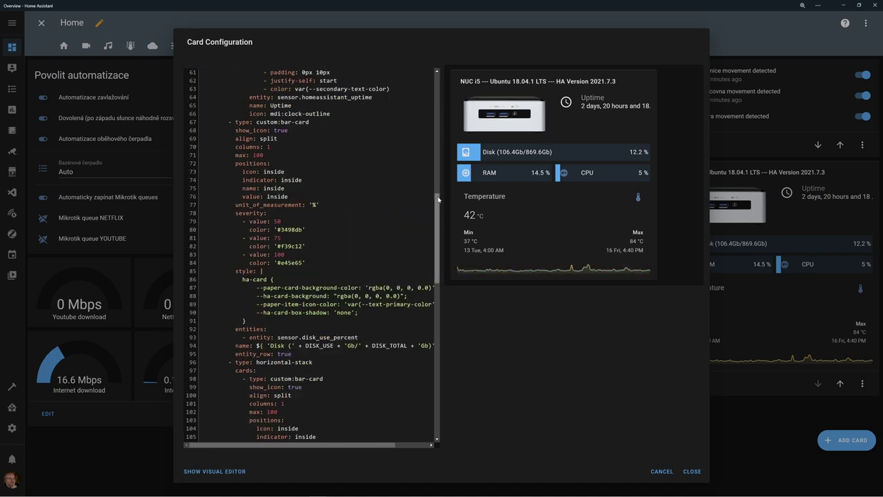
{"action": "scroll", "coordinate": [437, 200], "scroll_direction": "down", "scroll_amount": 3}
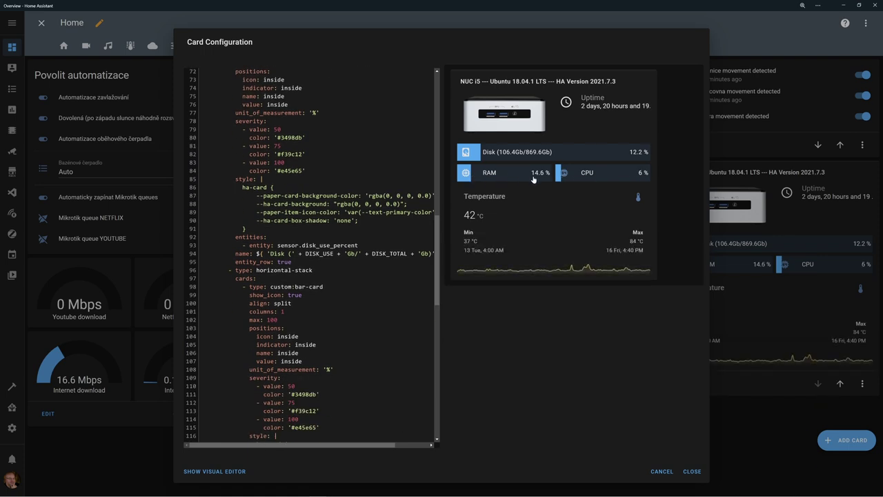
{"action": "scroll", "coordinate": [414, 262], "scroll_direction": "down", "scroll_amount": 15}
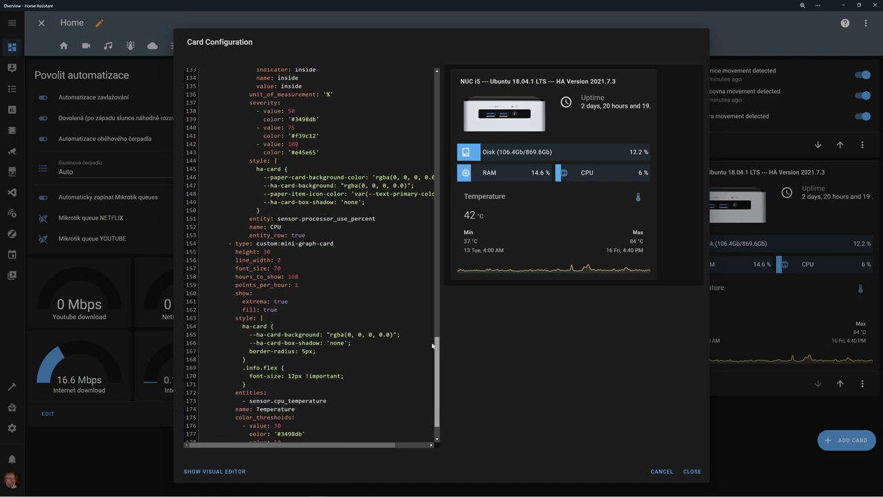
{"action": "scroll", "coordinate": [441, 346], "scroll_direction": "down", "scroll_amount": 1}
{"action": "key", "text": "Escape"}
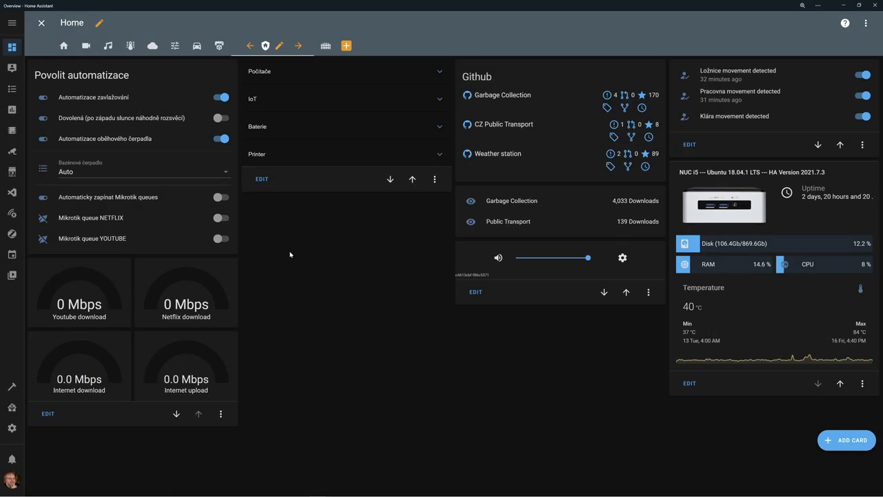